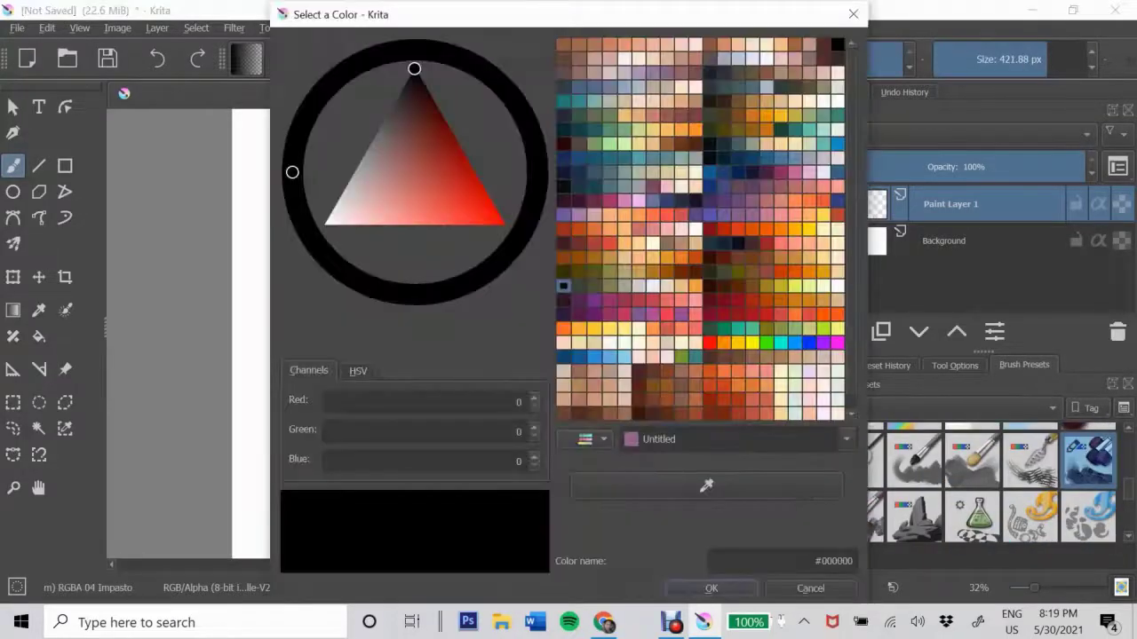
- Paint thick green strokes at the top-left, left side, centre and right
click(520, 106)
click(399, 157)
click(712, 587)
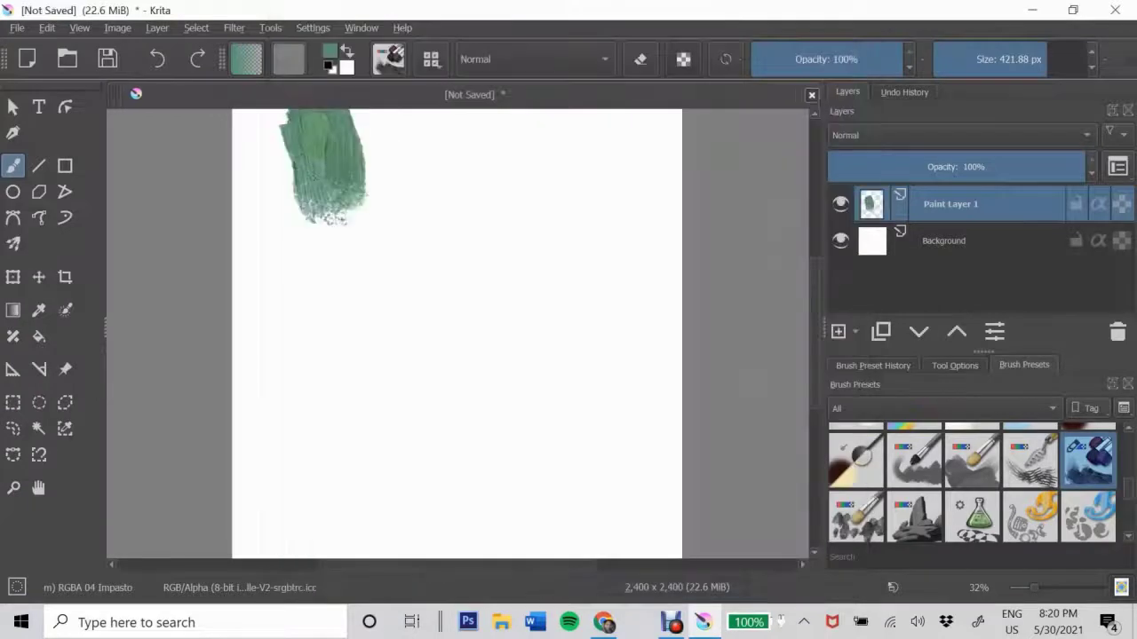
drag(315, 116, 315, 355)
drag(462, 284, 497, 453)
drag(266, 497, 426, 507)
drag(613, 165, 507, 187)
drag(644, 395, 644, 533)
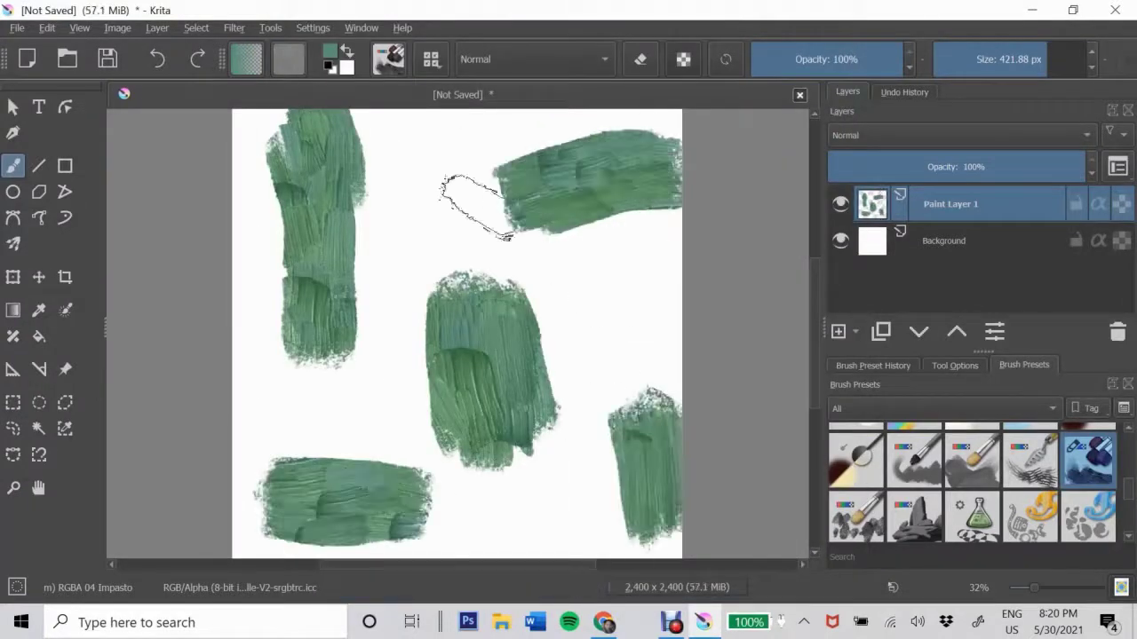
- Paint orange and pink thick-paint strokes across the upper right and centre
click(329, 51)
click(661, 239)
click(711, 588)
click(972, 459)
drag(621, 160, 622, 355)
drag(657, 266, 480, 222)
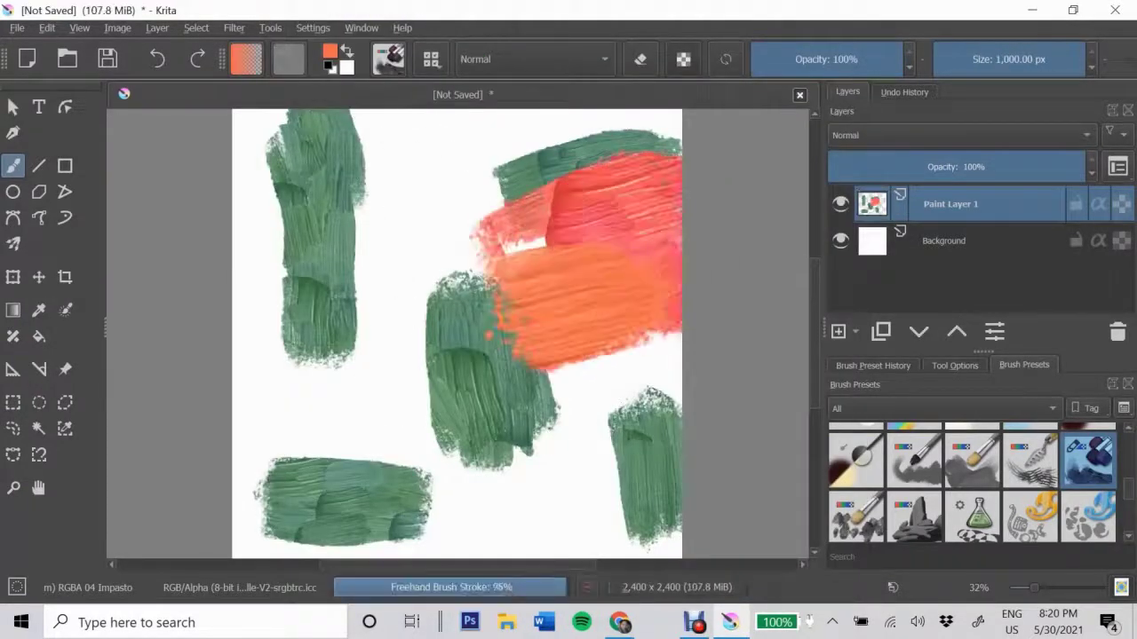
drag(337, 204, 497, 213)
drag(319, 284, 488, 319)
- Add warm yellow strokes at the left, top and lower right
click(329, 50)
click(640, 222)
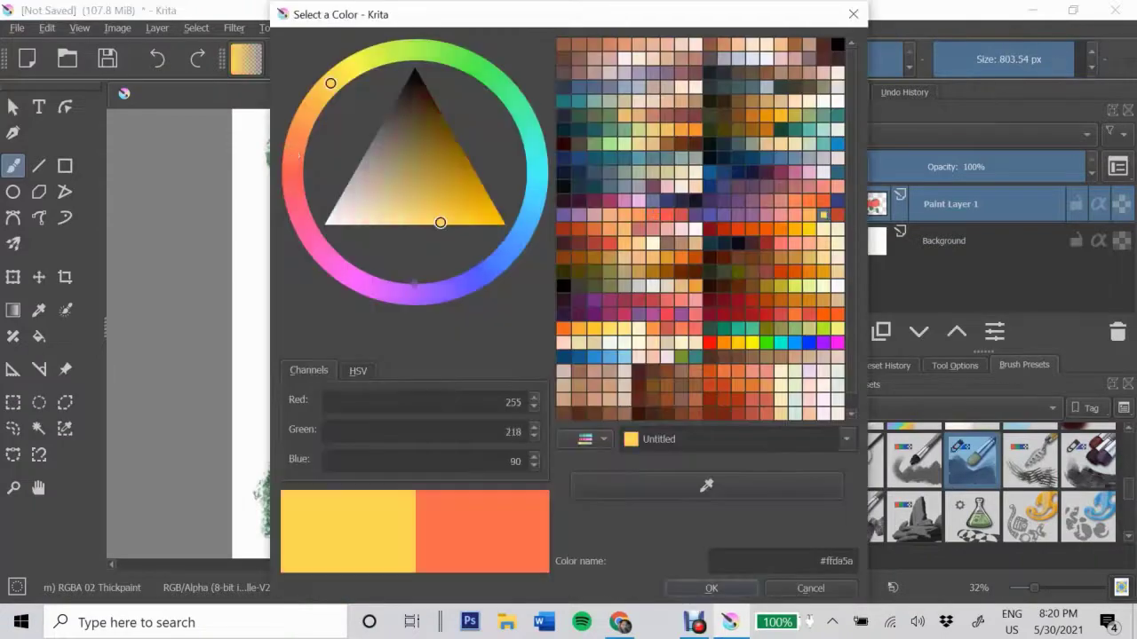
click(711, 587)
drag(266, 382, 461, 444)
drag(418, 125, 435, 196)
mouse_move(586, 373)
mouse_down()
mouse_move(606, 400)
mouse_move(579, 404)
mouse_up()
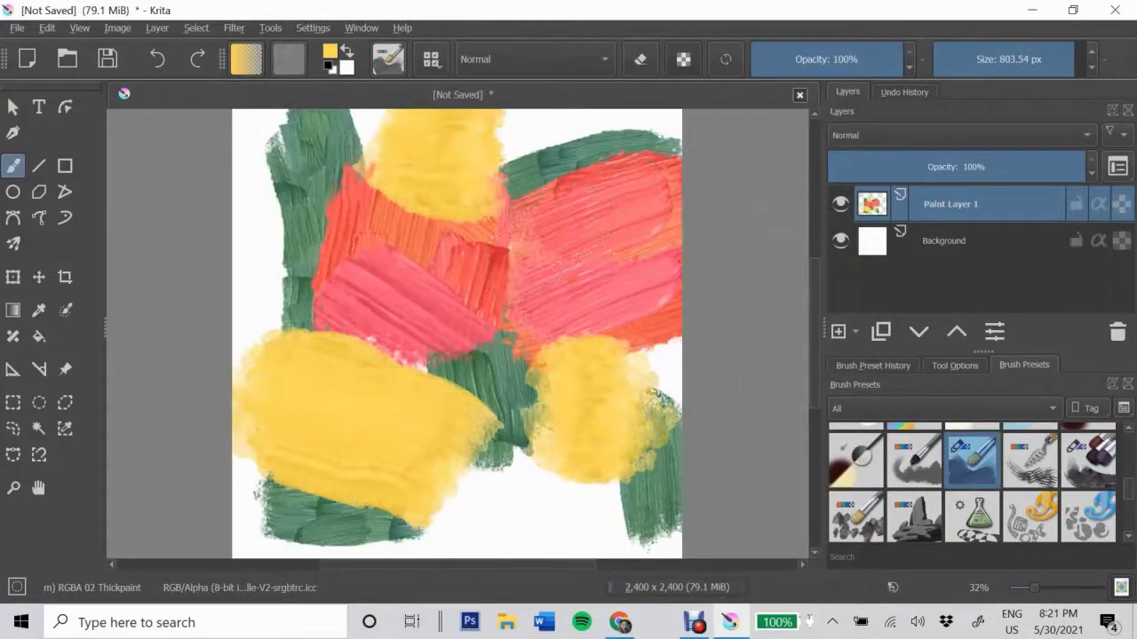
- Paint black thick-dry strokes across the top-left, middle and lower canvas
click(913, 459)
click(329, 50)
click(355, 159)
click(711, 588)
drag(355, 116, 240, 240)
drag(382, 178, 258, 347)
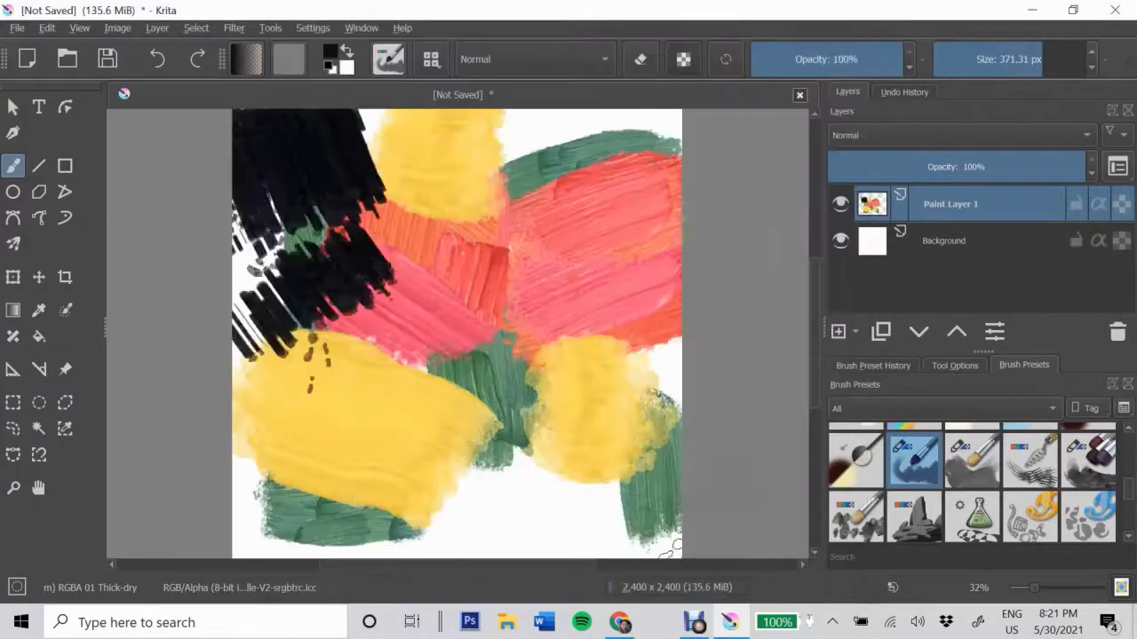
drag(426, 382, 577, 533)
drag(498, 426, 675, 551)
drag(506, 187, 639, 426)
- Paint a teal stroke at the top right
click(330, 50)
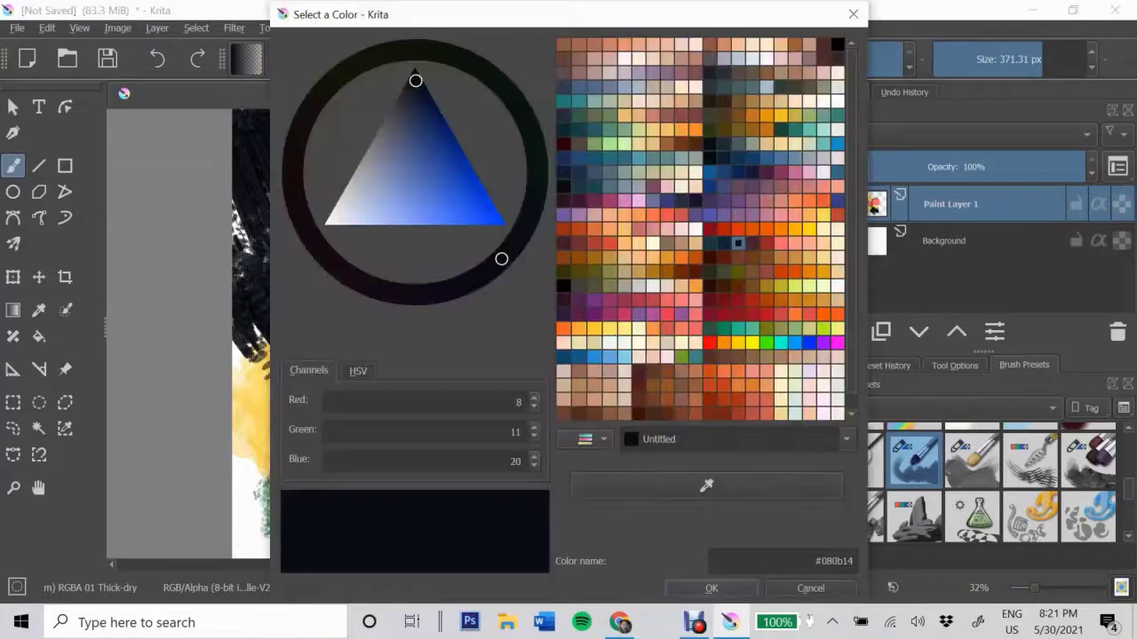
click(731, 329)
click(711, 588)
mouse_move(675, 125)
mouse_down()
mouse_move(462, 213)
mouse_move(559, 231)
mouse_up()
- Smear the left edge, dark top-left area and lower-left yellow together with Blender Blur
scroll(973, 484, down, 3)
click(913, 450)
mouse_move(443, 131)
mouse_down()
mouse_move(375, 178)
mouse_move(249, 469)
mouse_move(373, 542)
mouse_up()
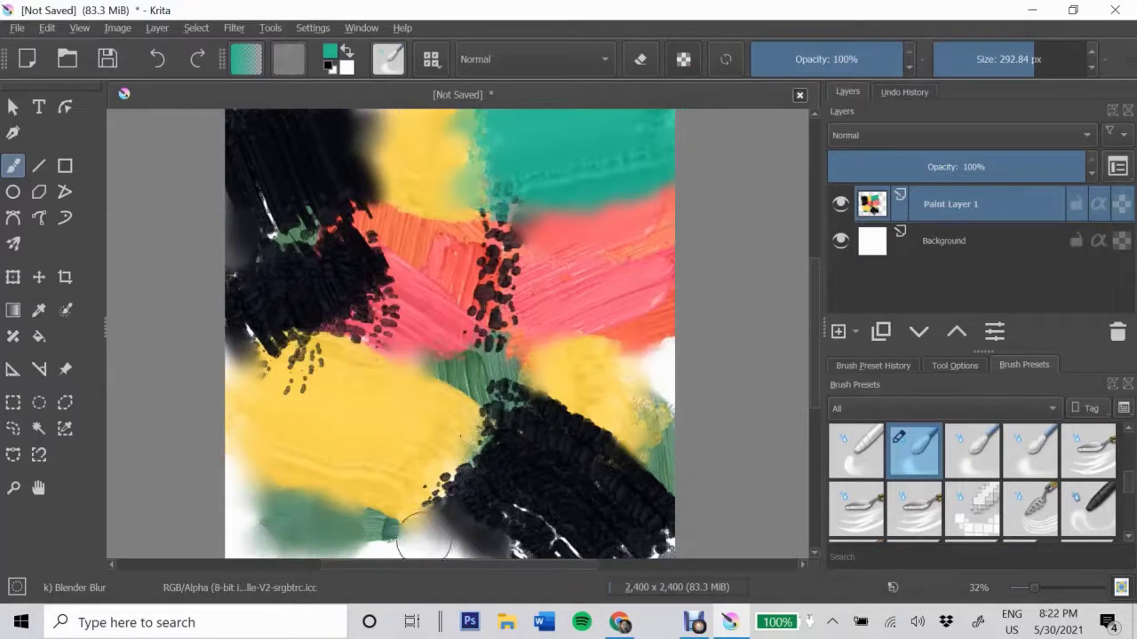
mouse_move(408, 151)
mouse_down()
mouse_move(309, 307)
mouse_move(292, 152)
mouse_move(639, 213)
mouse_move(648, 373)
mouse_move(444, 511)
mouse_move(275, 515)
mouse_move(604, 462)
mouse_move(431, 394)
mouse_up()
mouse_move(265, 328)
mouse_down()
mouse_move(329, 114)
mouse_move(330, 468)
mouse_move(435, 111)
mouse_move(462, 390)
mouse_move(542, 267)
mouse_move(497, 497)
mouse_move(593, 146)
mouse_up()
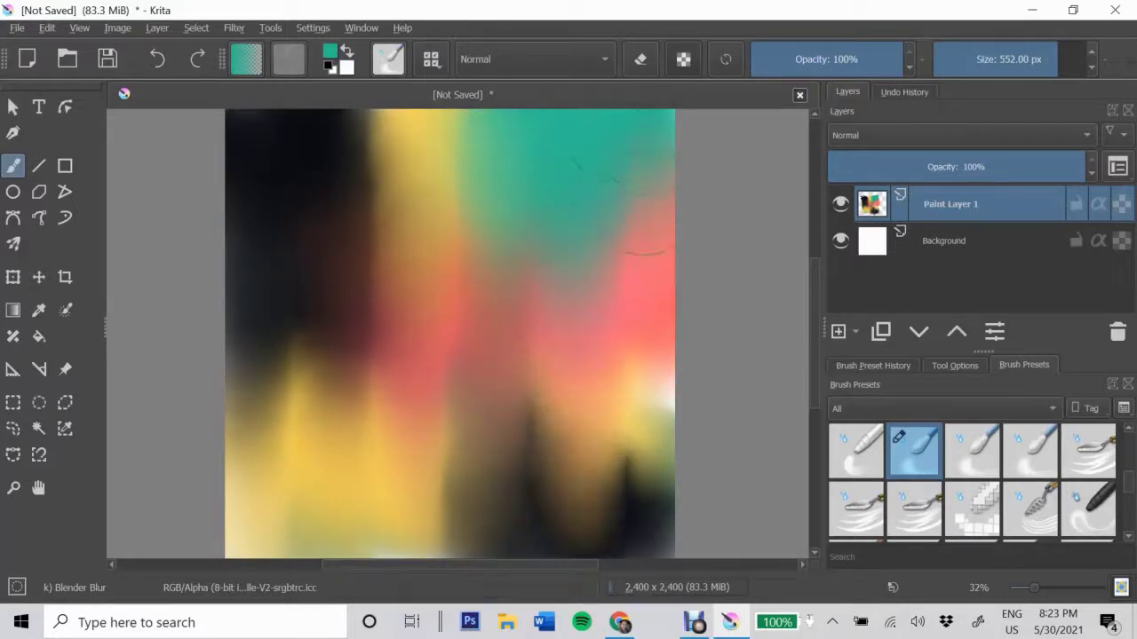
- On new Paint Layer 2, paint pale mint watercolour clouds and break them up with water-pattern strokes
key(Insert)
scroll(972, 480, up, 3)
click(972, 511)
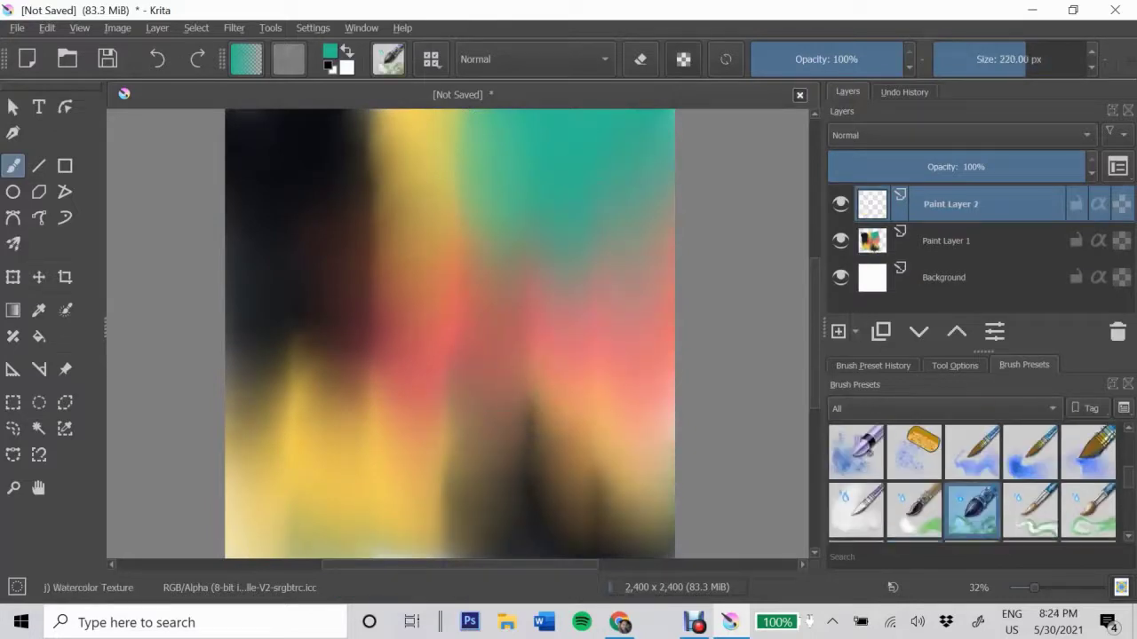
click(329, 52)
click(664, 382)
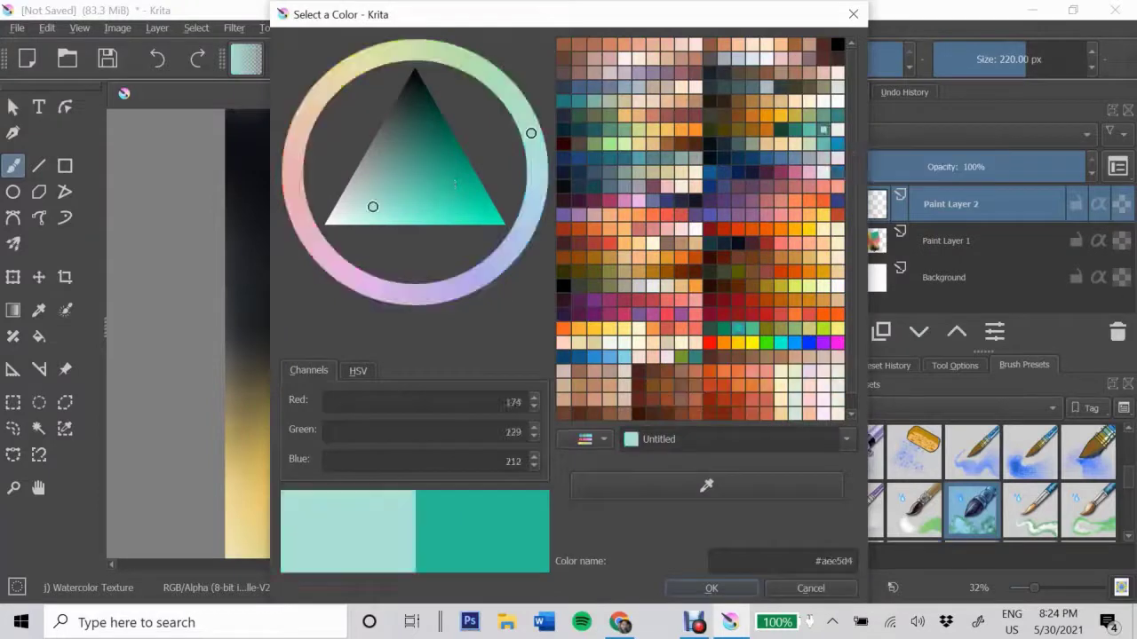
click(712, 588)
drag(311, 347, 382, 177)
drag(568, 462, 622, 515)
click(856, 511)
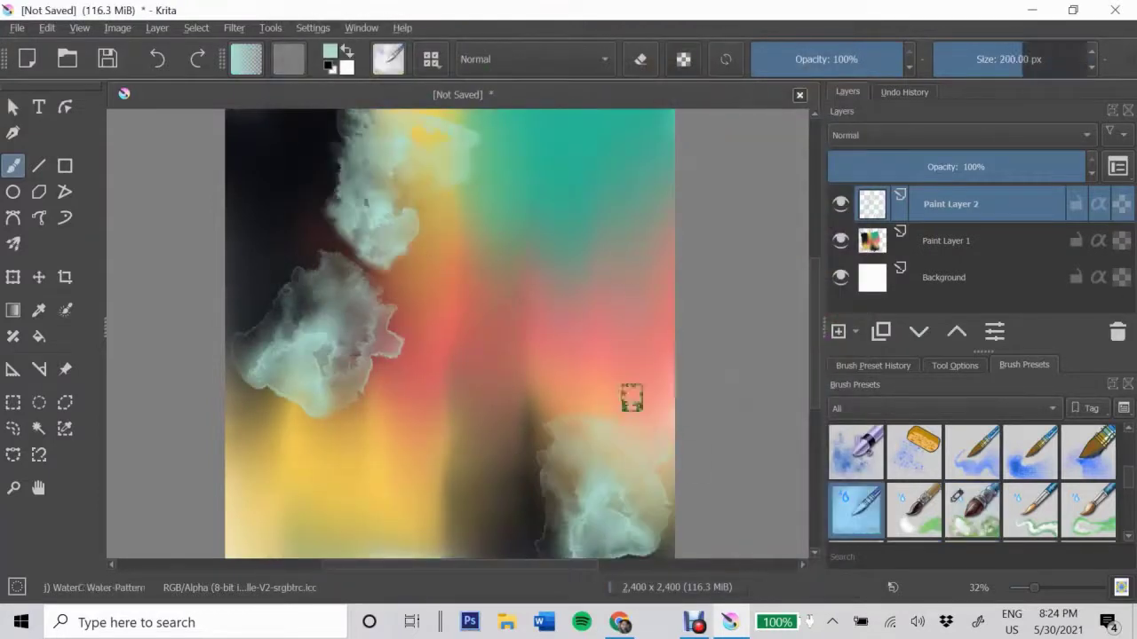
mouse_move(258, 373)
mouse_down()
mouse_move(337, 266)
mouse_move(325, 385)
mouse_move(436, 127)
mouse_move(318, 220)
mouse_up()
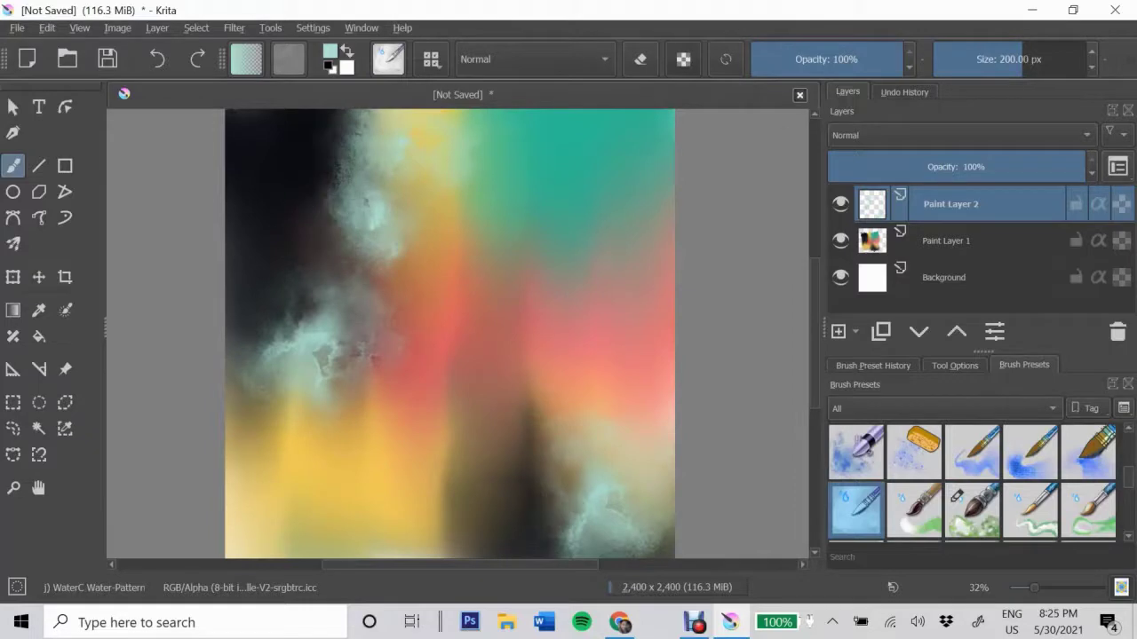
- On new Paint Layer 3, paint and spread yellow-green blobs at upper middle and right
key(Insert)
click(329, 52)
click(711, 588)
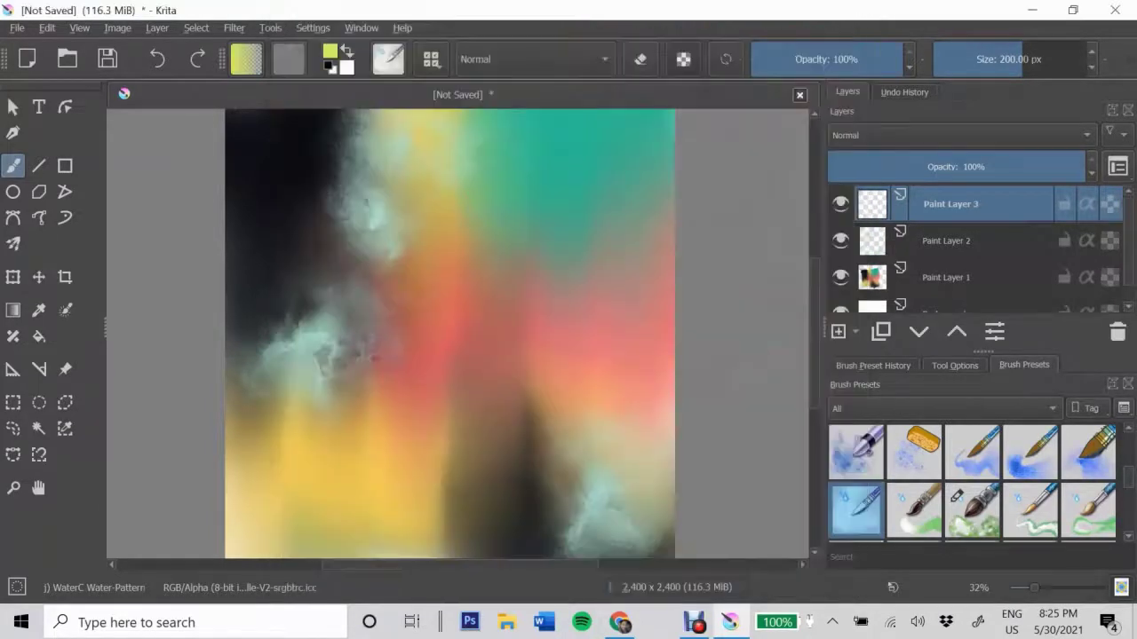
drag(444, 177, 551, 195)
drag(532, 373, 640, 409)
mouse_move(567, 140)
mouse_down()
mouse_move(426, 216)
mouse_move(578, 297)
mouse_move(618, 404)
mouse_up()
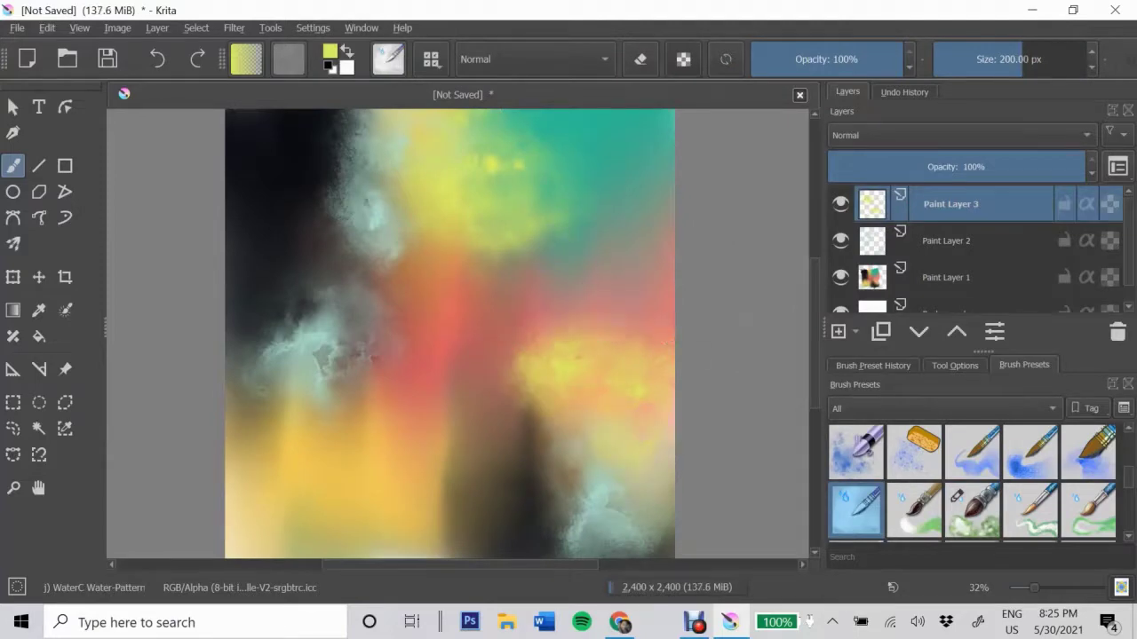
- On Paint Layer 4, paint and soften black watercolour blobs at top right and bottom left
key(Insert)
key(d)
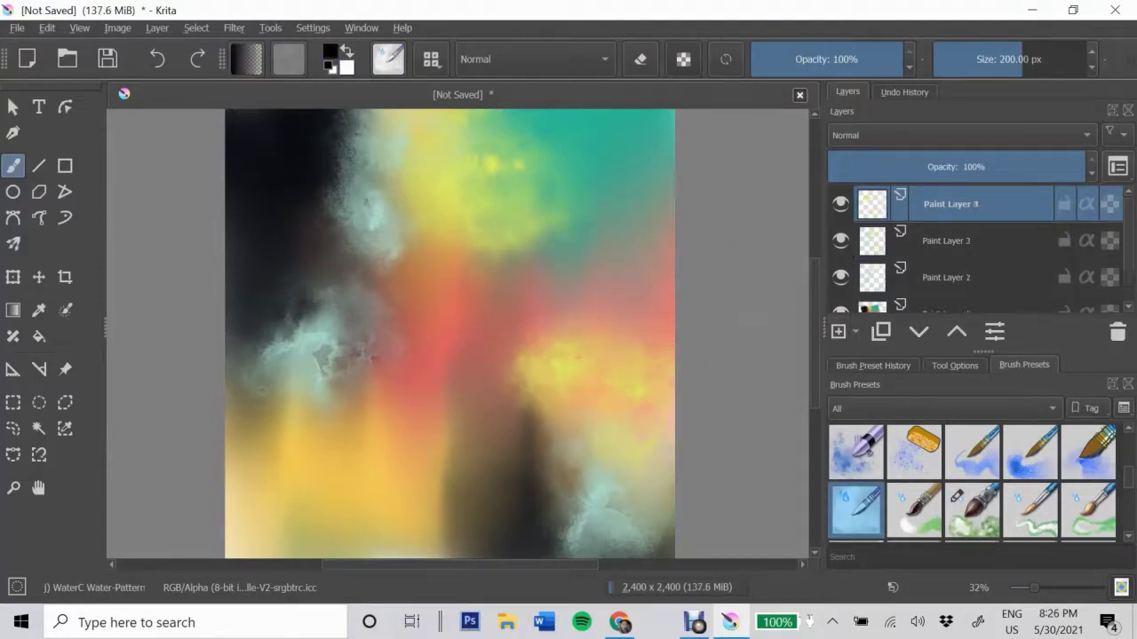
drag(612, 160, 622, 231)
drag(266, 497, 408, 417)
drag(567, 134, 652, 266)
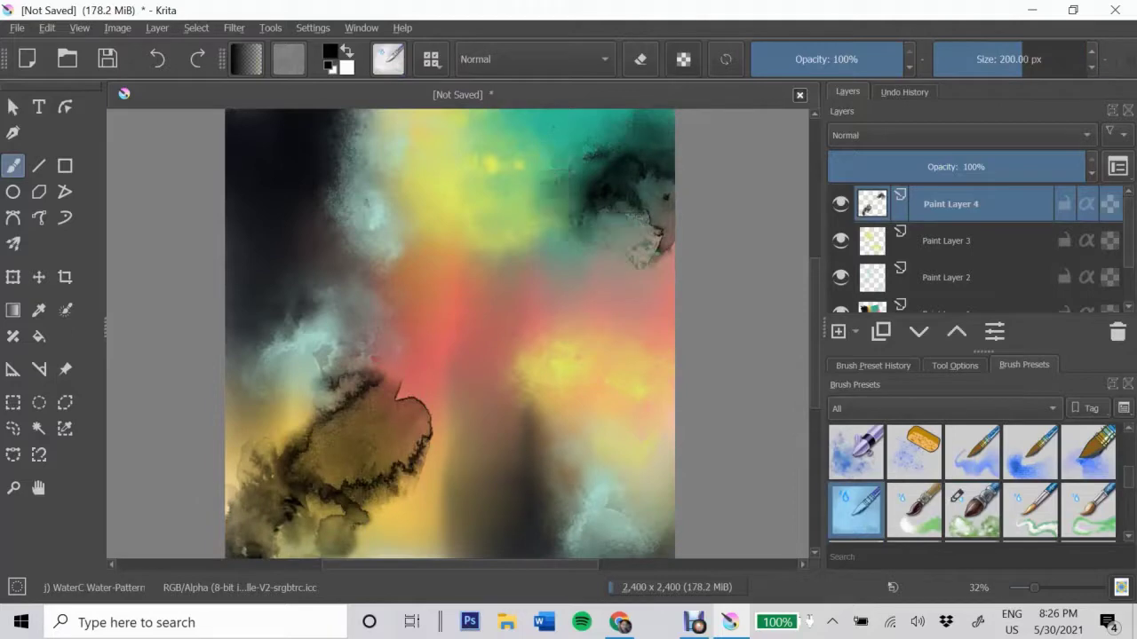
drag(338, 364, 240, 453)
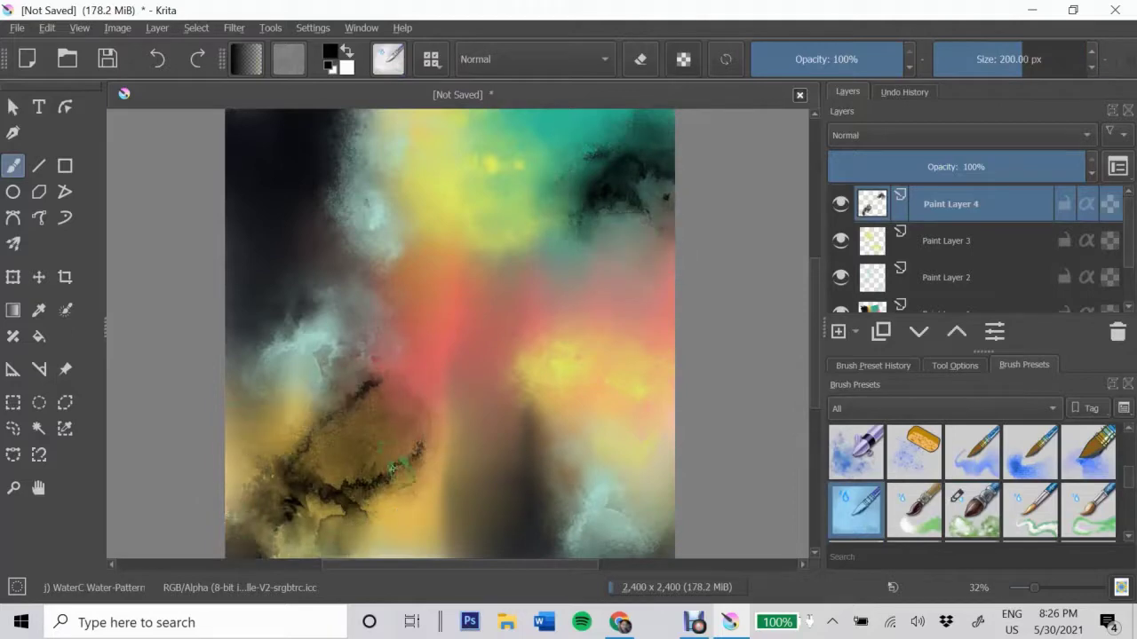
- On Paint Layer 5, dab three black ink blobs and smear them into the background
key(Insert)
click(972, 510)
click(533, 390)
click(461, 497)
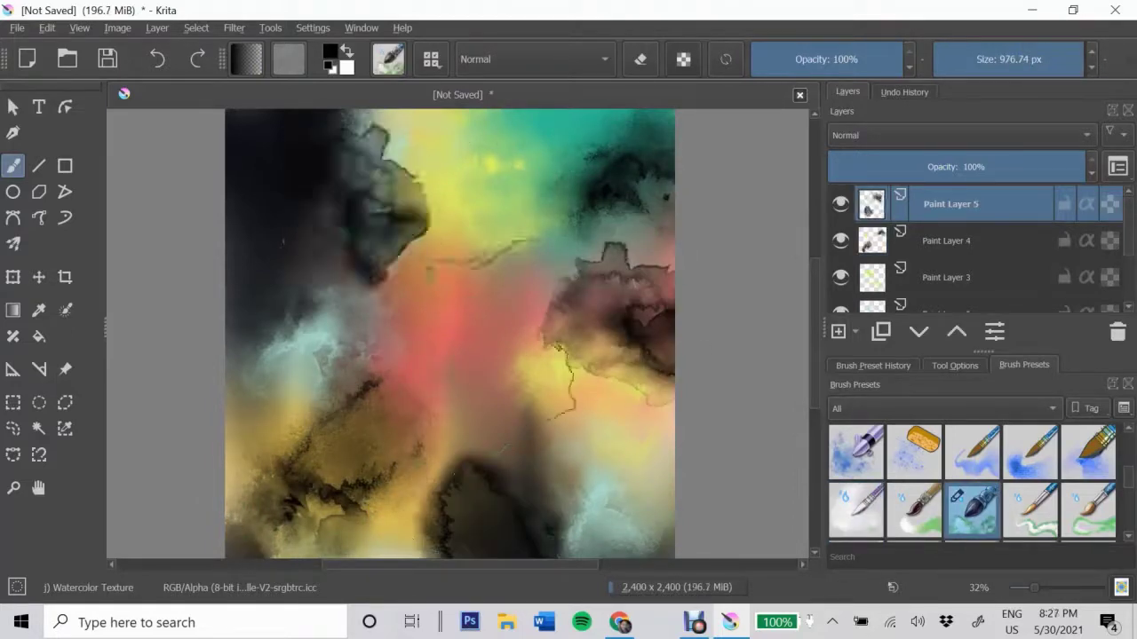
click(408, 284)
click(855, 510)
drag(479, 462, 444, 551)
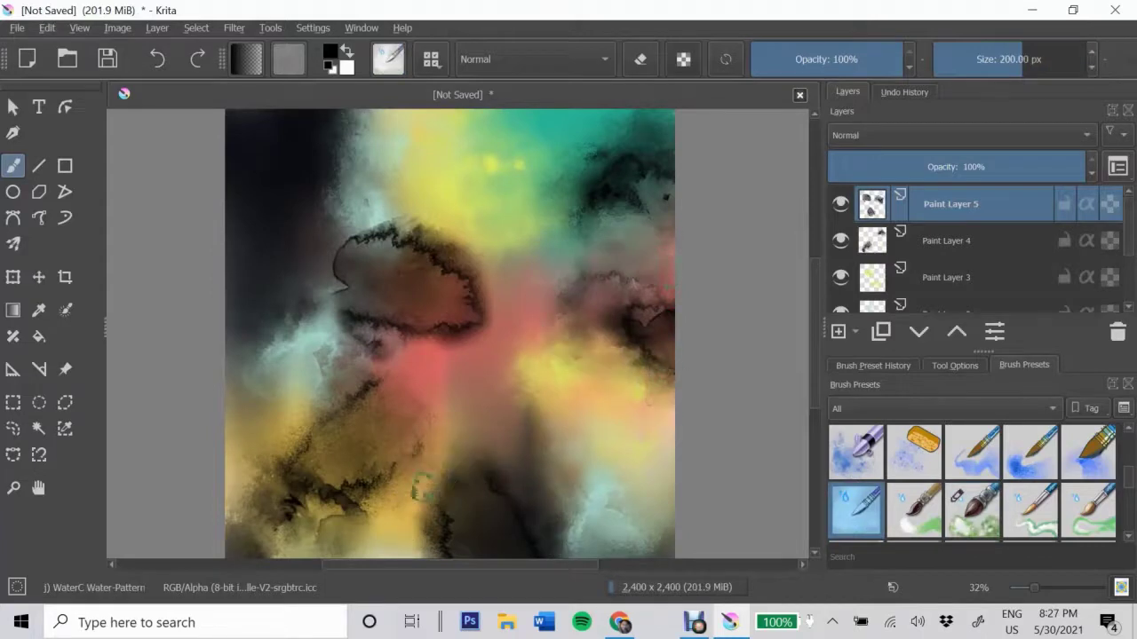
drag(453, 337, 355, 328)
drag(453, 284, 355, 231)
drag(437, 215, 454, 275)
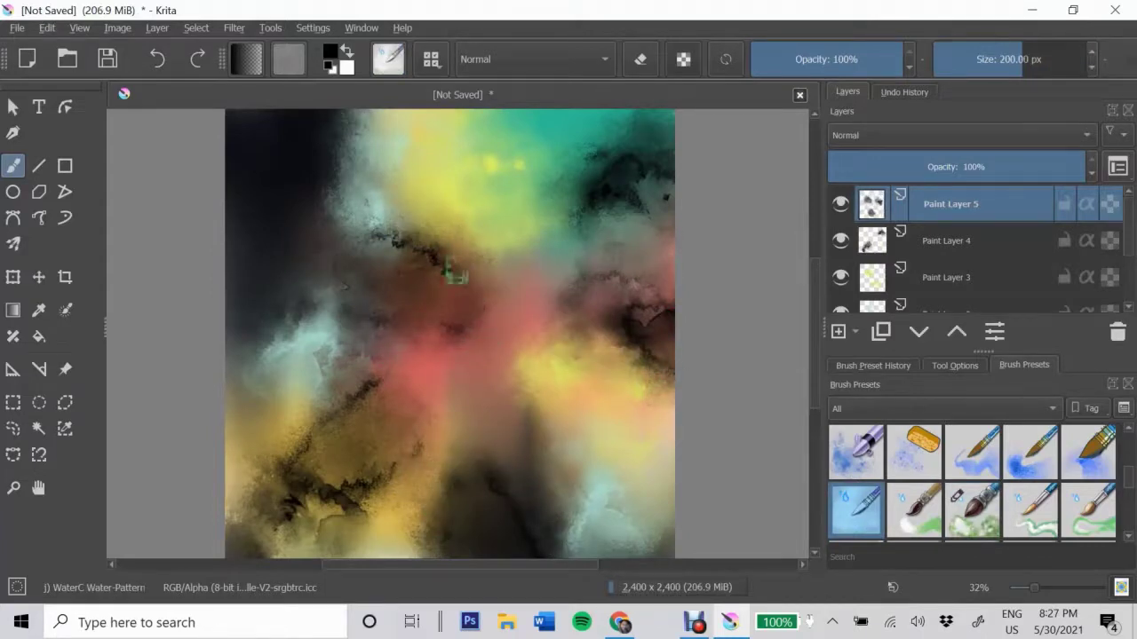
- Toggle eraser mode and add Paint Layer 6 for the ink lines
key(e)
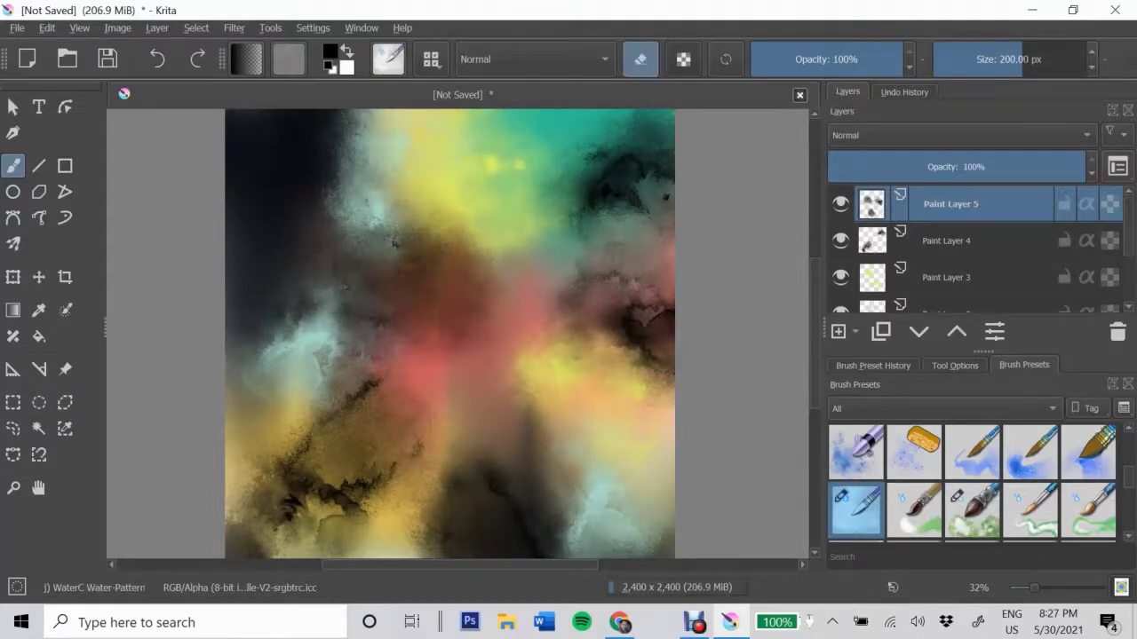
key(Insert)
scroll(972, 479, down, 3)
- Set the Ink-3 Gpen to about 35 px and blur the almond eye outline
click(1087, 450)
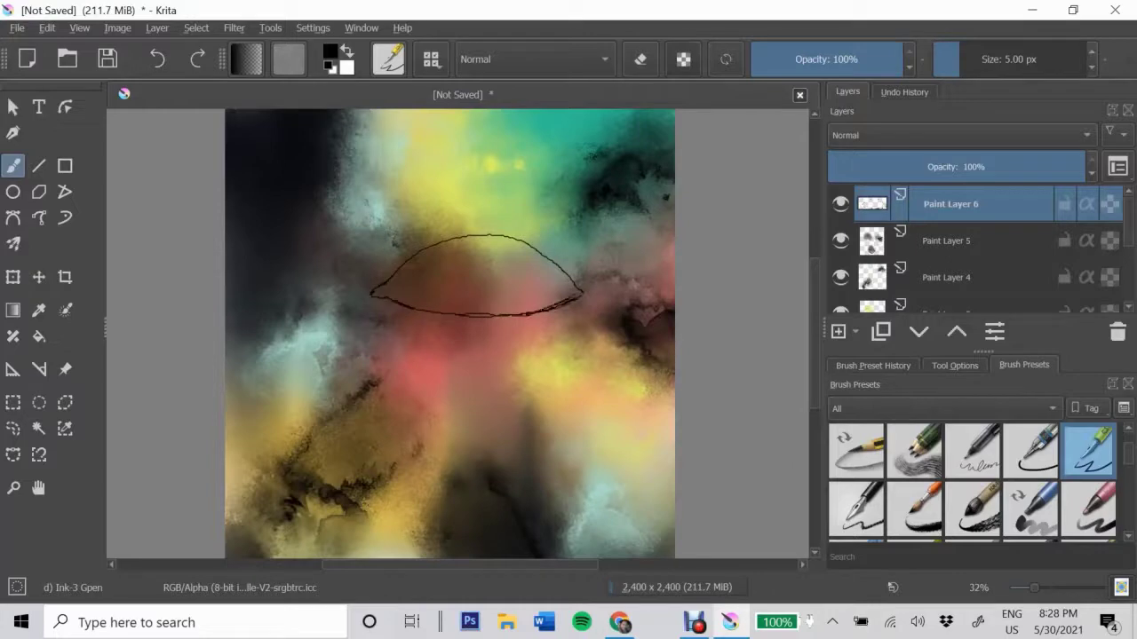
drag(387, 281, 417, 282)
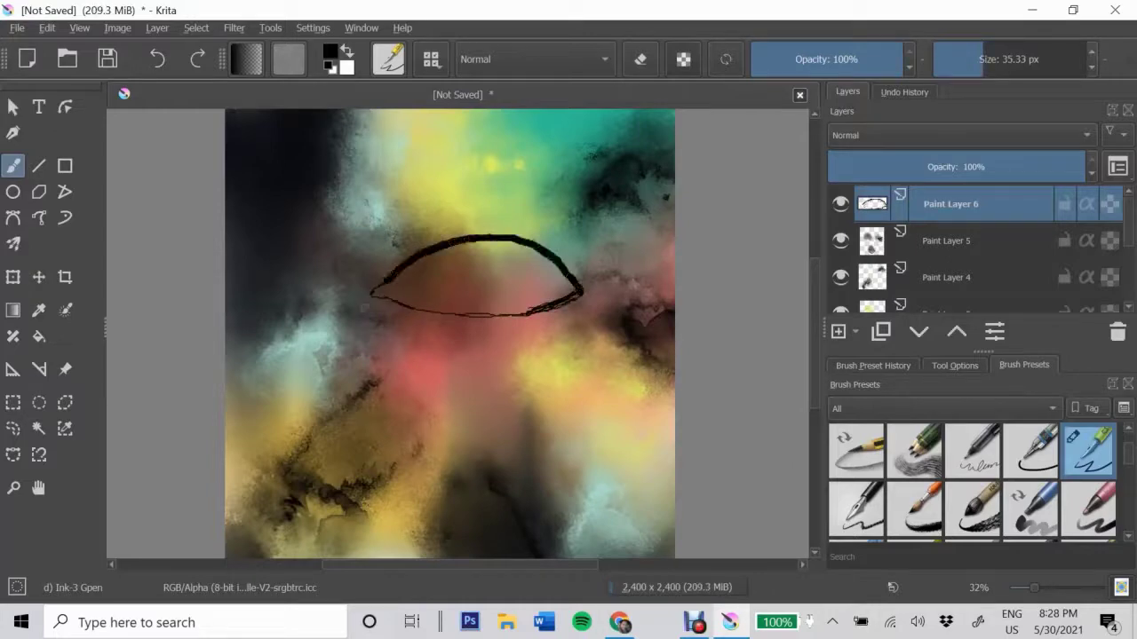
scroll(973, 479, up, 3)
click(914, 504)
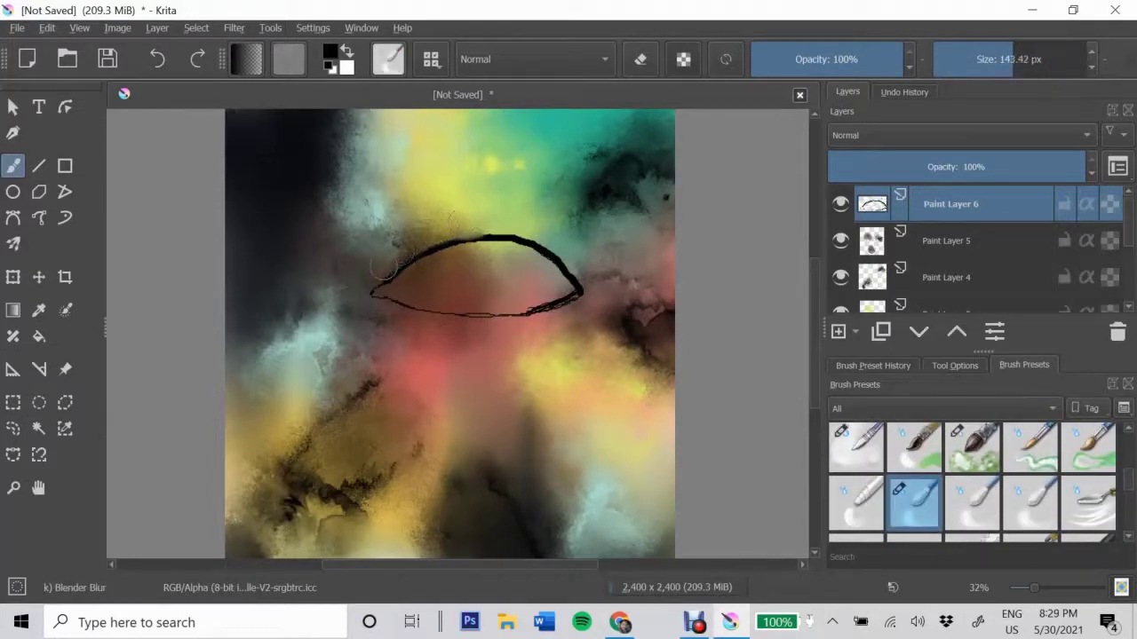
drag(515, 228, 407, 289)
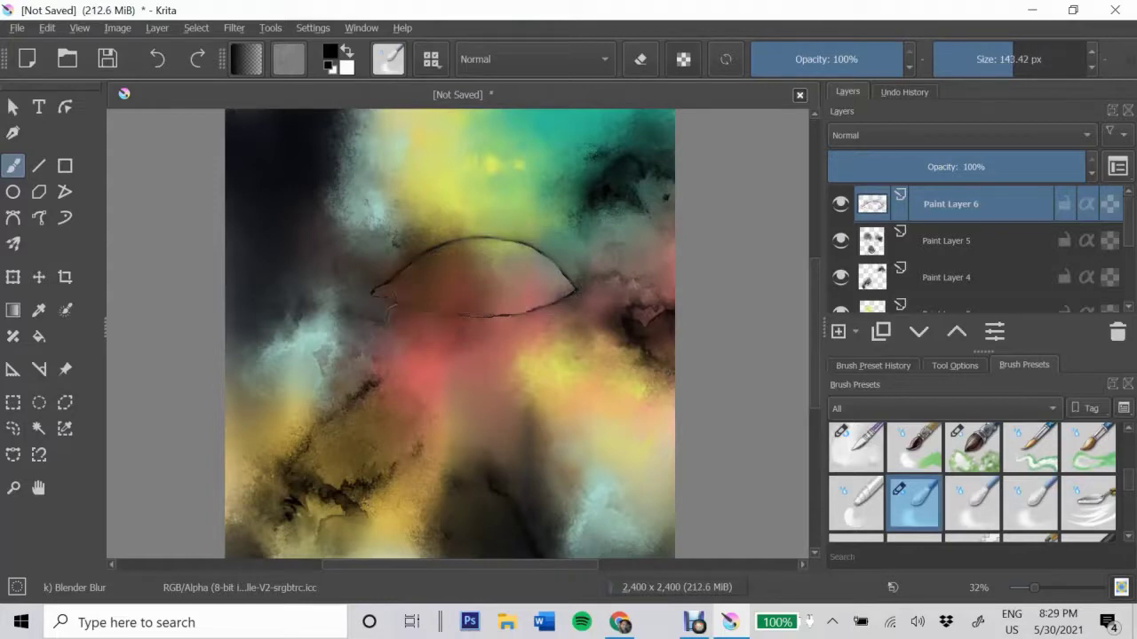
- On new Paint Layer 7, draw a black ink arc above the eye and blur it
key(Insert)
key(slash)
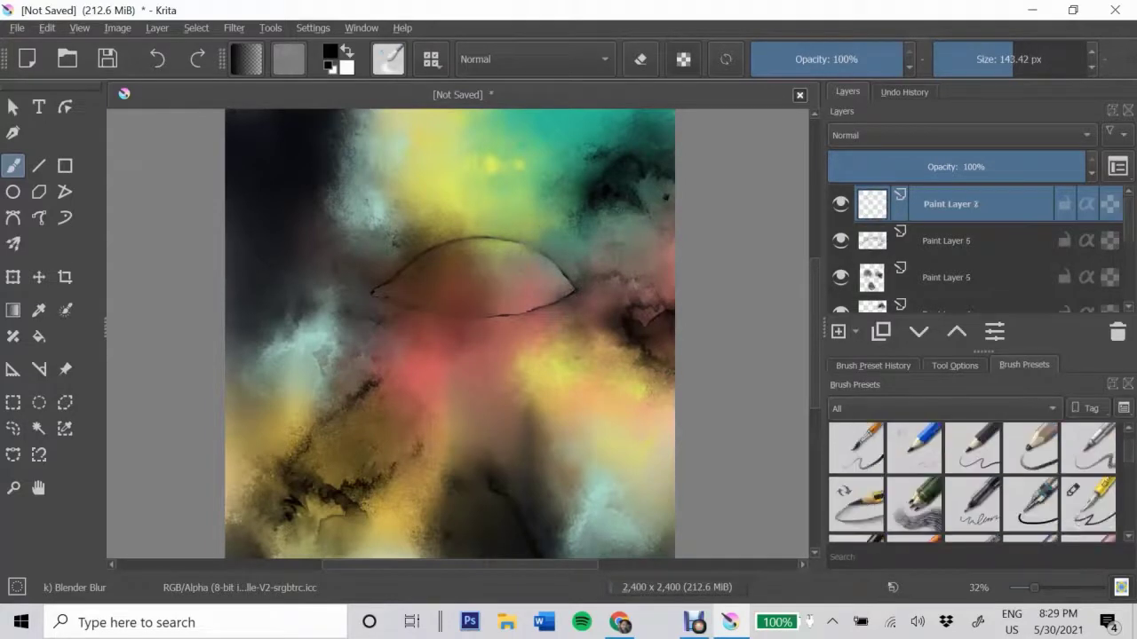
mouse_move(380, 252)
mouse_down()
mouse_move(545, 229)
mouse_move(590, 271)
mouse_up()
key(slash)
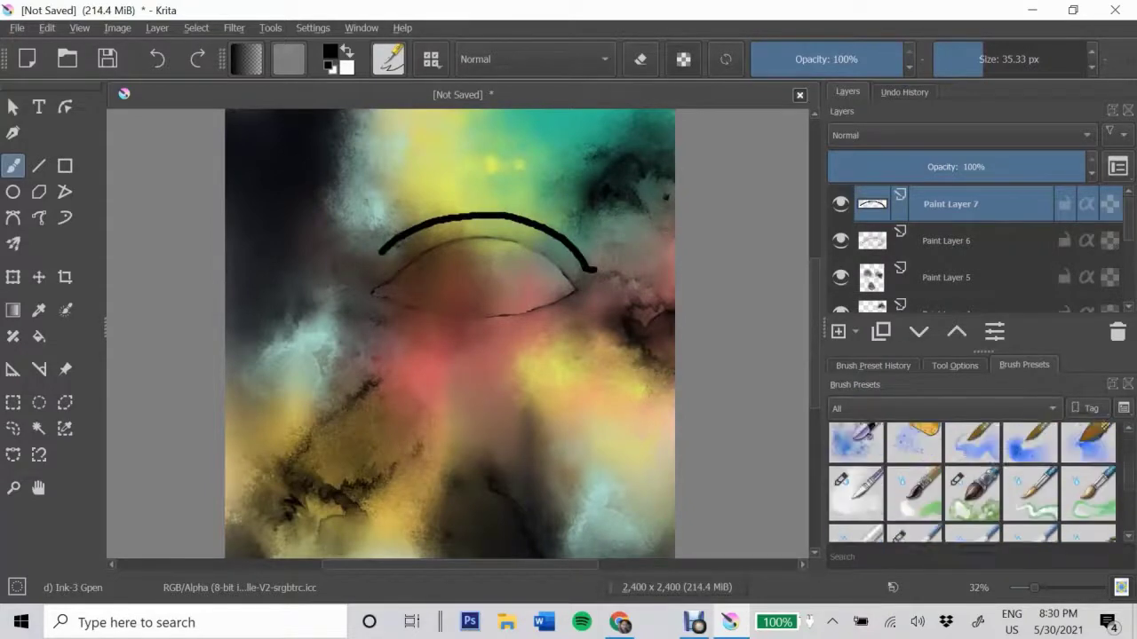
mouse_move(419, 210)
mouse_down()
mouse_move(520, 203)
mouse_move(573, 256)
mouse_up()
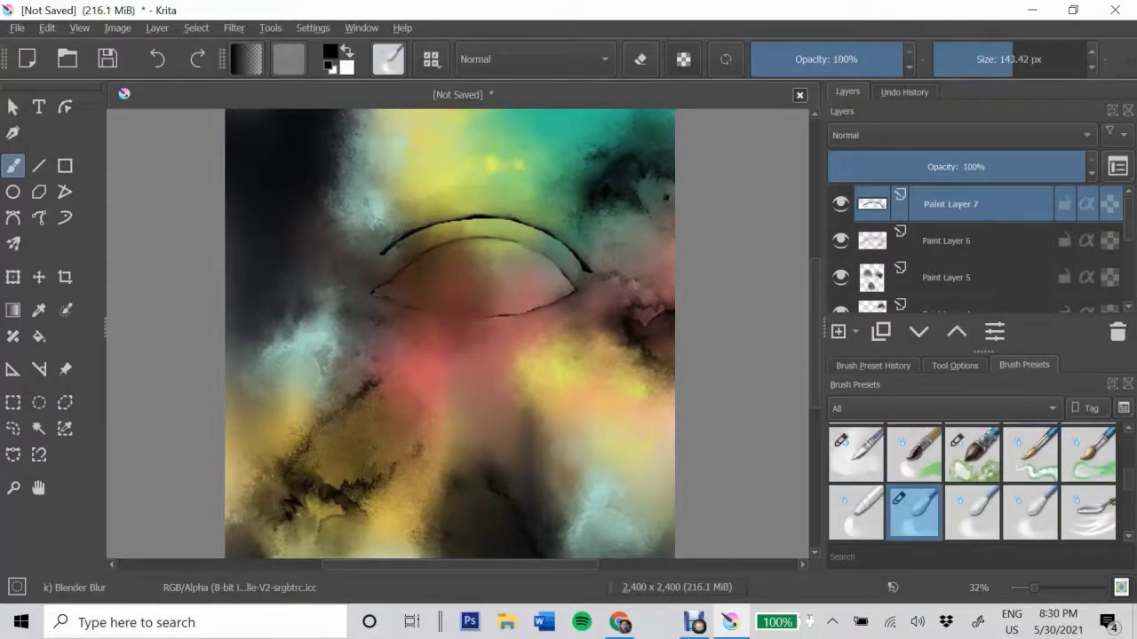
drag(488, 209, 564, 197)
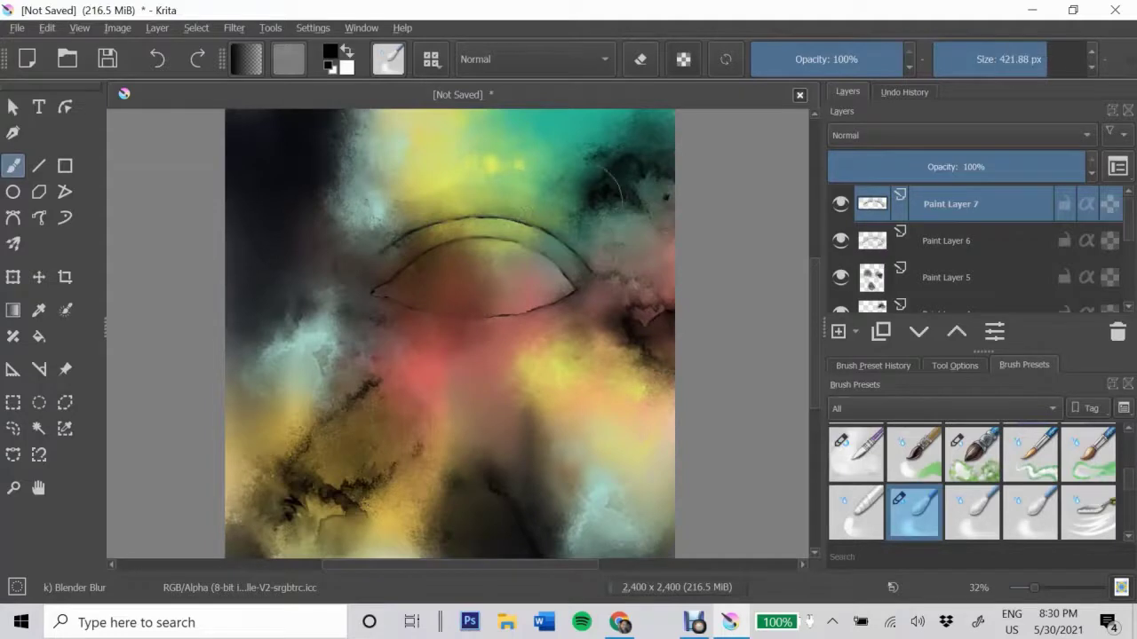
- Add Paint Layer 8, draw a filled circle in the eye and undo it
key(Insert)
click(12, 191)
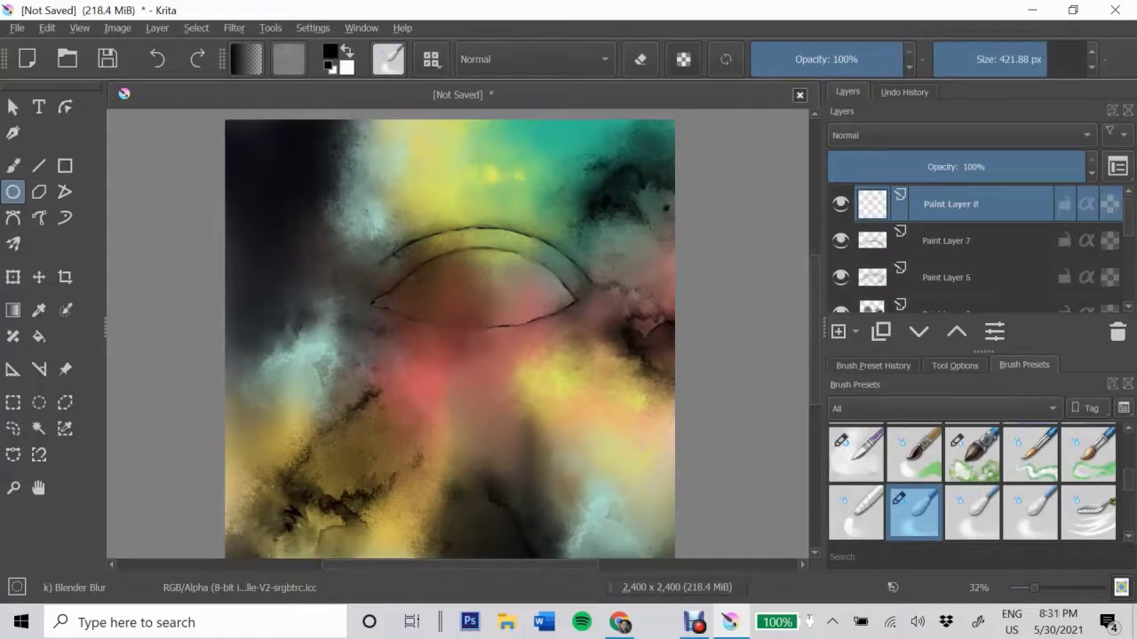
key(slash)
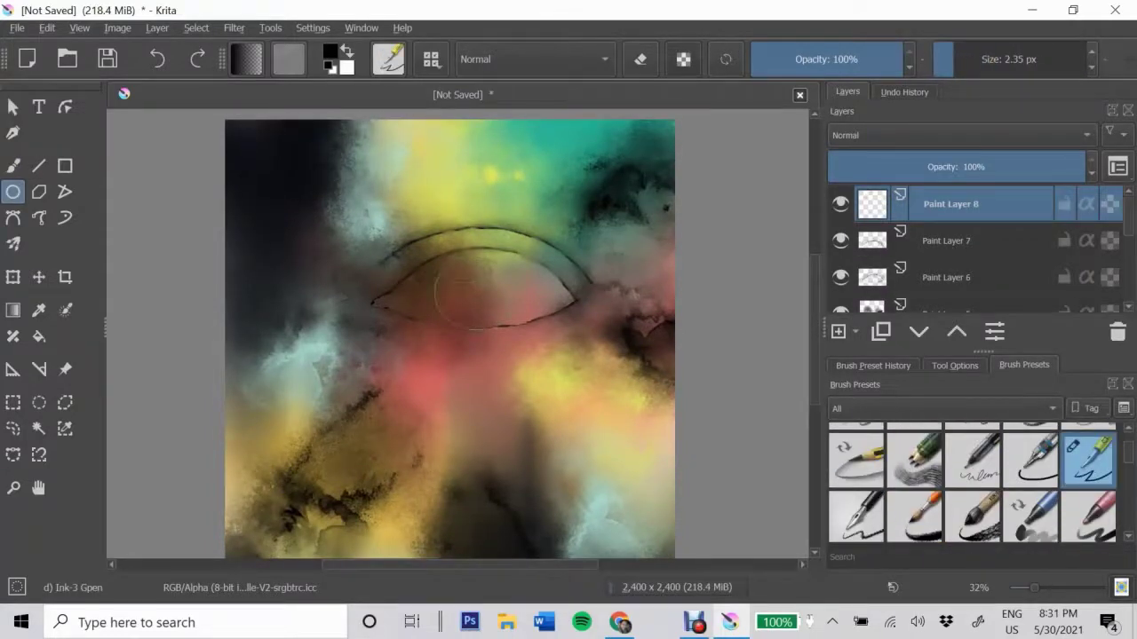
drag(436, 257, 434, 256)
key(ctrl+z)
click(955, 365)
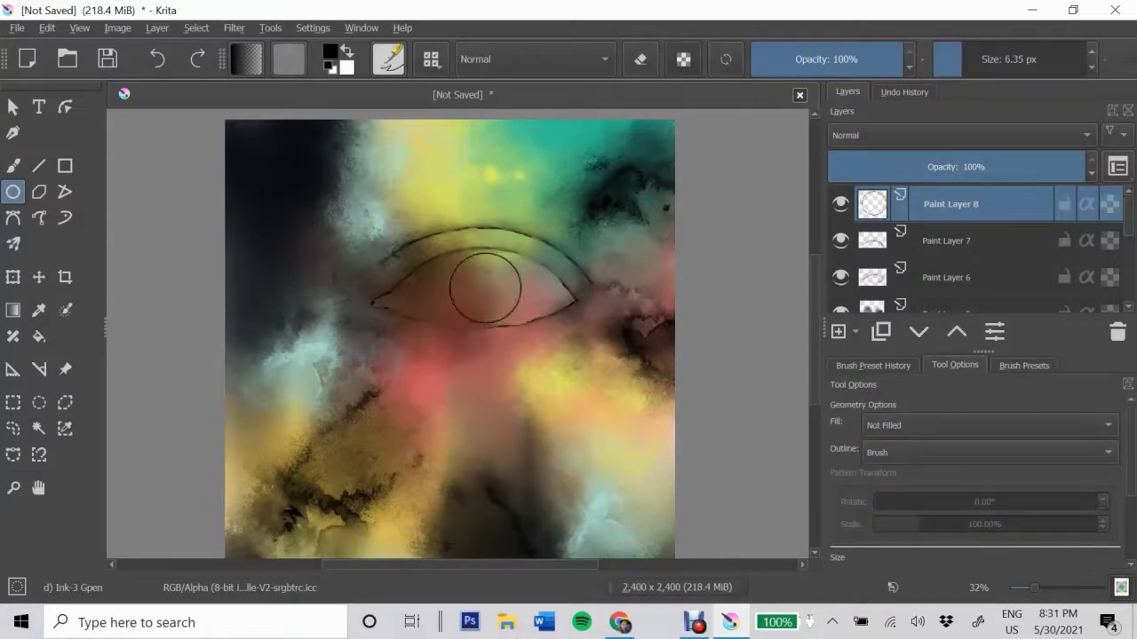
- Transform the eye outline layer with Ctrl+T to stretch it larger and lower
key(ctrl+z)
click(950, 277)
key(ctrl+t)
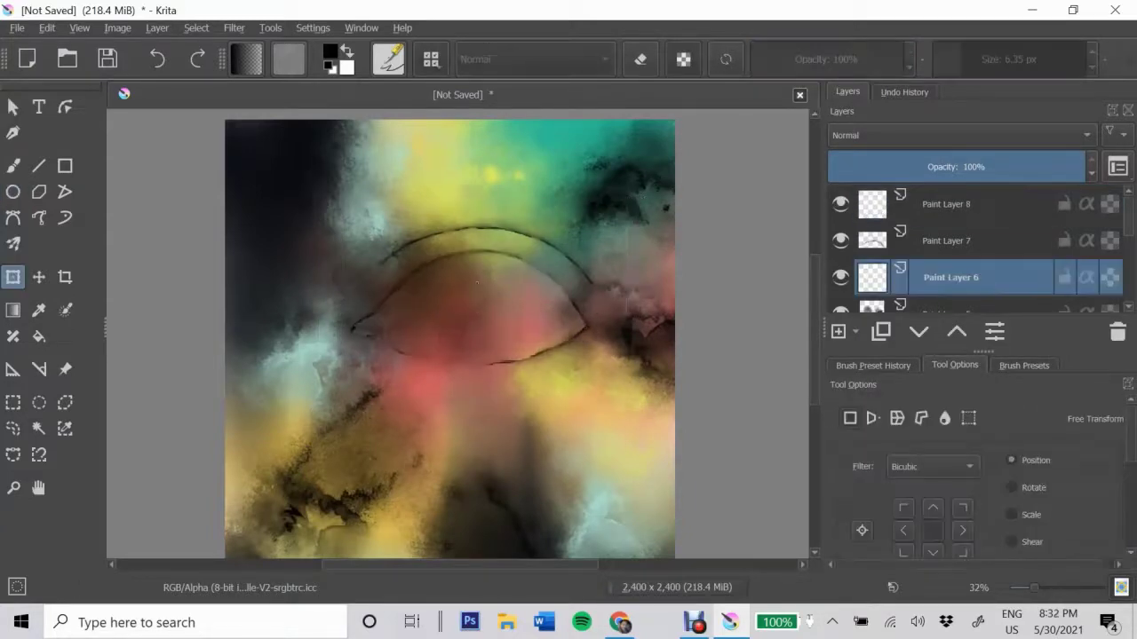
drag(473, 284, 472, 325)
key(Return)
click(950, 240)
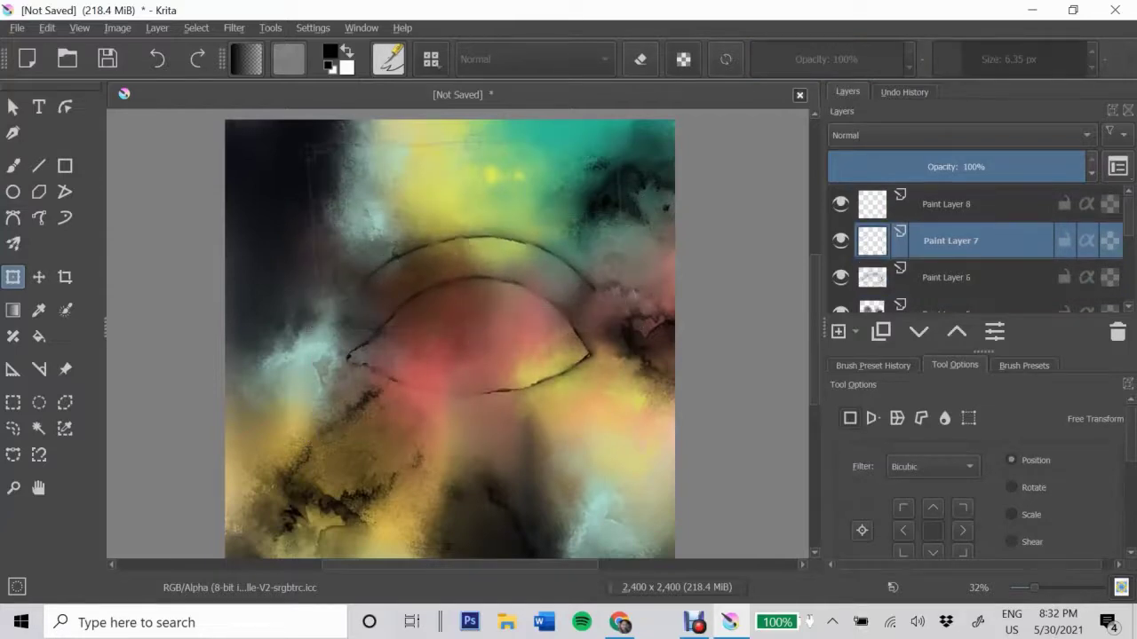
click(950, 277)
click(873, 365)
- Retrace the eye in black ink, then blend its left tip, edges and right tip
key(b)
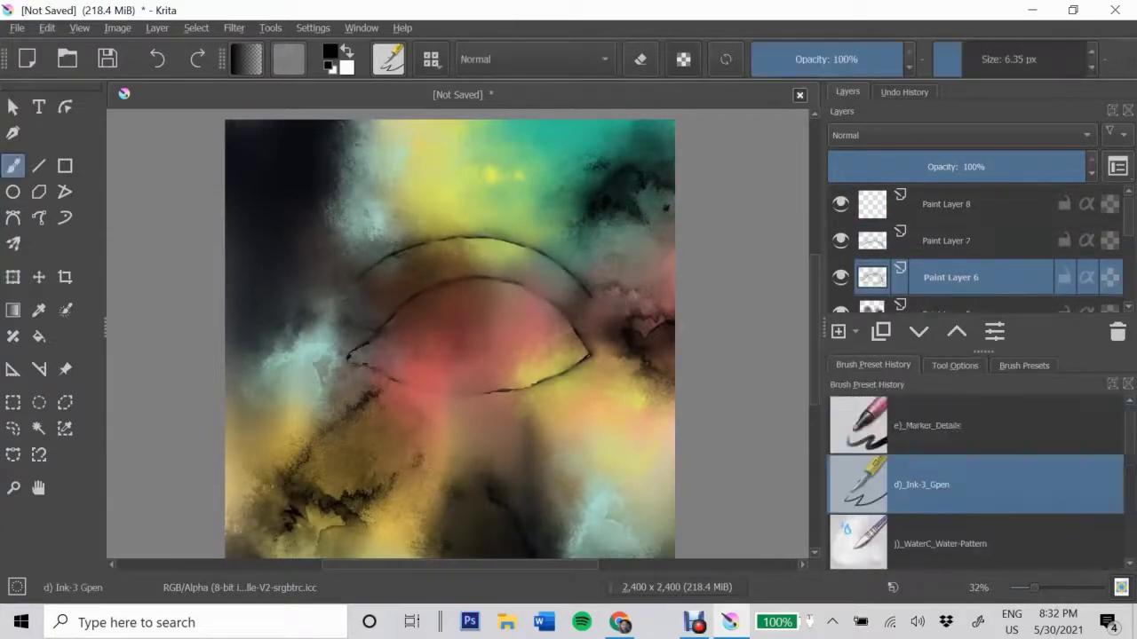
click(924, 540)
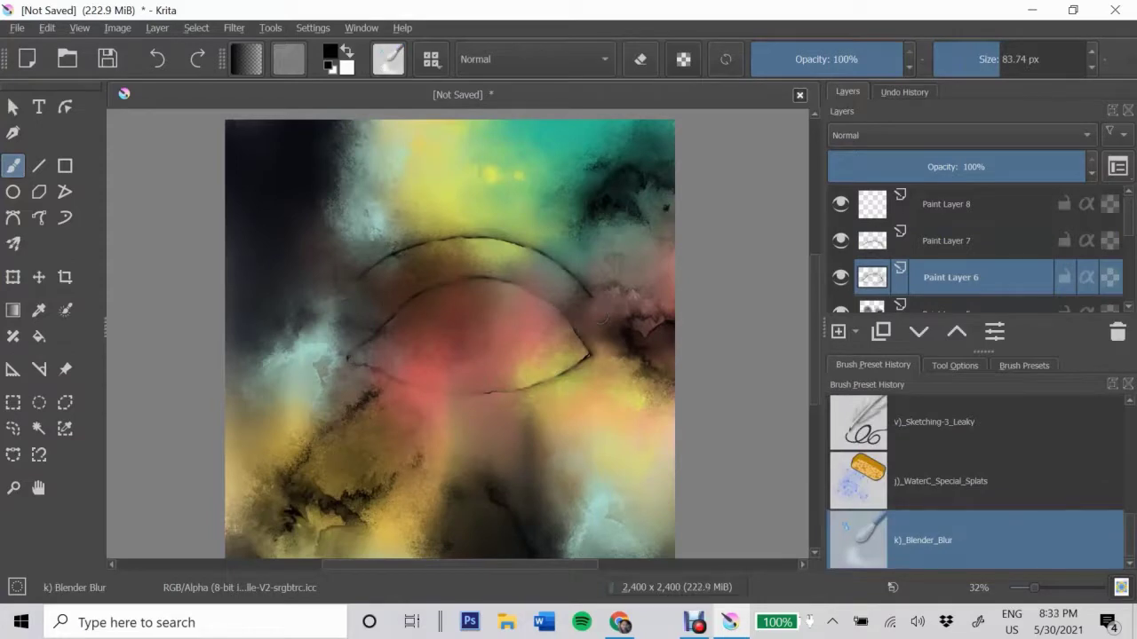
key(slash)
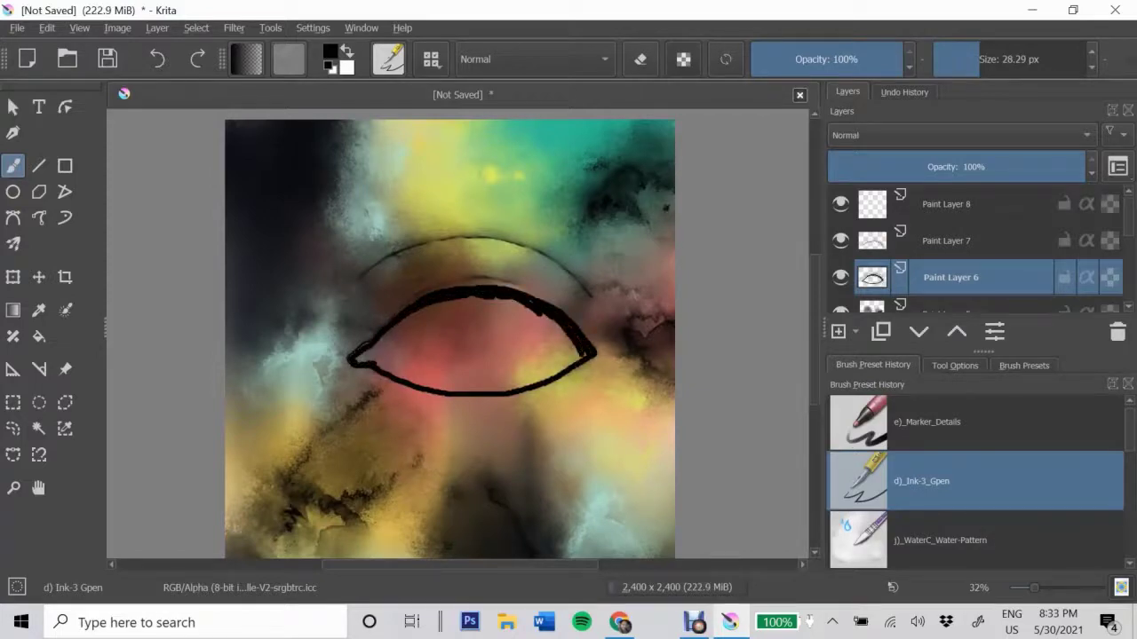
key(slash)
mouse_move(390, 310)
mouse_down()
mouse_move(355, 360)
mouse_move(436, 389)
mouse_up()
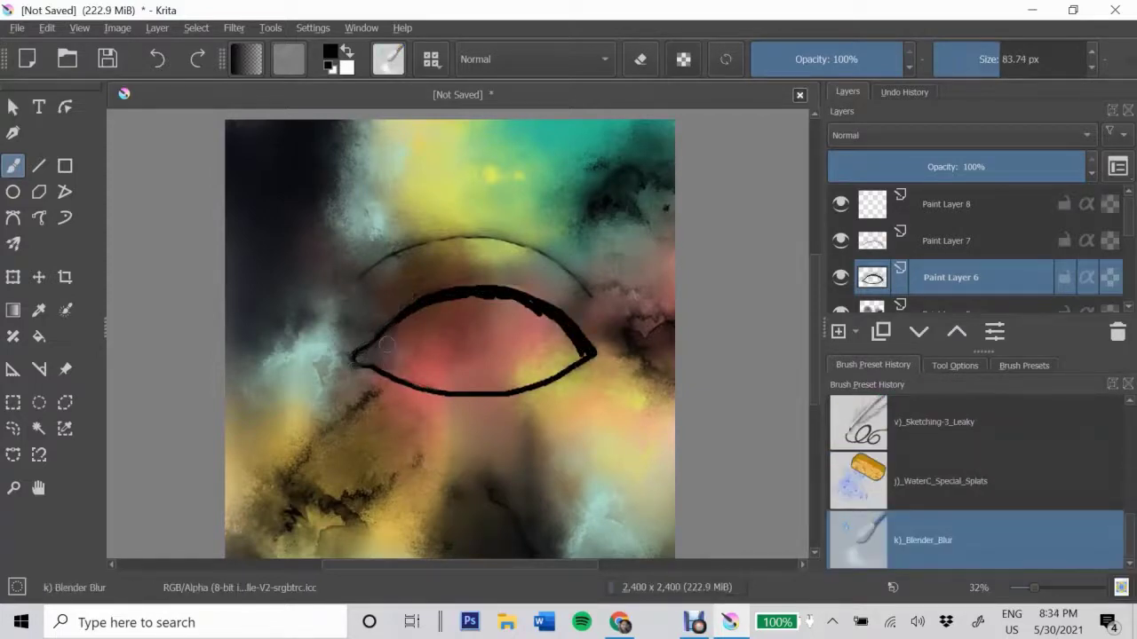
mouse_move(382, 344)
mouse_down()
mouse_move(469, 295)
mouse_move(578, 347)
mouse_move(515, 387)
mouse_move(390, 390)
mouse_move(364, 373)
mouse_up()
drag(533, 395, 595, 356)
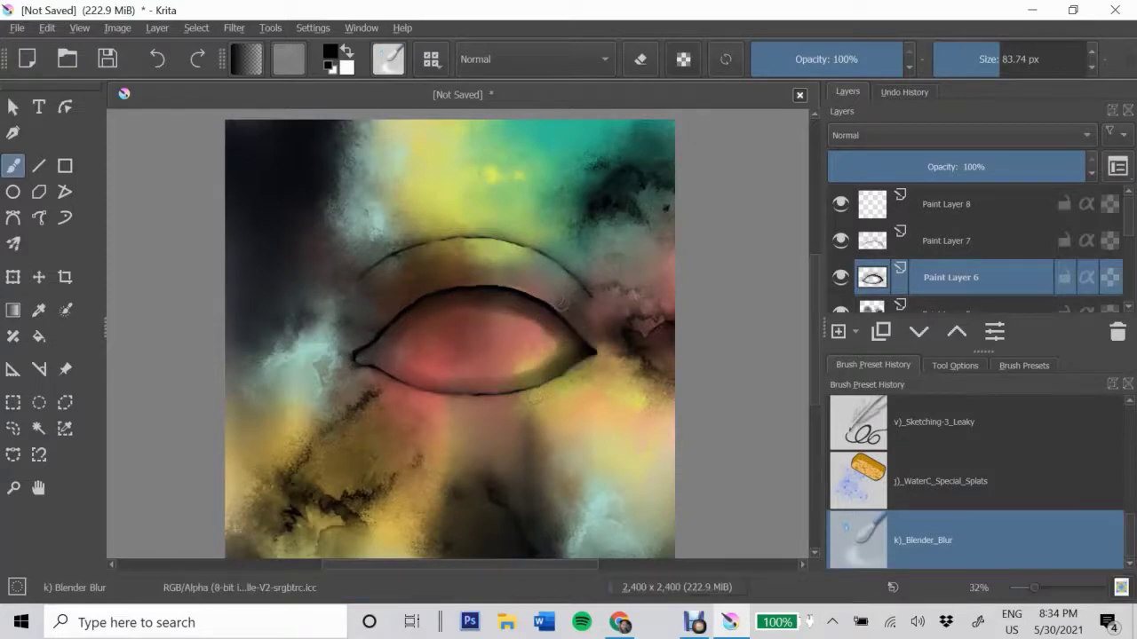
key(bracketright)
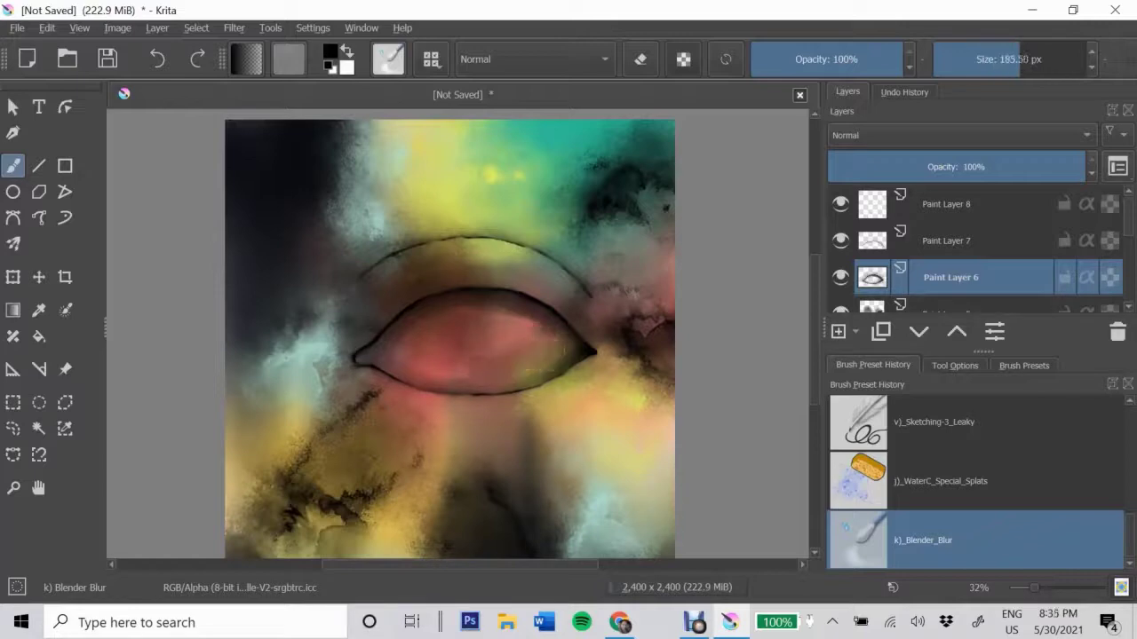
- Move the eyelid arc on Paint Layer 7 slightly down
key(Page_Up)
key(t)
drag(243, 201, 243, 222)
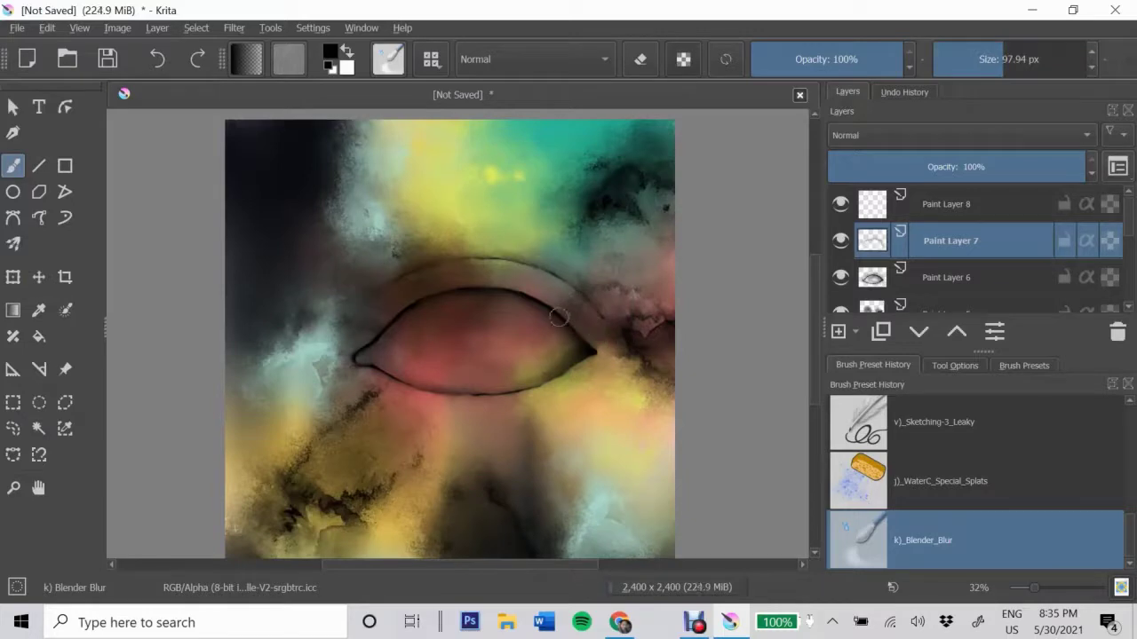
- On Paint Layer 8, draw a black iris circle, nudge it up and soften it
click(950, 204)
click(12, 191)
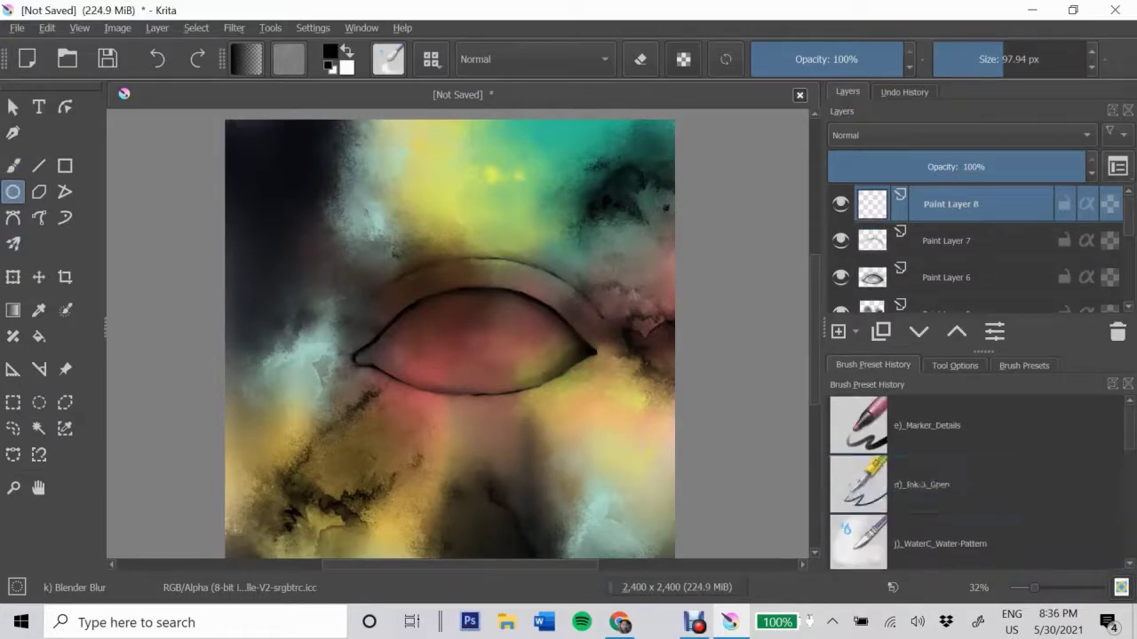
drag(432, 299, 521, 391)
key(t)
drag(476, 344, 476, 340)
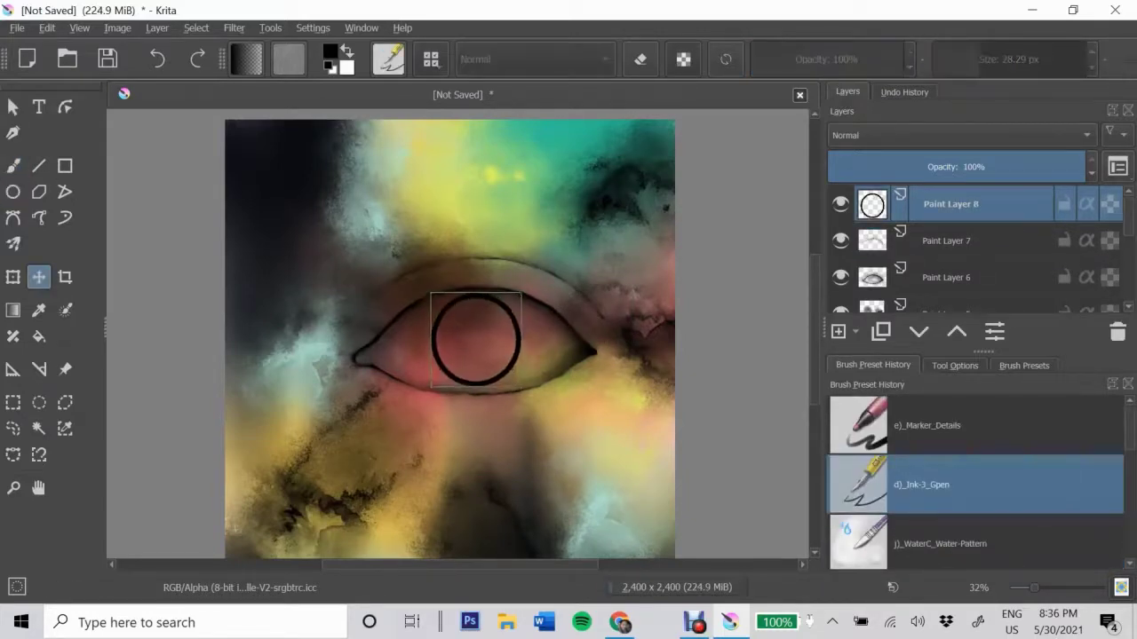
key(slash)
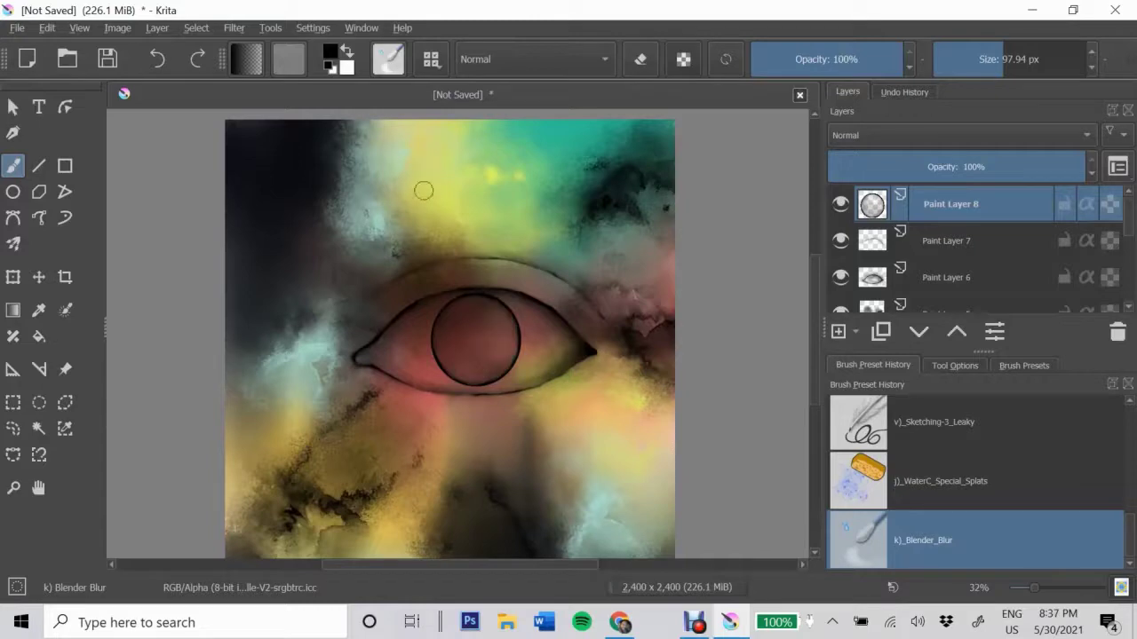
- On new Paint Layer 9, paint orange inside the iris
key(Insert)
click(329, 51)
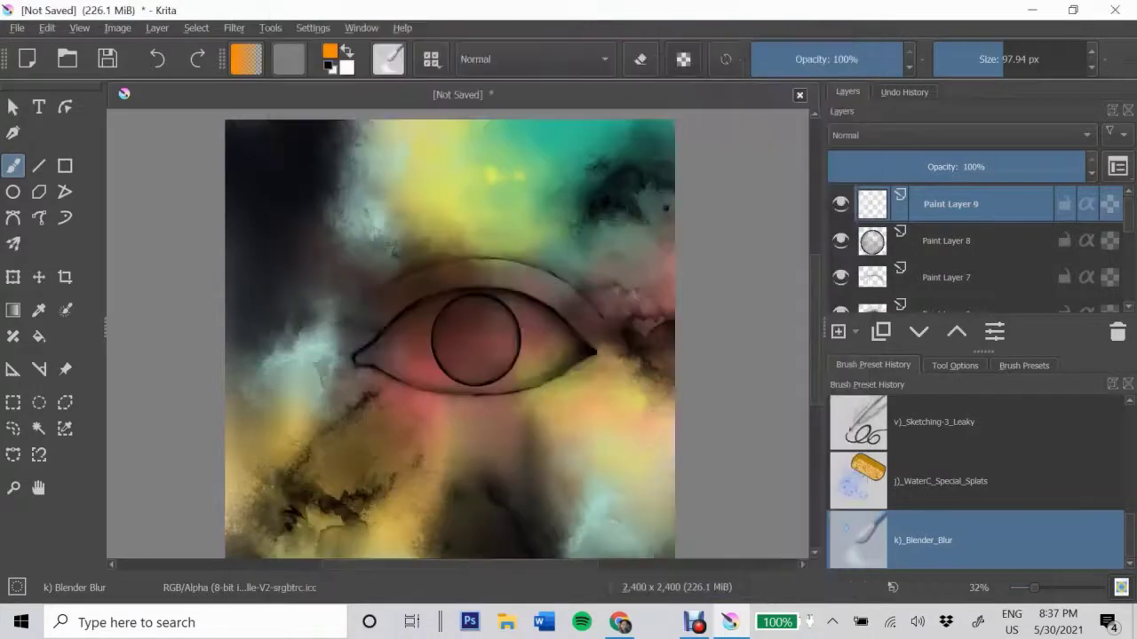
drag(470, 311, 503, 364)
- Blend the orange stroke with Blender Blur so it fills the iris
mouse_move(444, 333)
mouse_down()
mouse_move(480, 371)
mouse_move(440, 373)
mouse_up()
mouse_move(449, 309)
mouse_down()
mouse_move(486, 364)
mouse_move(510, 351)
mouse_up()
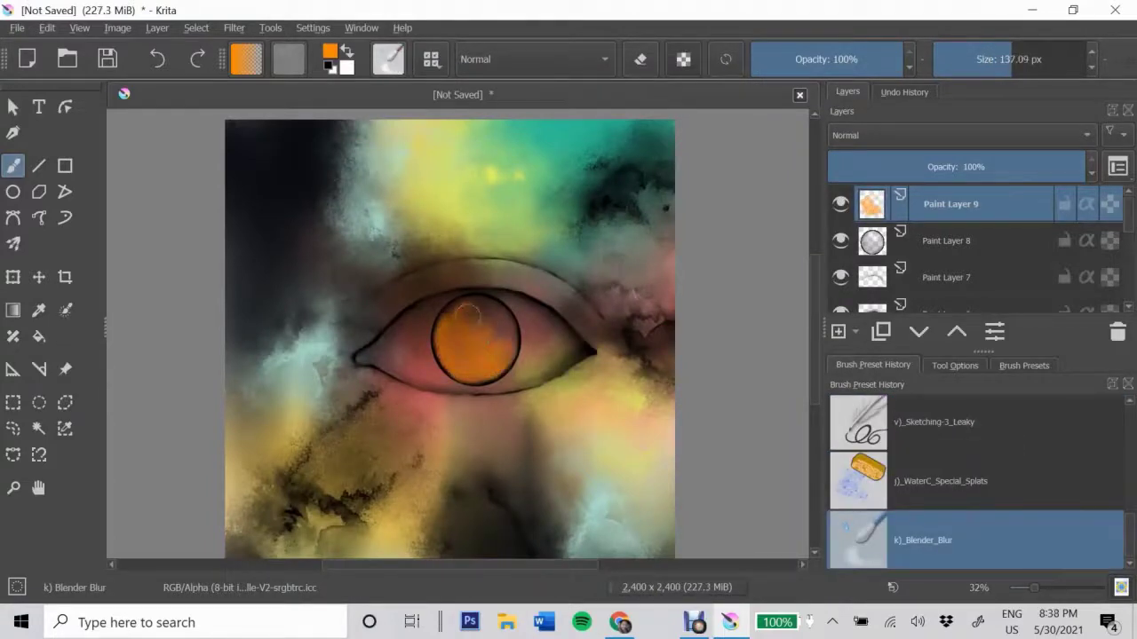
drag(467, 315, 484, 365)
- On a new layer, paint dark green shading in the iris and blend it into the orange
key(Insert)
click(330, 51)
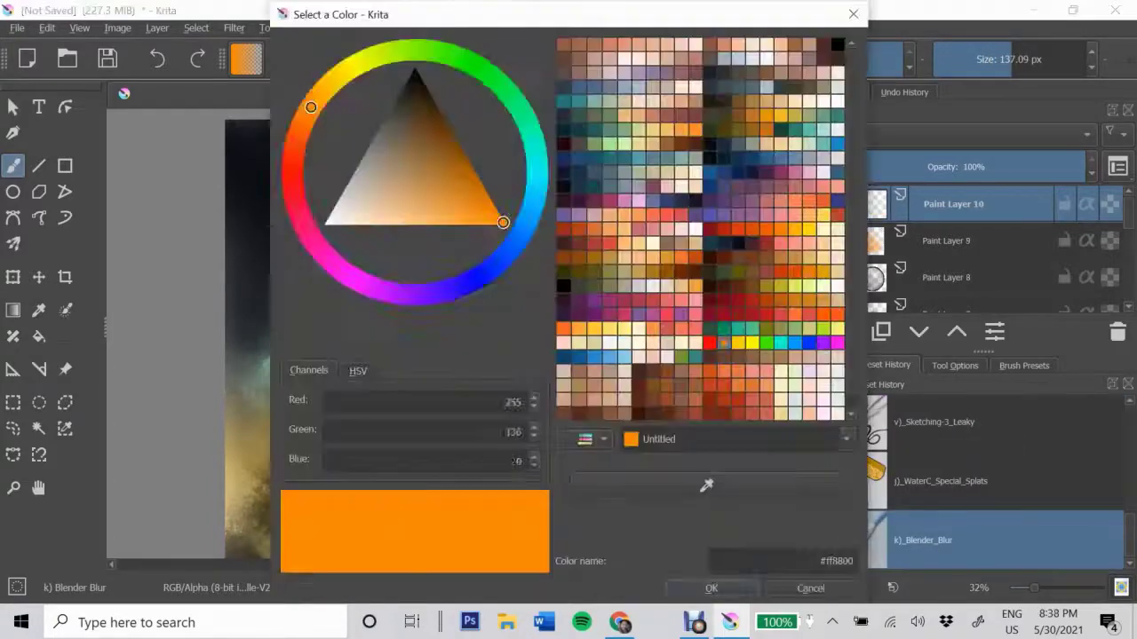
click(310, 104)
drag(305, 101, 518, 106)
click(414, 89)
key(Return)
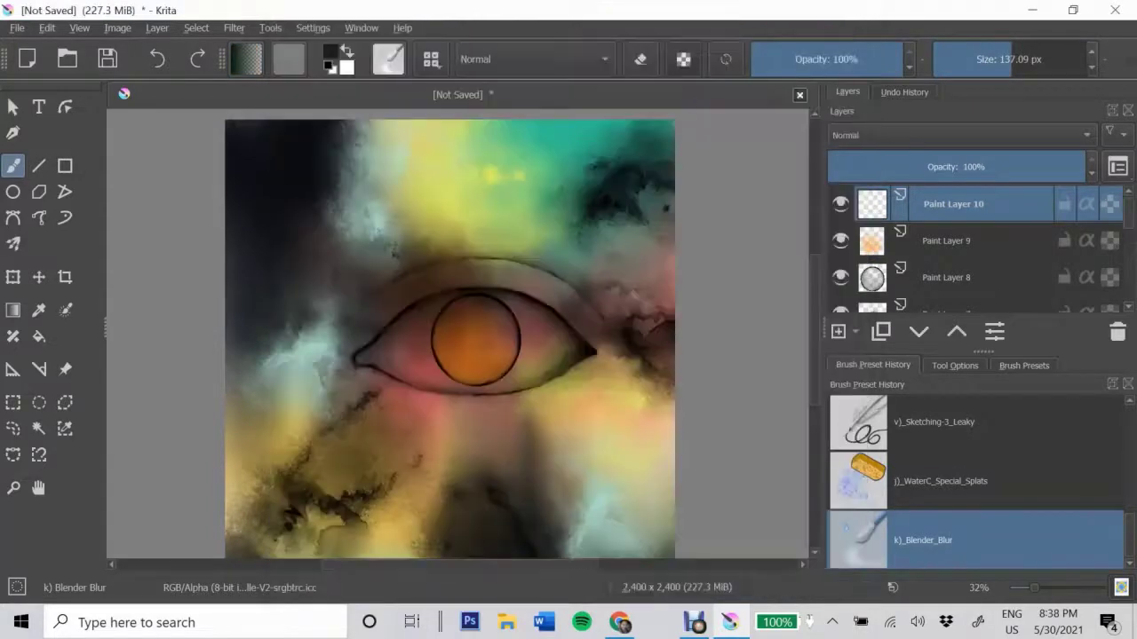
key(slash)
drag(480, 306, 508, 346)
key(slash)
drag(474, 309, 453, 335)
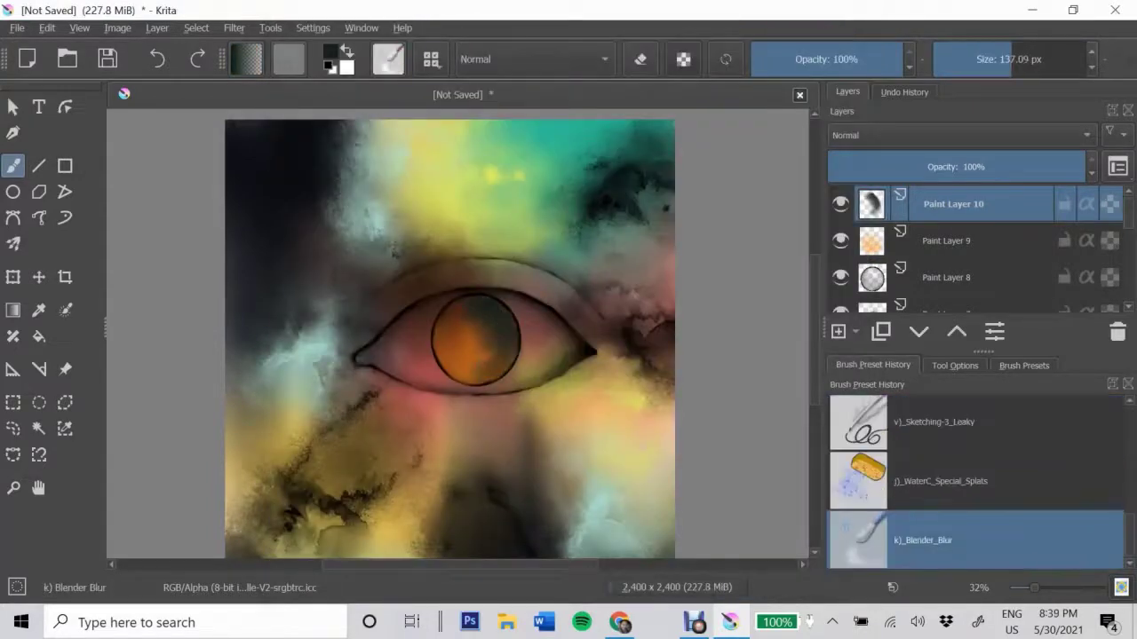
- On another new layer, smear white marks into a soft highlight inside the iris
key(Insert)
key(x)
key(slash)
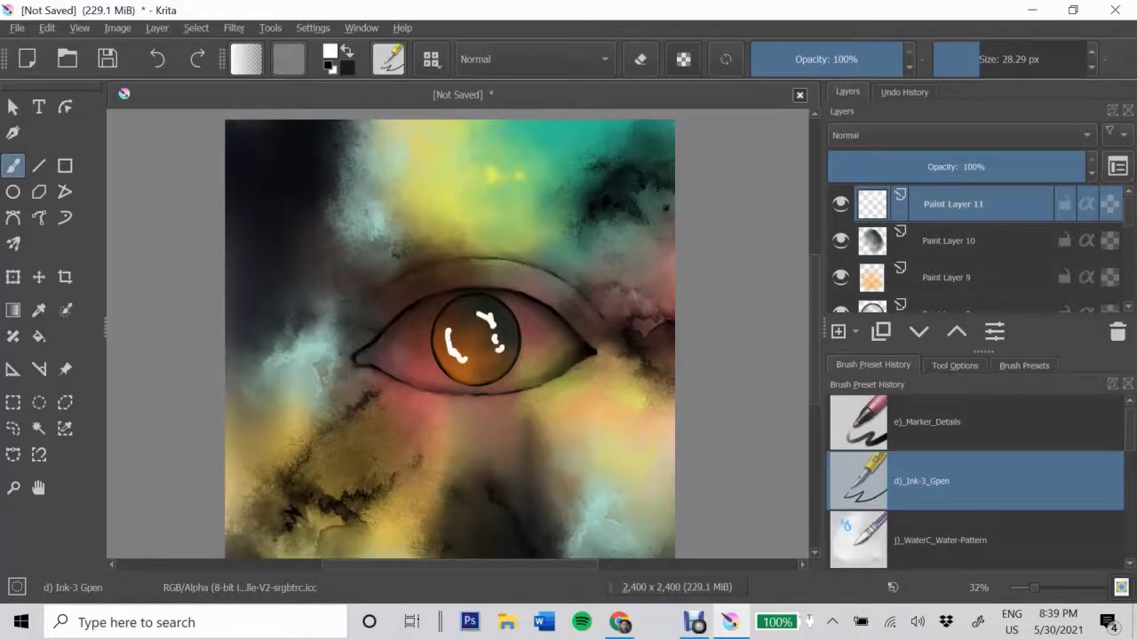
key(slash)
drag(484, 313, 498, 351)
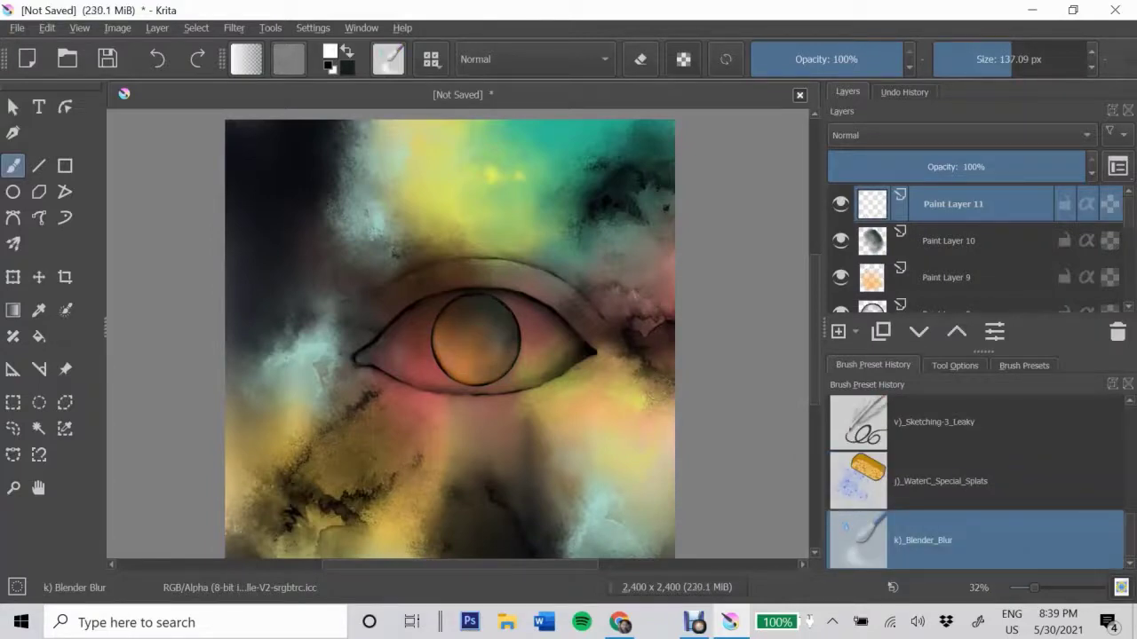
- Set up the Ellipse tool with black on a new layer for the pupil
key(F7)
key(Insert)
key(slash)
click(954, 365)
- Draw a filled black pupil in the iris and blur its lower-right edge
key(x)
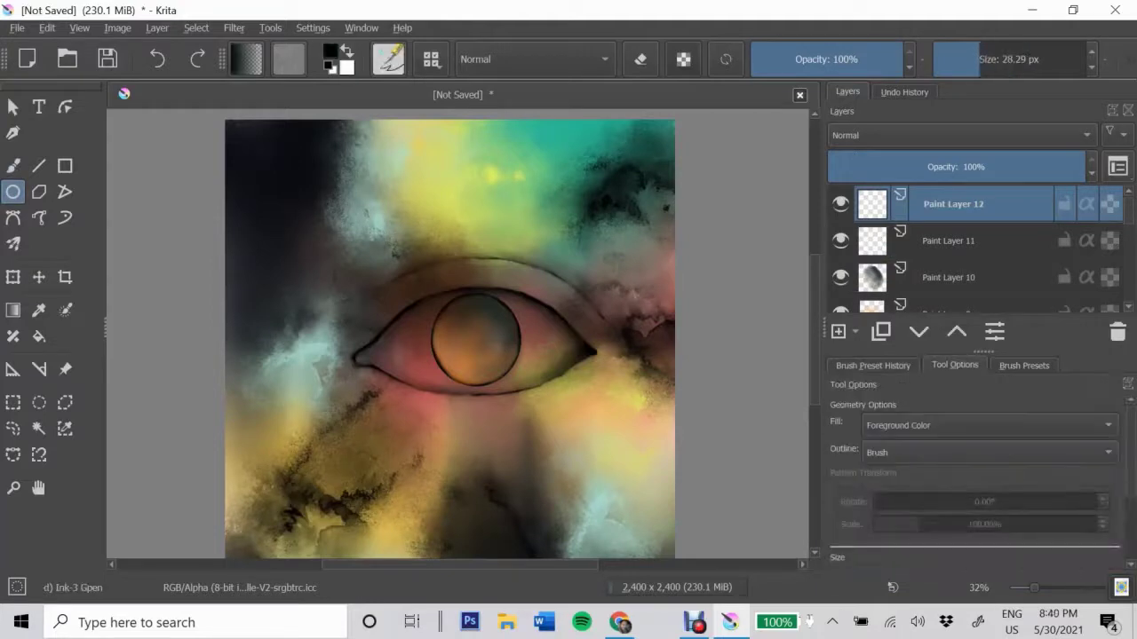
drag(459, 320, 493, 357)
key(t)
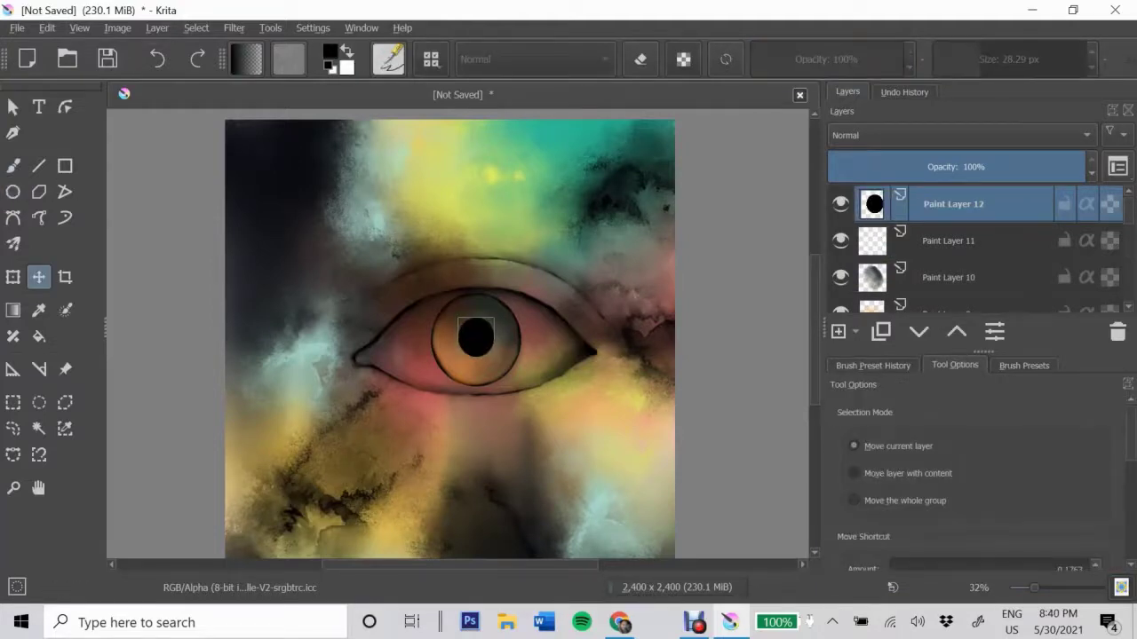
key(b)
click(873, 365)
key(slash)
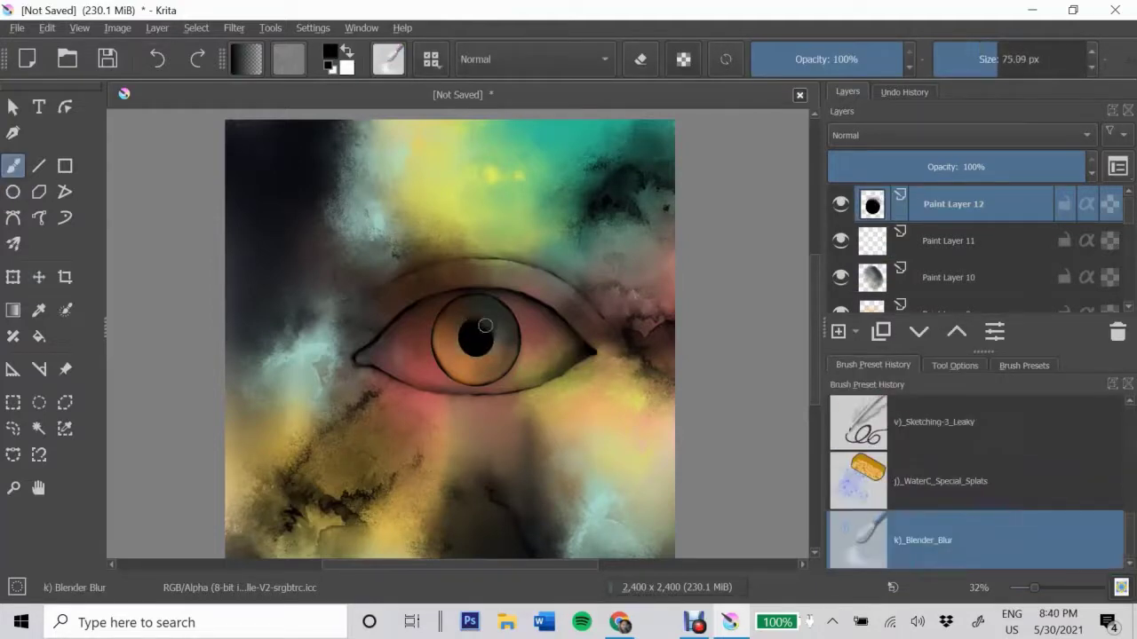
drag(484, 326, 483, 355)
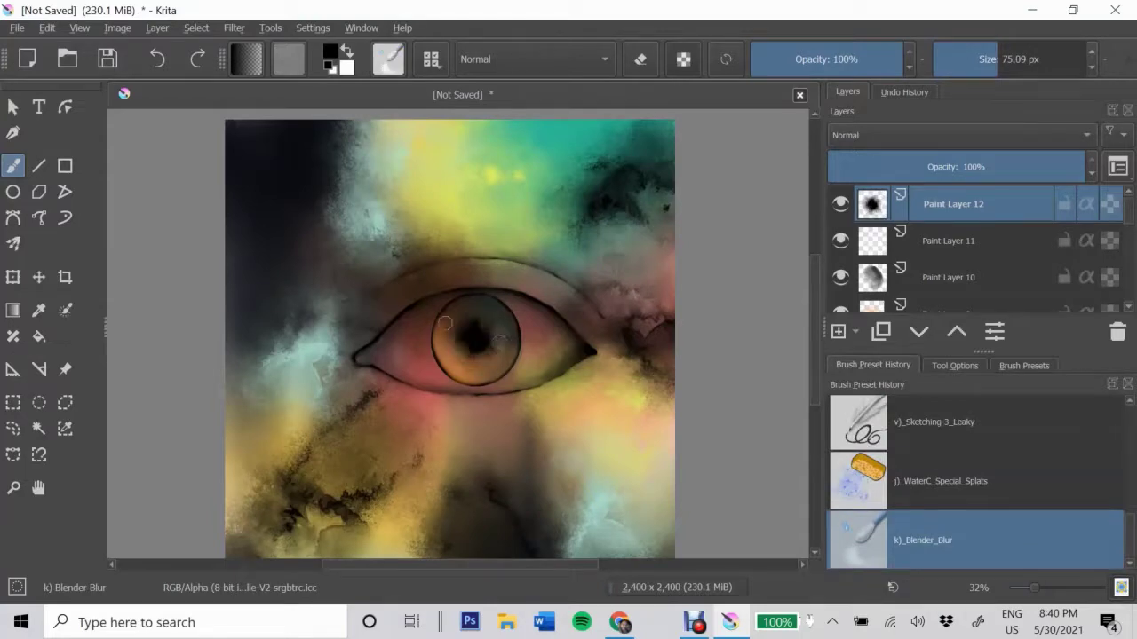
- On a new layer, dab orange WaterC_Special_Splats around the eye with a slightly larger brush
scroll(449, 338, down, 1)
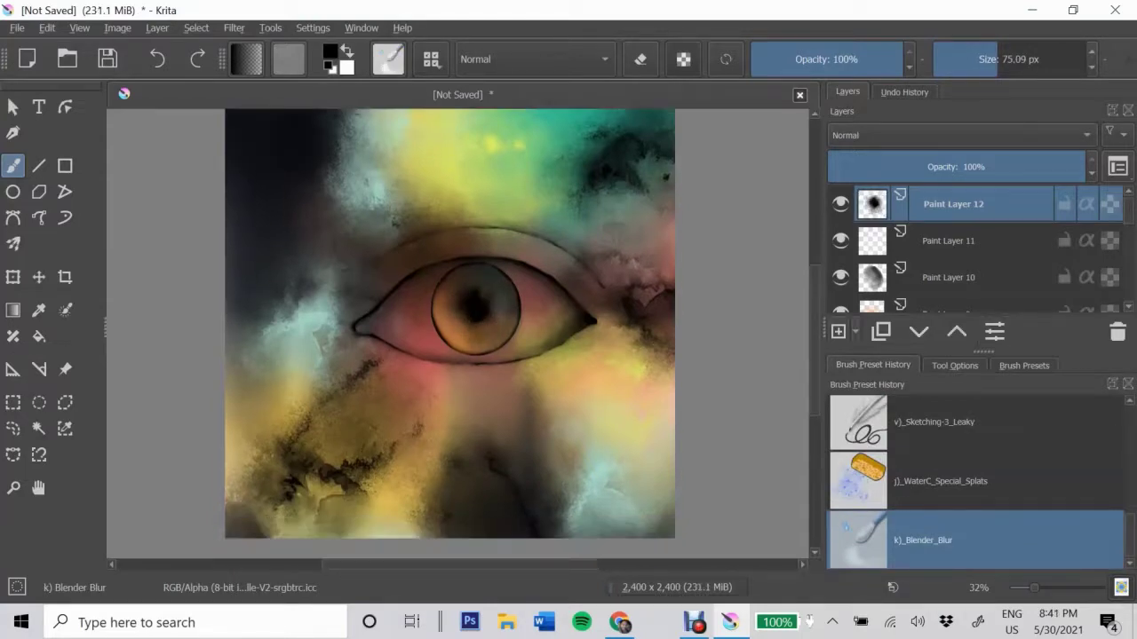
key(Insert)
key(slash)
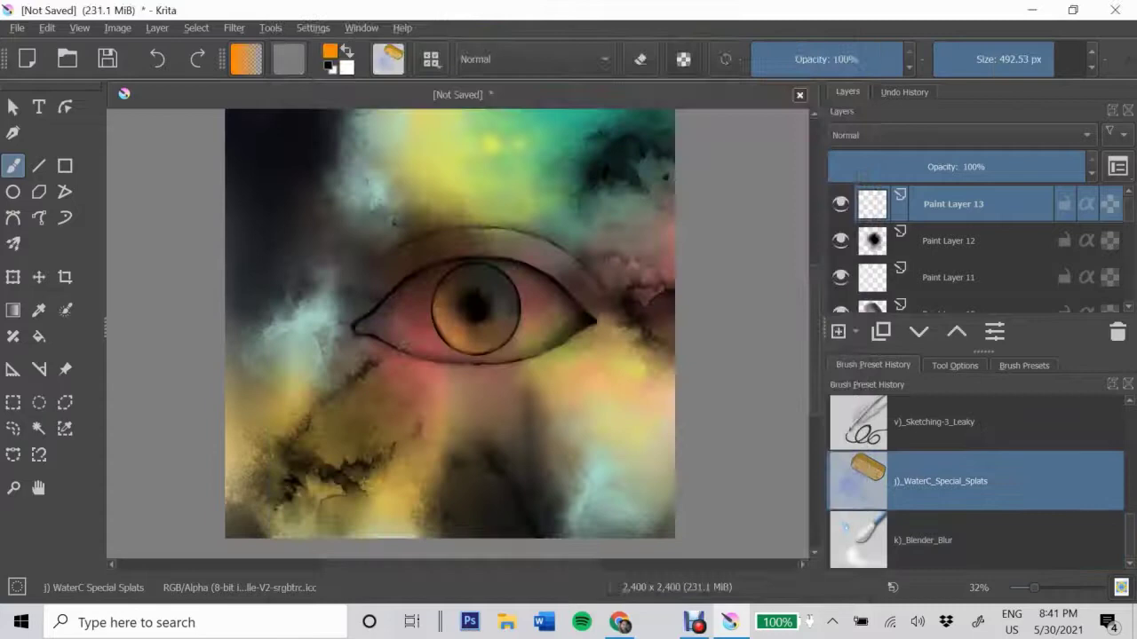
key(bracketright)
click(417, 342)
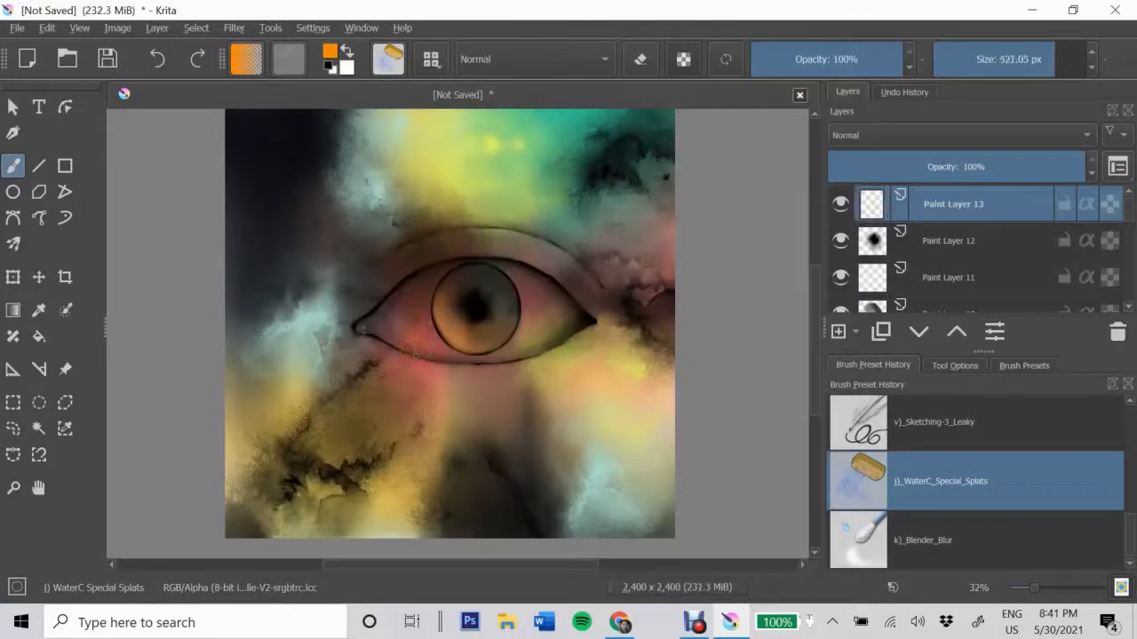
click(604, 400)
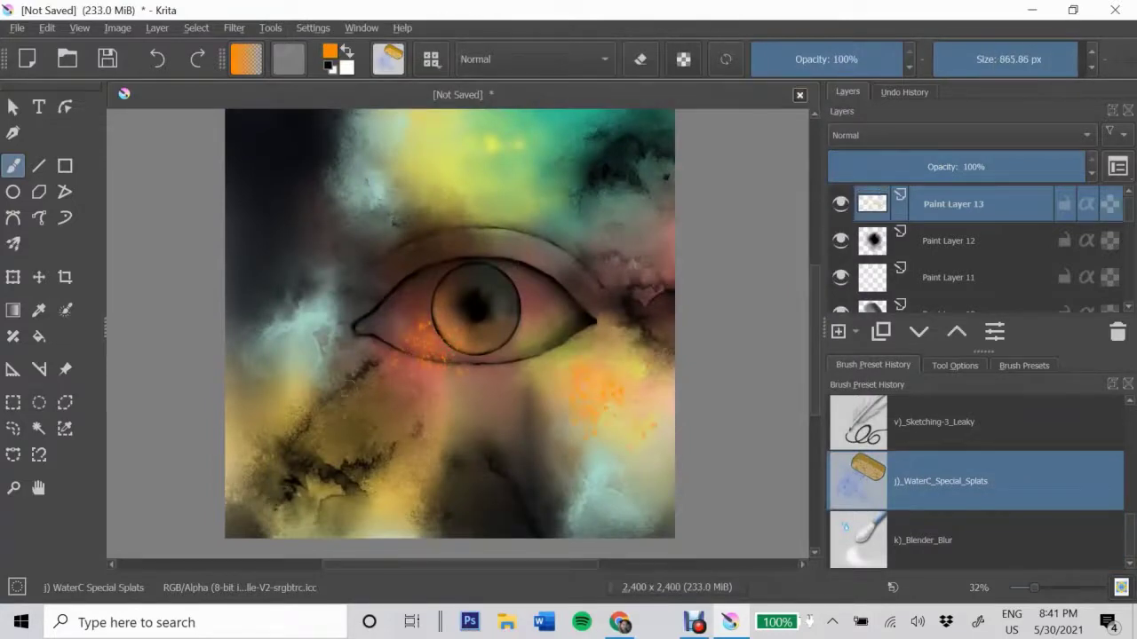
click(307, 160)
click(590, 249)
click(284, 461)
- Switch to Blender_Blur, set white as the colour and add a new paint layer
key(slash)
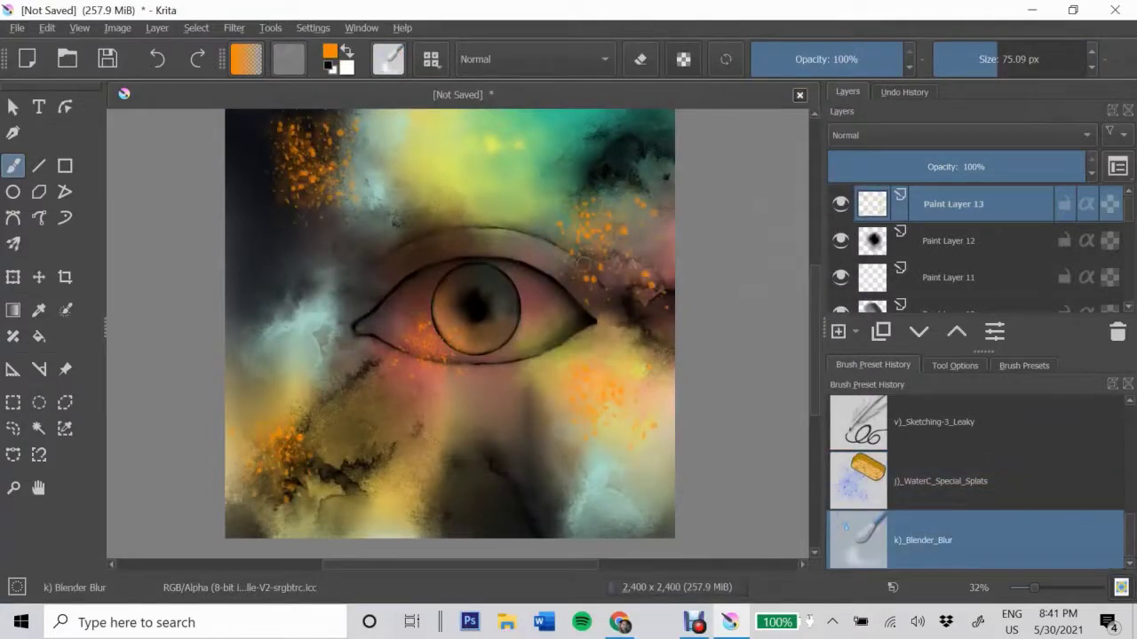
key(x)
key(Insert)
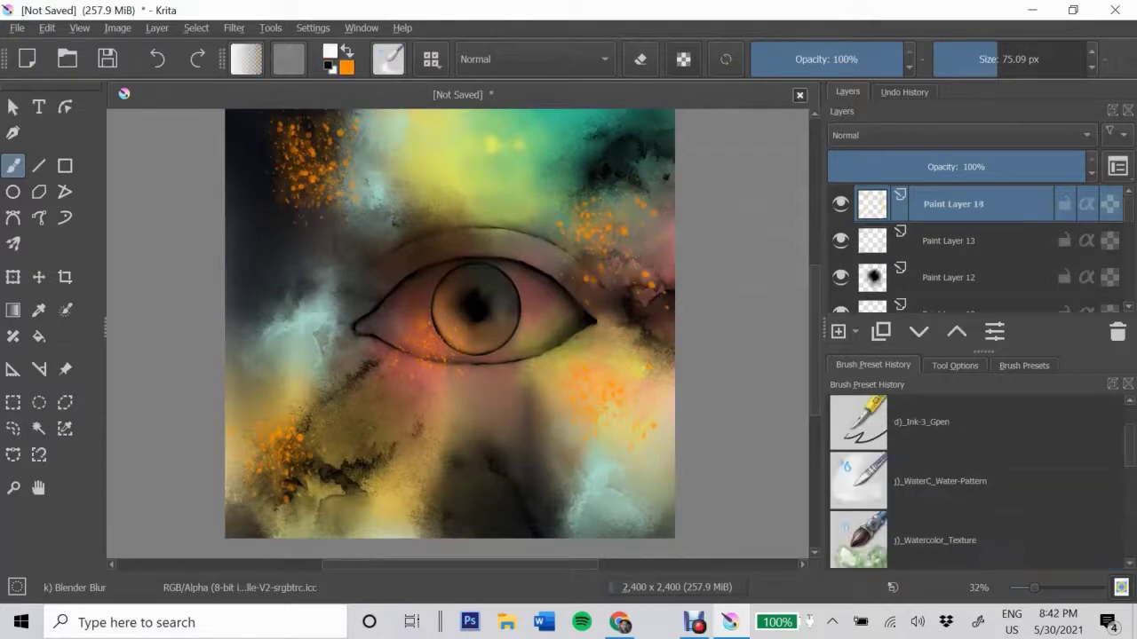
- Draw white highlight strokes with Ink-3 Gpen in the inner corner and along the iris
click(362, 325)
drag(394, 309, 388, 326)
drag(524, 282, 559, 331)
drag(444, 293, 442, 321)
drag(471, 271, 499, 282)
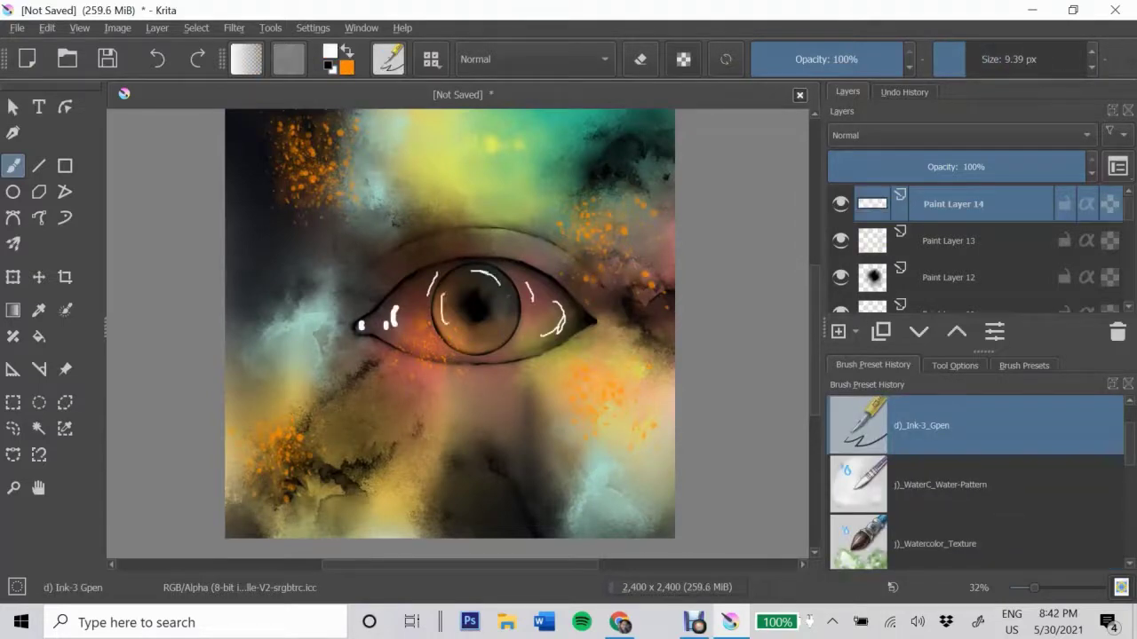
key(slash)
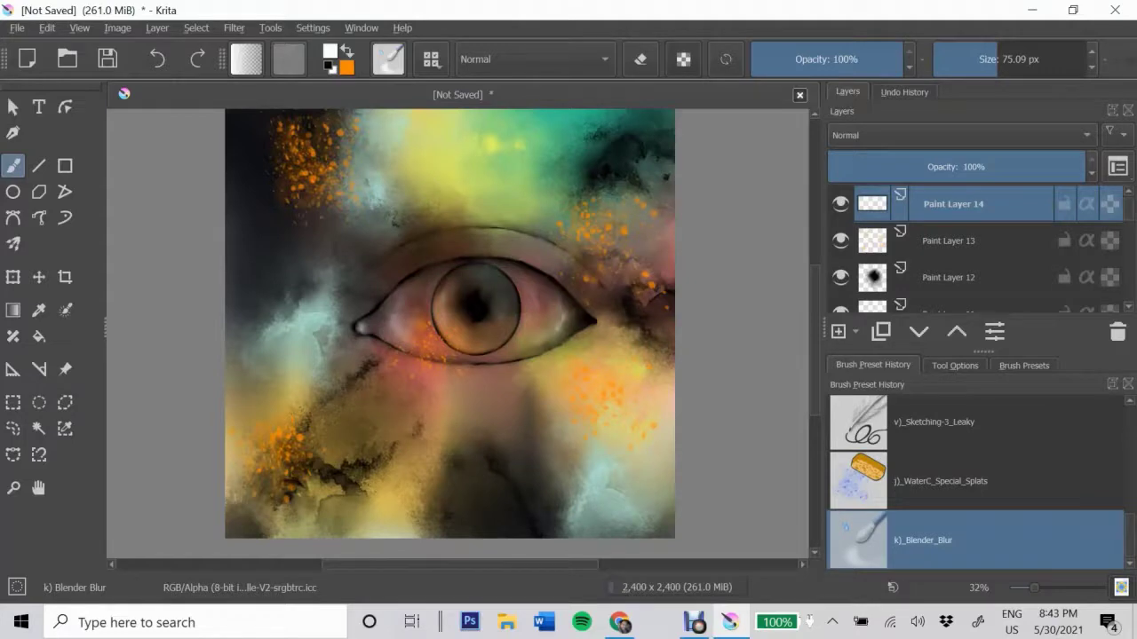
- Add a new layer and draw red marks over the iris
key(Insert)
key(slash)
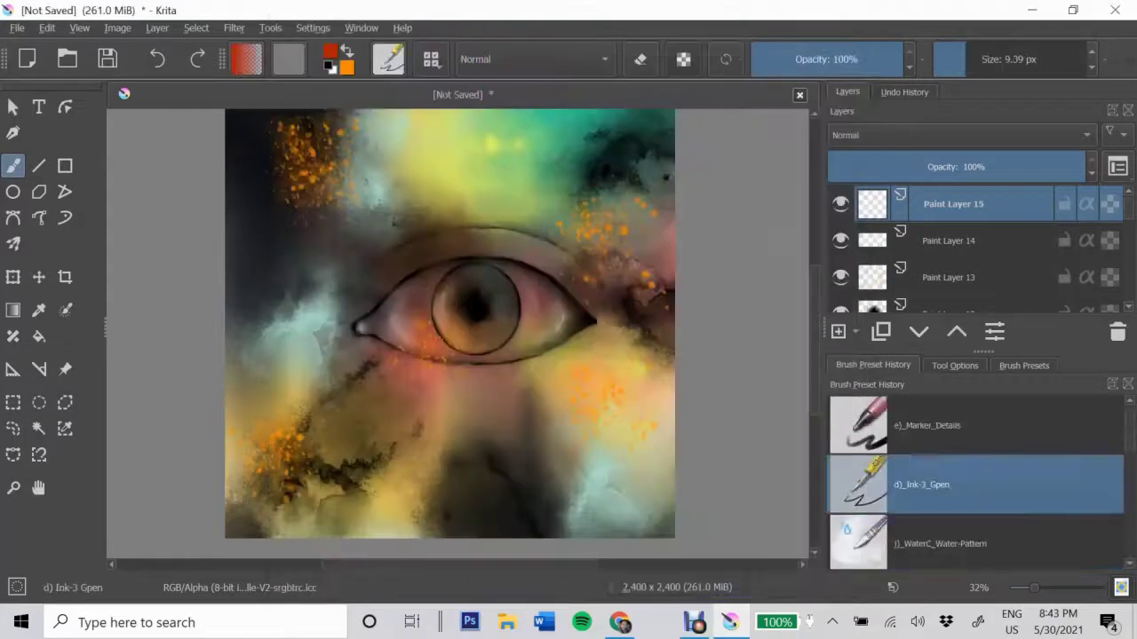
drag(449, 279, 460, 293)
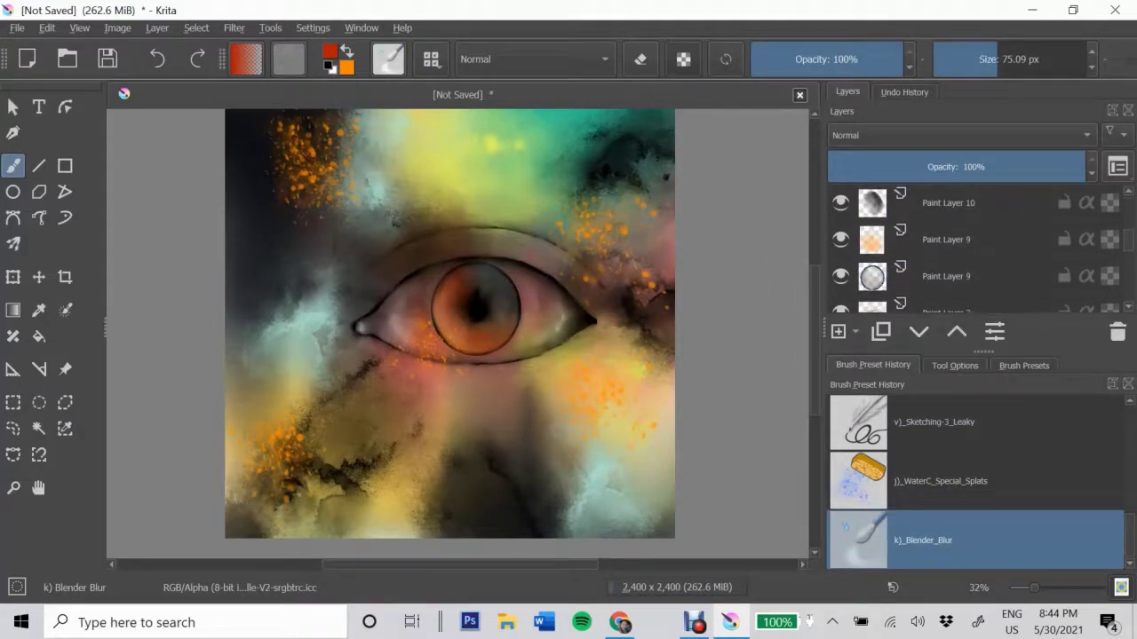
- Blend the iris shading and area left of it on Paint Layer 8, then return to Paint Layer 15
click(512, 266)
mouse_move(515, 271)
mouse_down()
mouse_move(510, 351)
mouse_move(456, 261)
mouse_up()
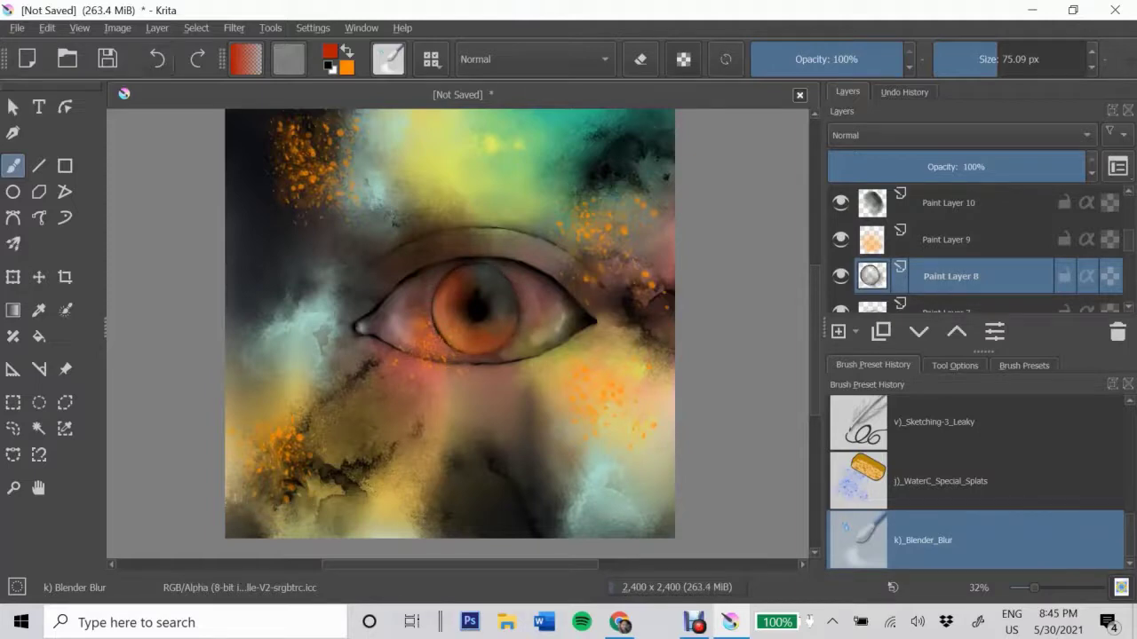
drag(431, 342, 427, 301)
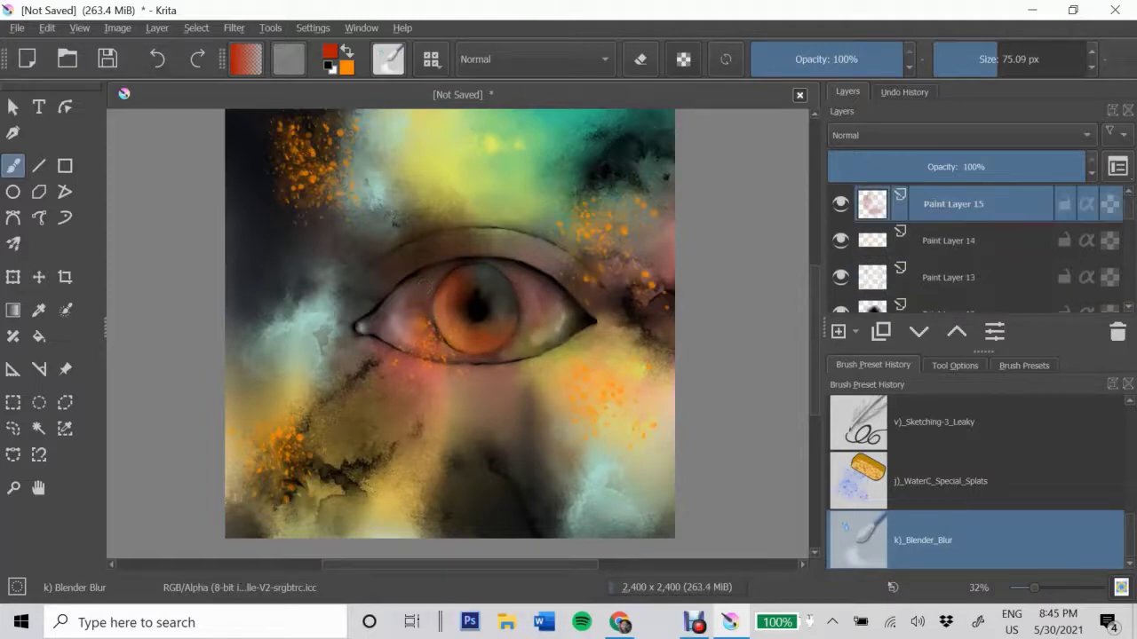
click(1024, 365)
click(1029, 450)
- Try a 1000 px texture spray brush for red dots, then undo the stroke
drag(1030, 58, 1086, 59)
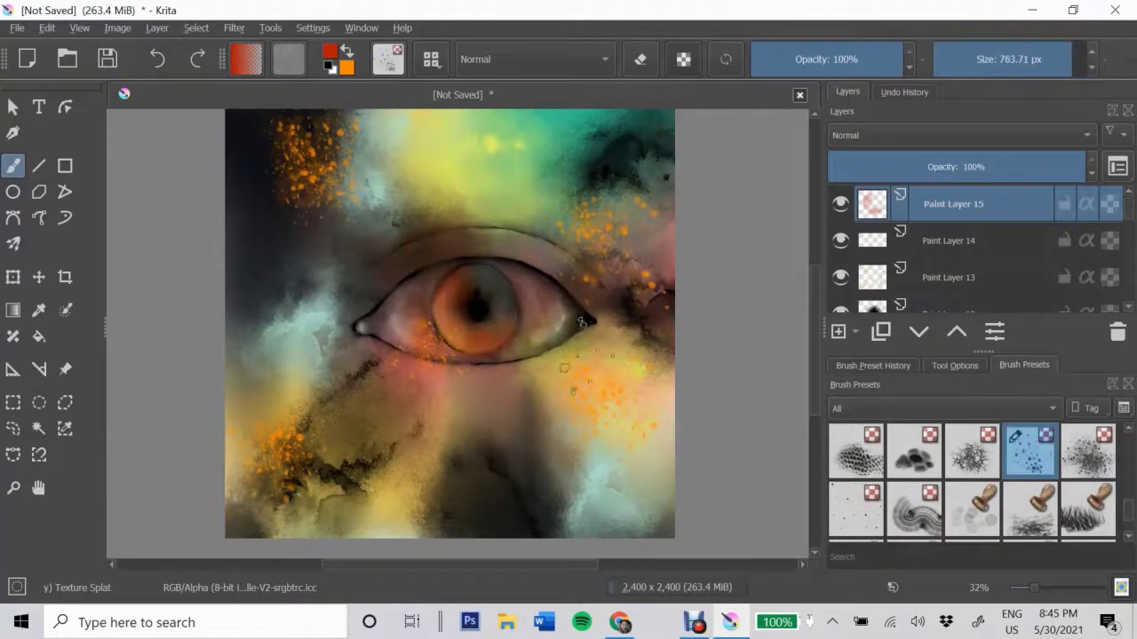
scroll(973, 484, down, 2)
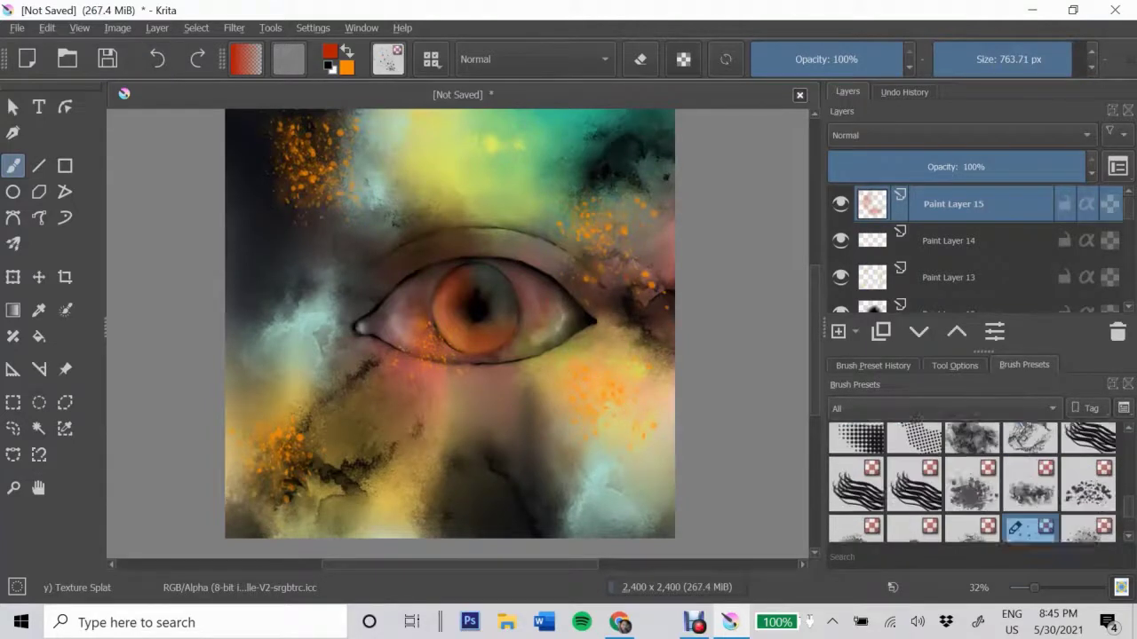
click(1088, 488)
drag(1021, 58, 1090, 58)
drag(498, 337, 533, 373)
key(ctrl+z)
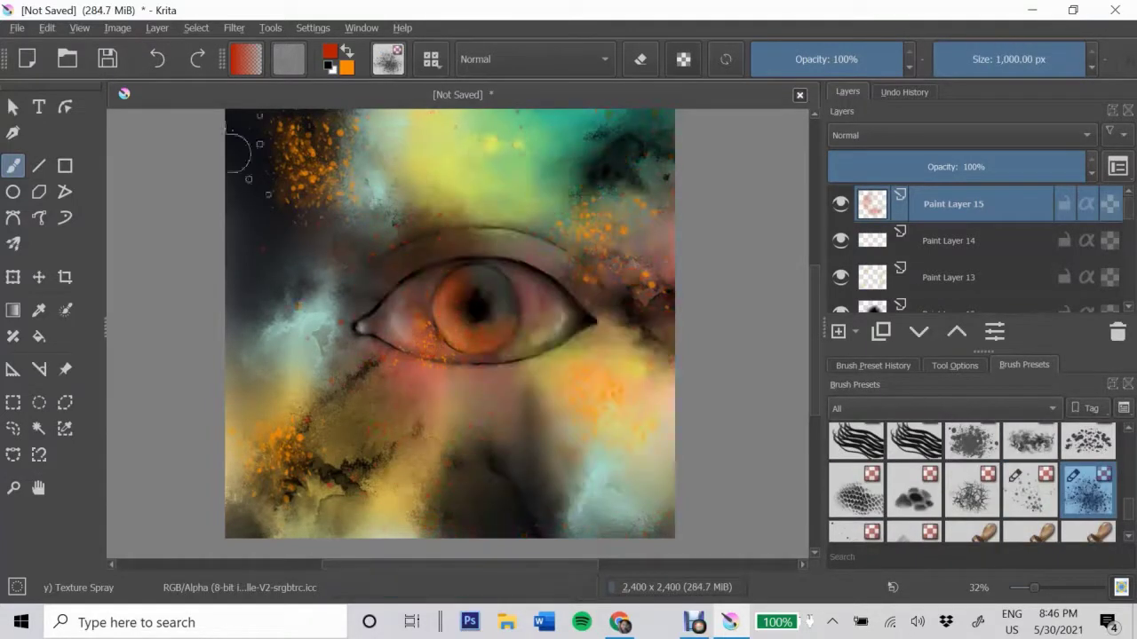
- On a new layer, splatter red WaterC Special Splats across the left-centre and below the eye
scroll(973, 484, up, 5)
click(914, 511)
key(Insert)
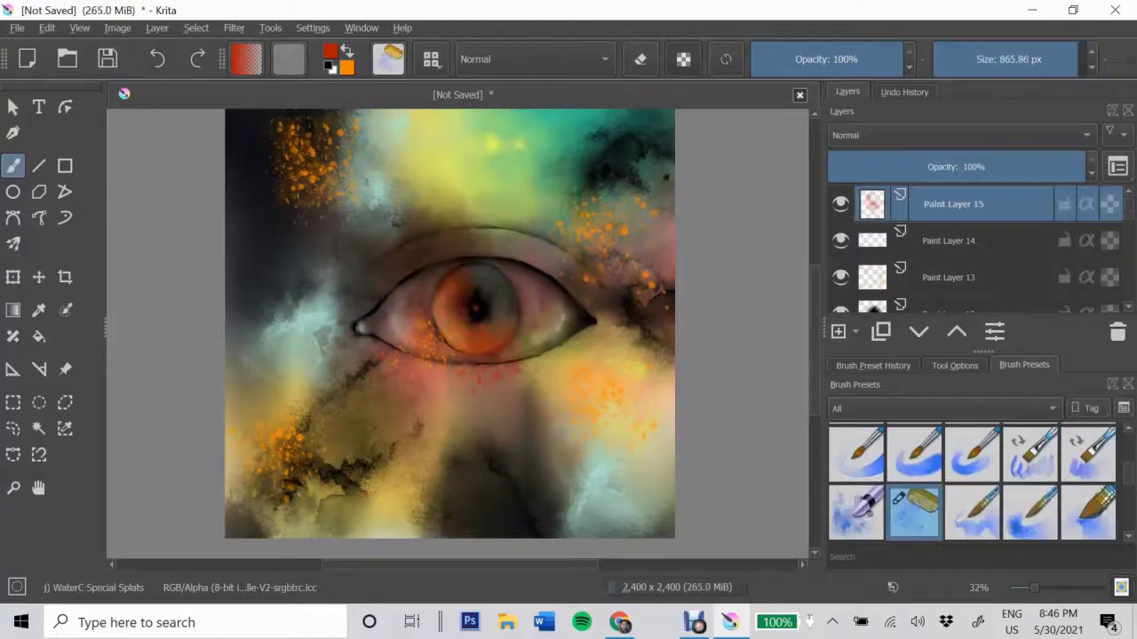
drag(470, 382, 284, 373)
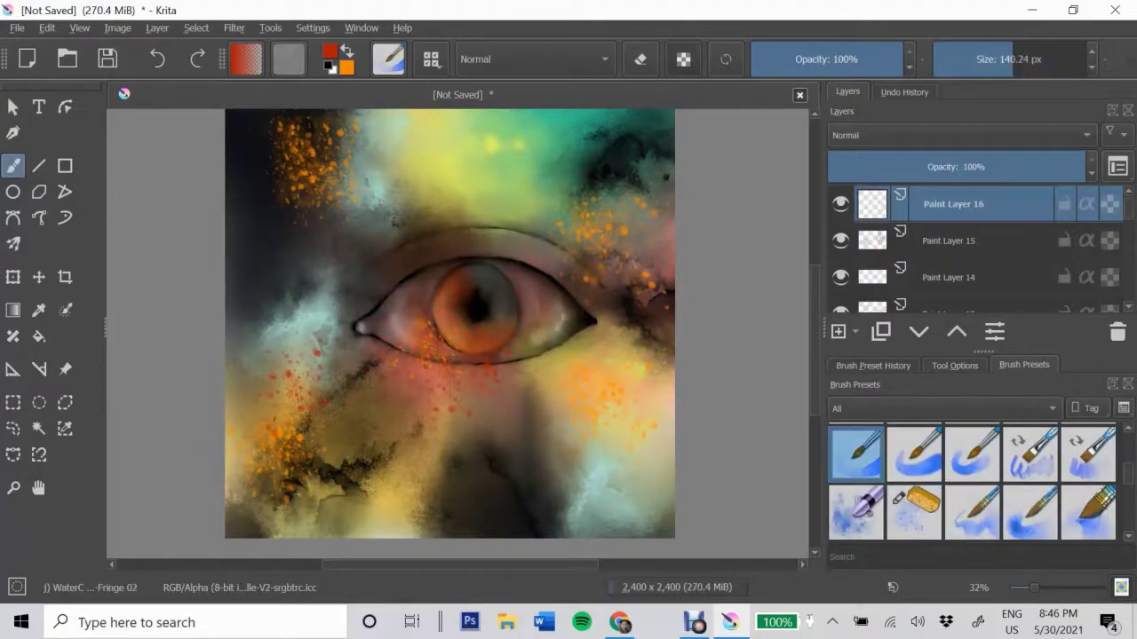
click(451, 404)
- Smear the red blob larger with Wet Smear and soften it with the Water-Pattern eraser
scroll(972, 484, up, 2)
click(856, 475)
drag(444, 404, 497, 399)
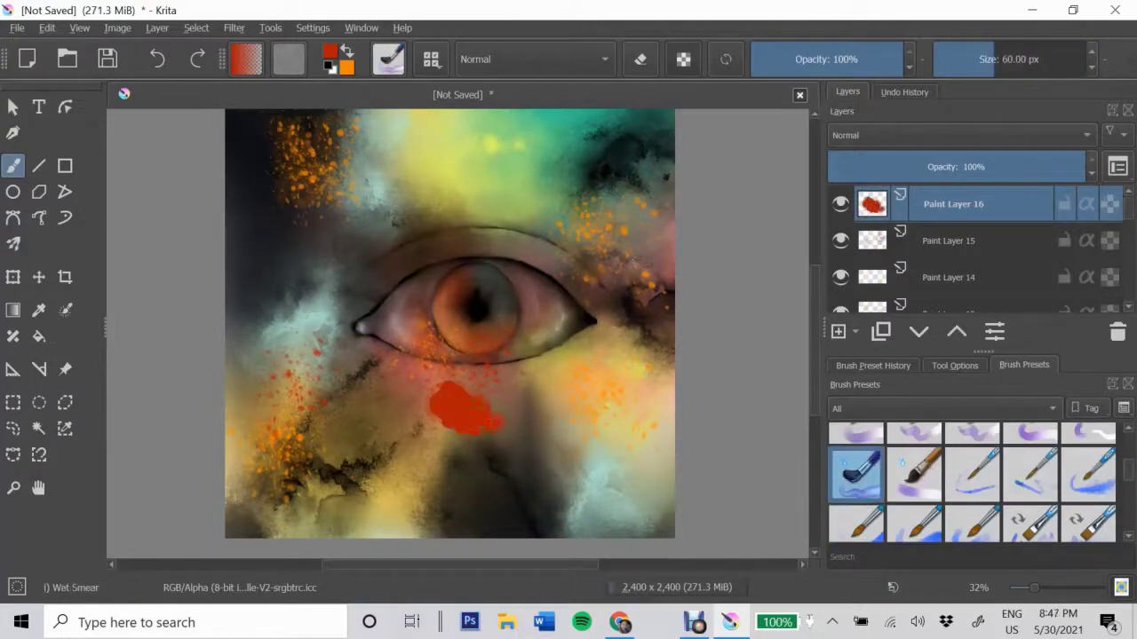
scroll(972, 484, down, 3)
click(855, 452)
drag(420, 401, 484, 395)
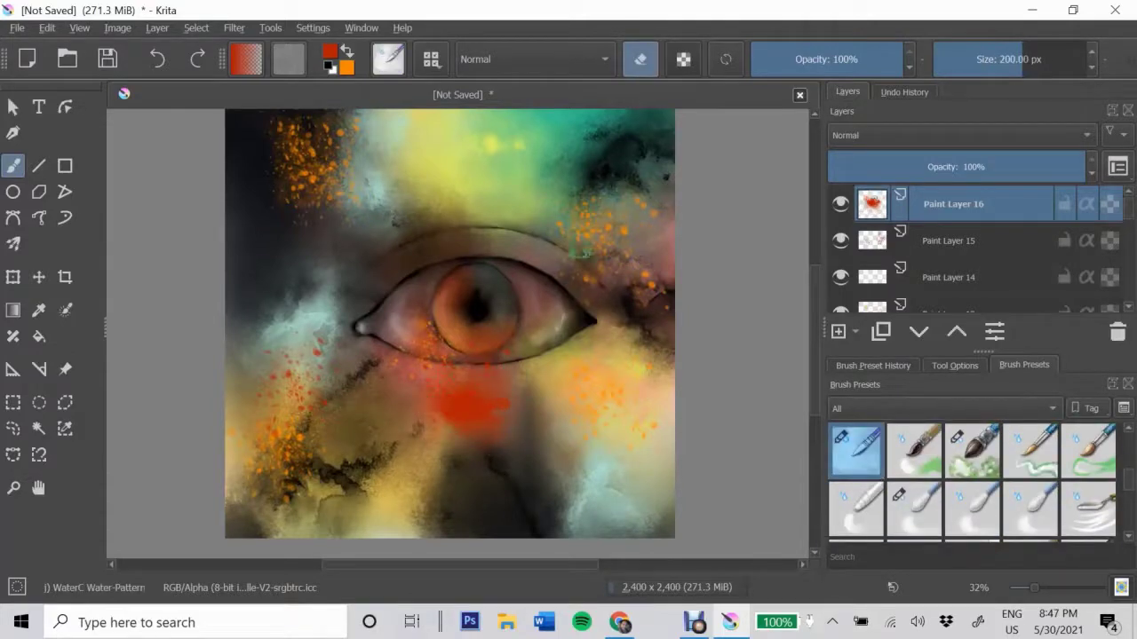
- Draw small black ink marks on the red patch with the fine ink pen
scroll(973, 484, down, 3)
click(914, 470)
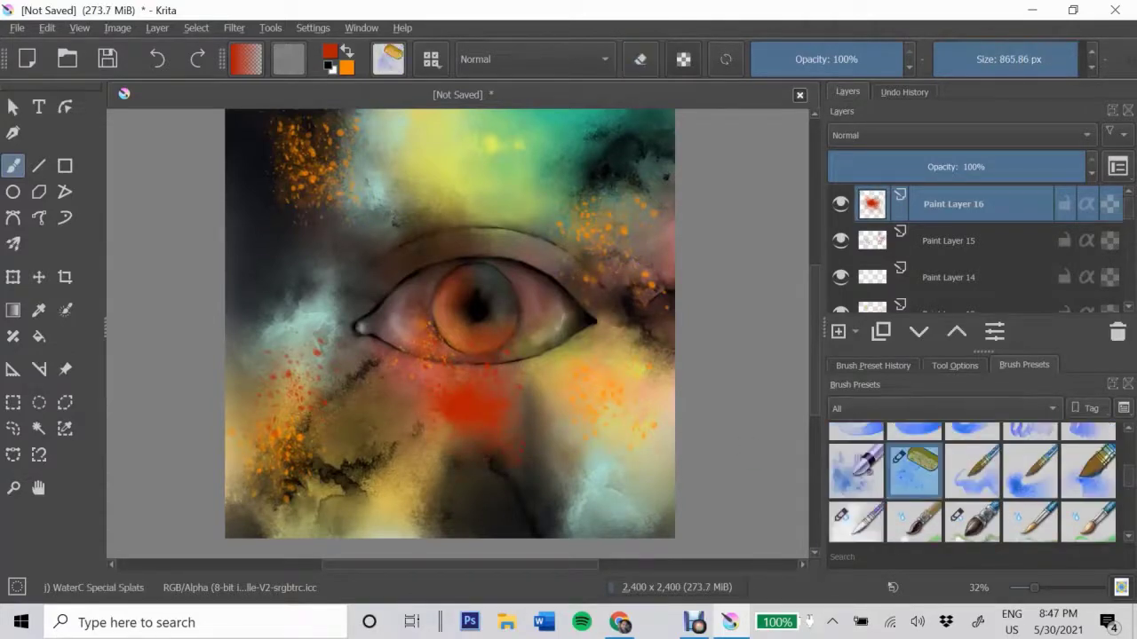
scroll(972, 484, down, 5)
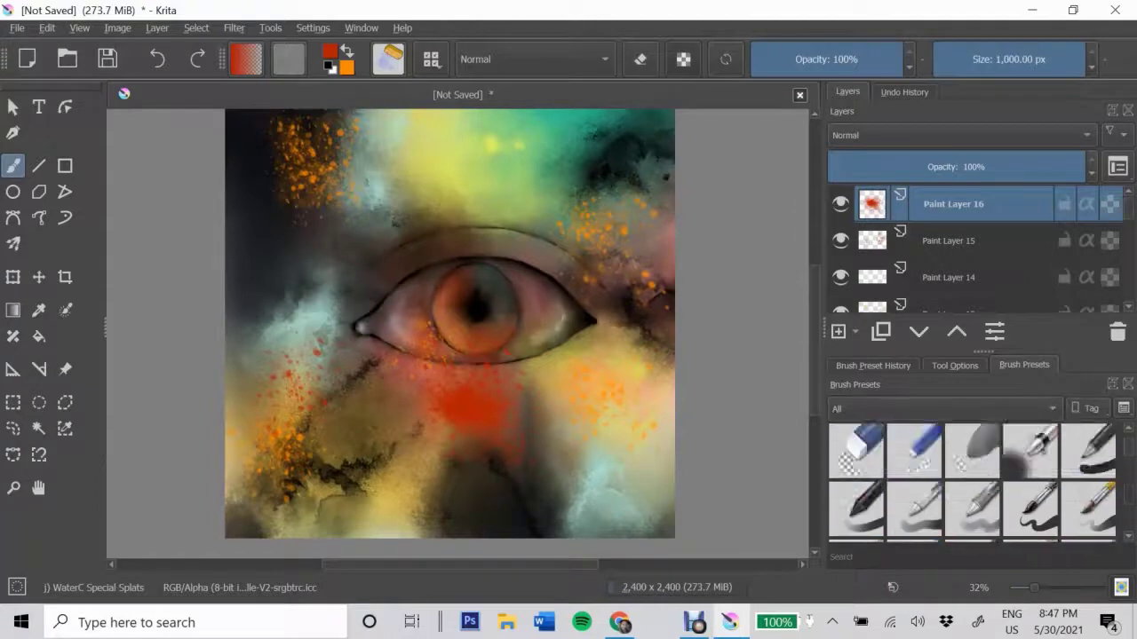
click(1089, 511)
key(d)
drag(488, 403, 500, 399)
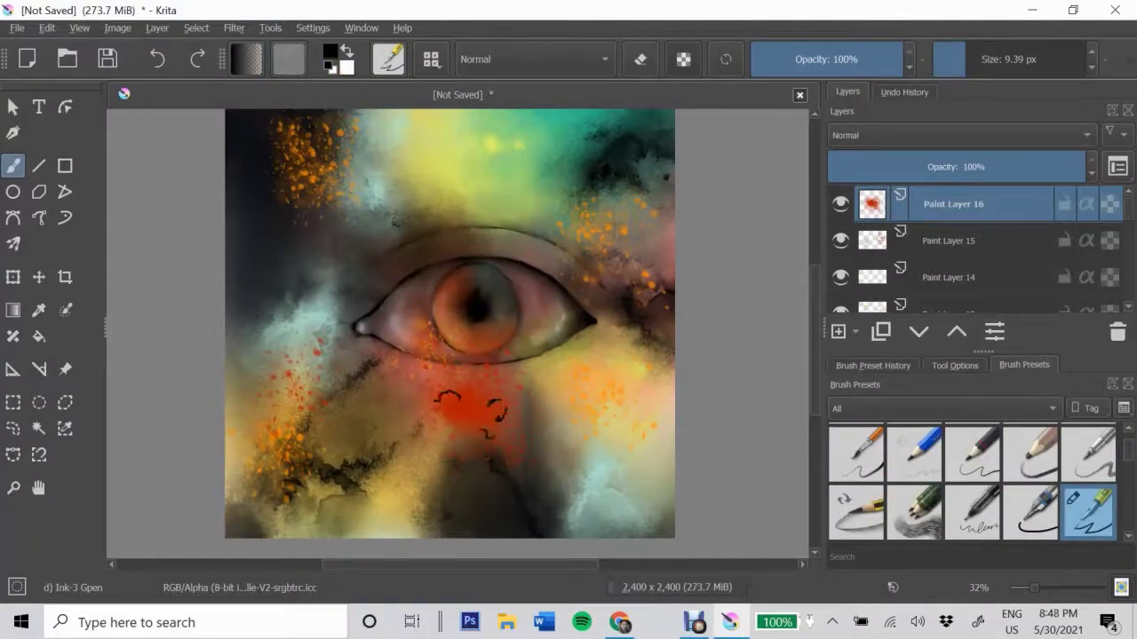
scroll(973, 484, up, 4)
click(914, 513)
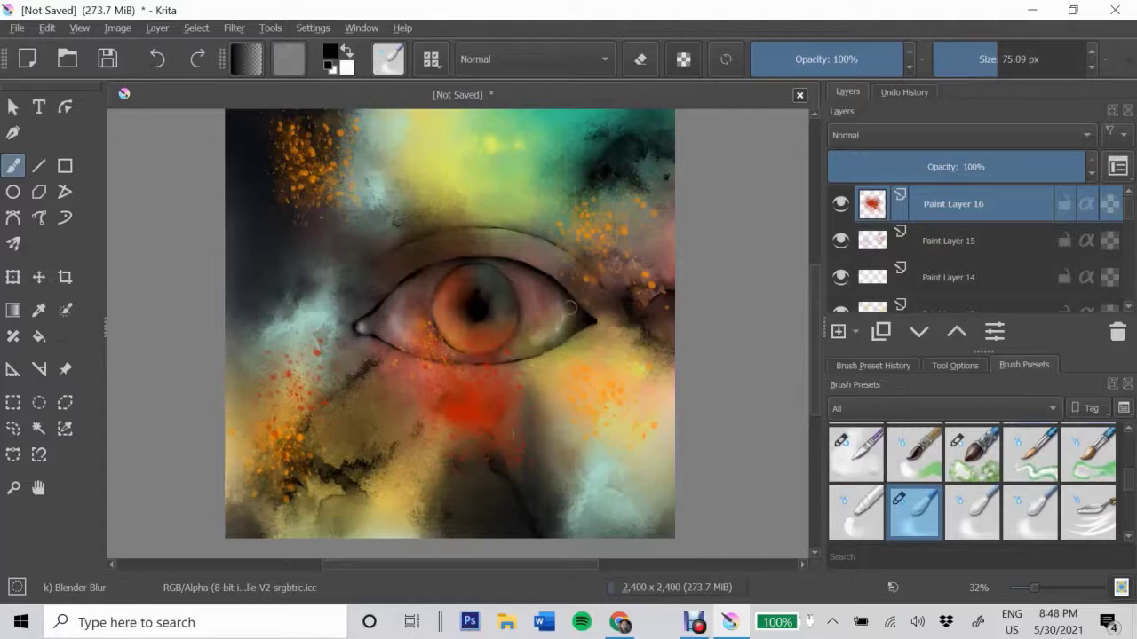
- Blend away white marks on a new top layer, then blend the remaining mark on Paint Layer 16
key(Insert)
key(slash)
key(x)
key(slash)
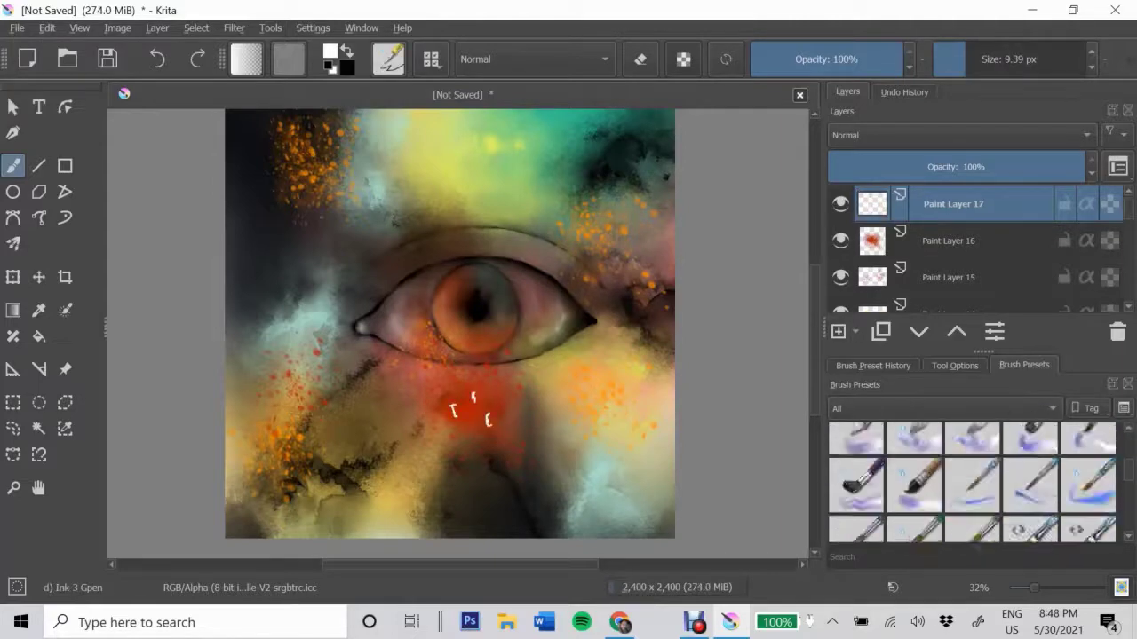
drag(450, 405, 488, 424)
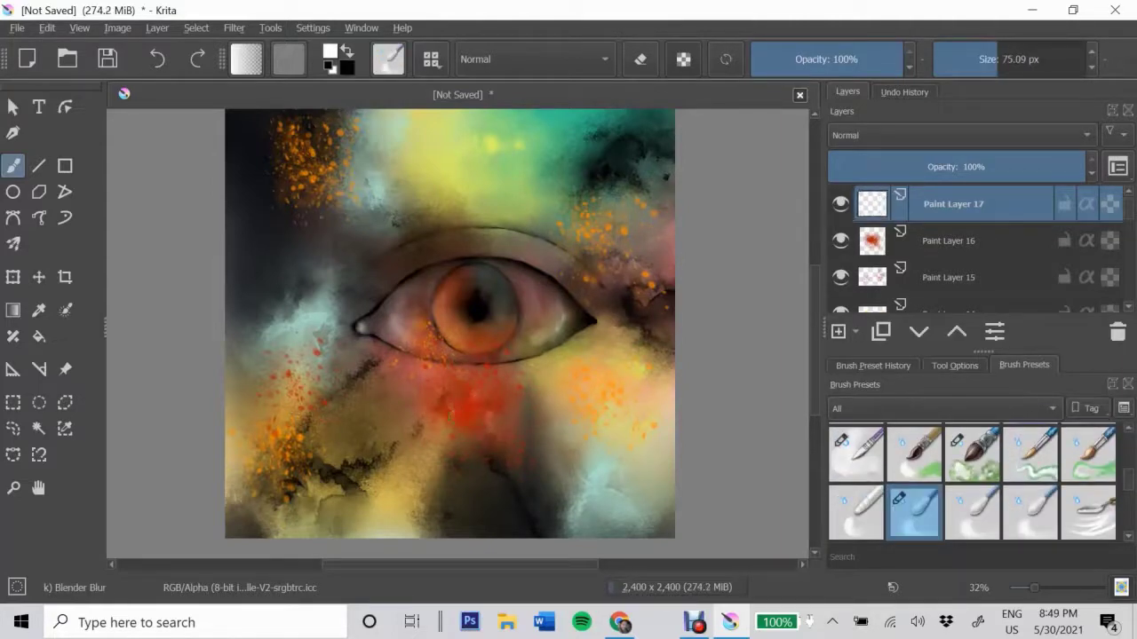
key(Page_Down)
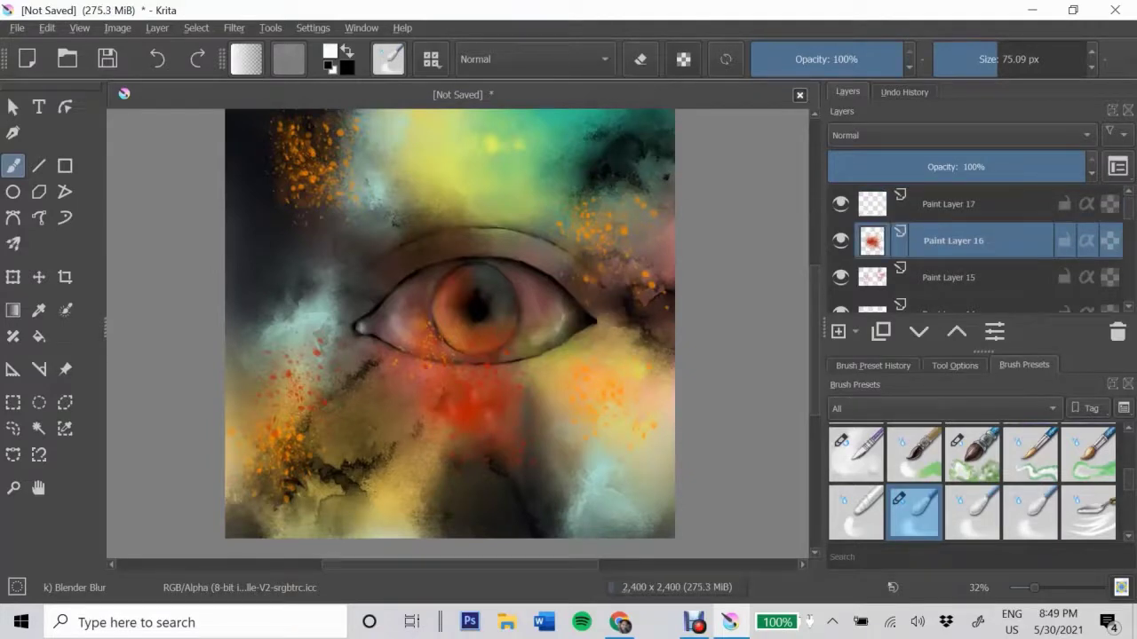
key(slash)
key(slash)
drag(478, 339, 494, 346)
- On a new layer above Paint Layer 16, paint an iris highlight and blend the teal blob beside the eye
key(Insert)
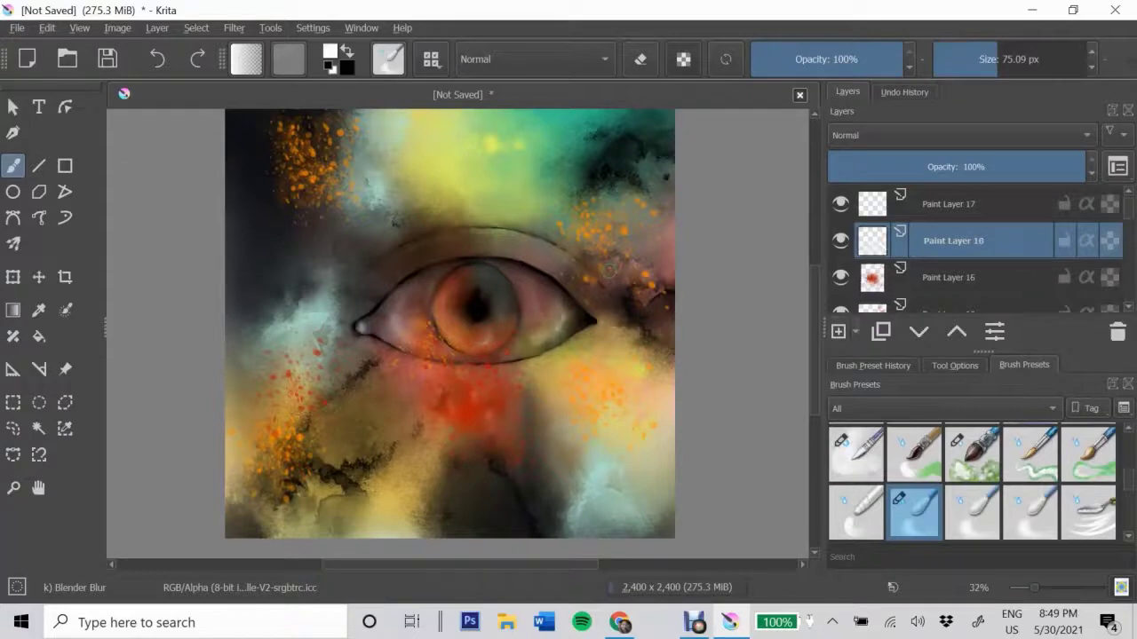
mouse_move(469, 293)
mouse_down()
mouse_move(510, 287)
mouse_move(466, 289)
mouse_move(480, 306)
mouse_move(498, 284)
mouse_move(538, 277)
mouse_move(513, 322)
mouse_up()
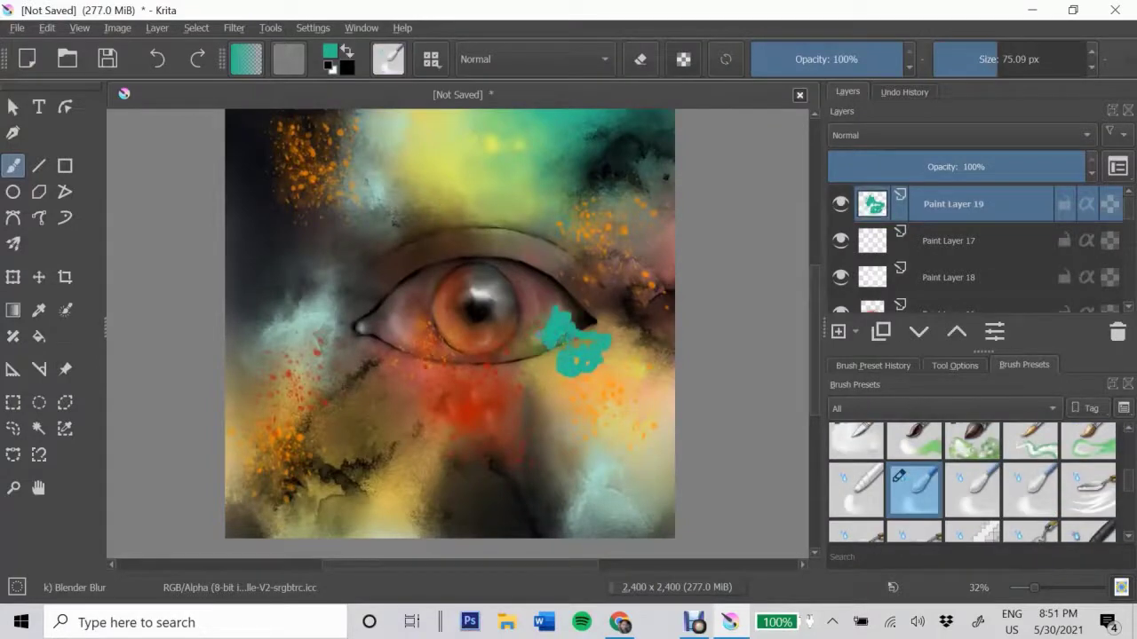
mouse_move(572, 315)
mouse_down()
mouse_move(595, 328)
mouse_move(560, 377)
mouse_move(555, 364)
mouse_up()
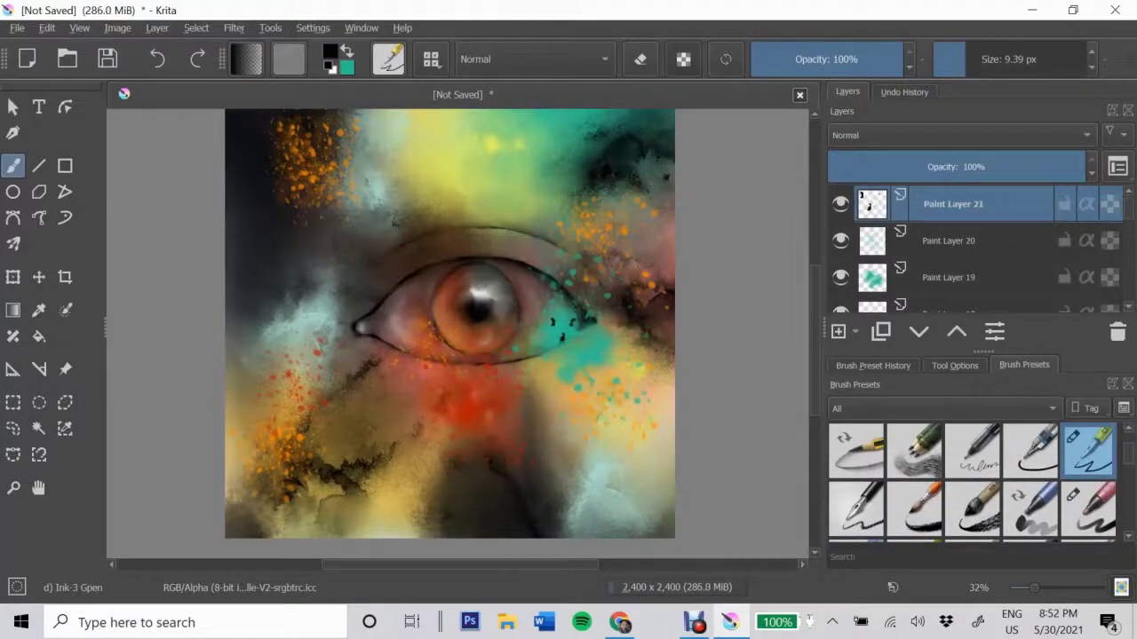
- Draw small black ink marks right of the iris and soften them with Blender Blur
drag(540, 327, 597, 371)
drag(579, 375, 562, 384)
scroll(971, 480, down, 2)
click(914, 513)
mouse_move(547, 316)
mouse_down()
mouse_move(564, 331)
mouse_move(558, 341)
mouse_move(607, 362)
mouse_move(586, 387)
mouse_up()
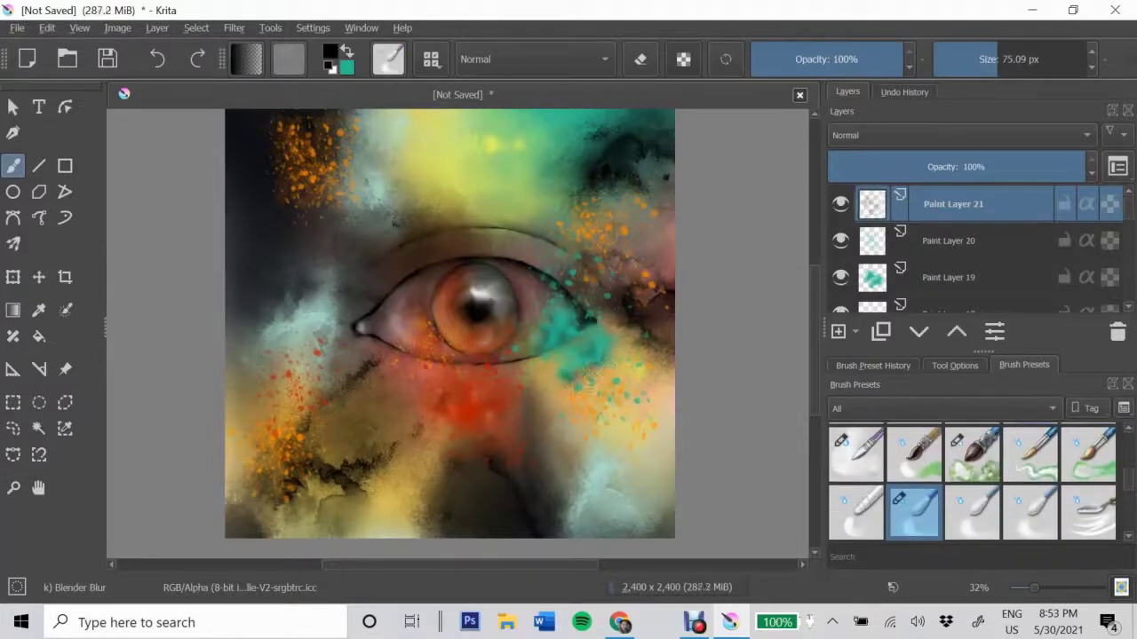
- Add a new paint layer with white as the colour and the blending brush selected
key(Insert)
key(d)
key(x)
scroll(972, 484, down, 3)
click(1088, 459)
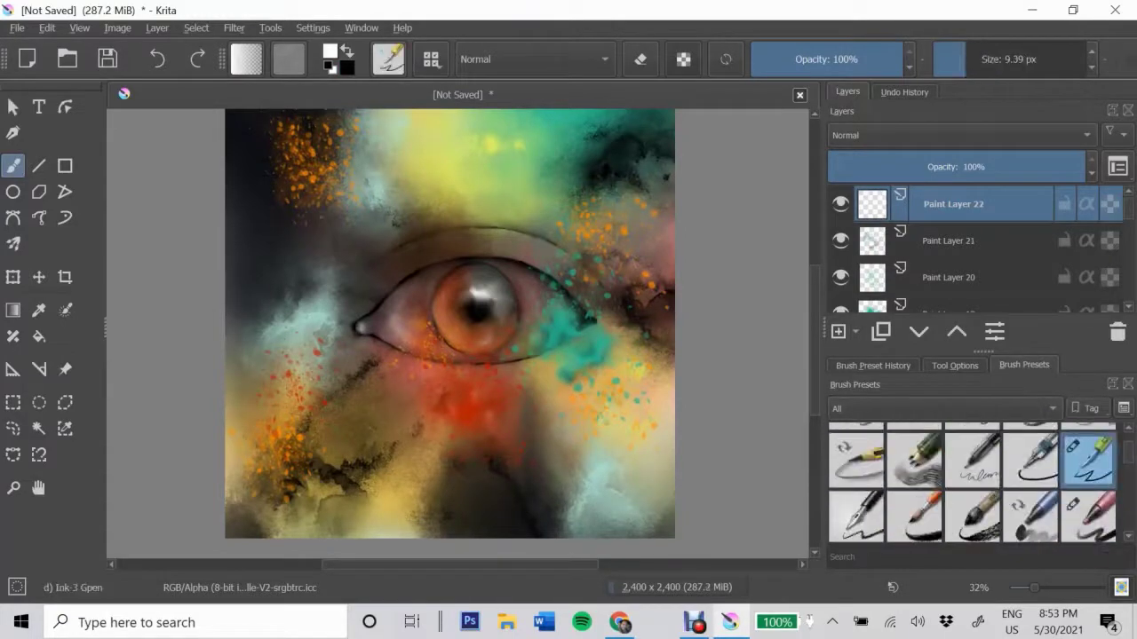
scroll(972, 484, down, 5)
click(913, 471)
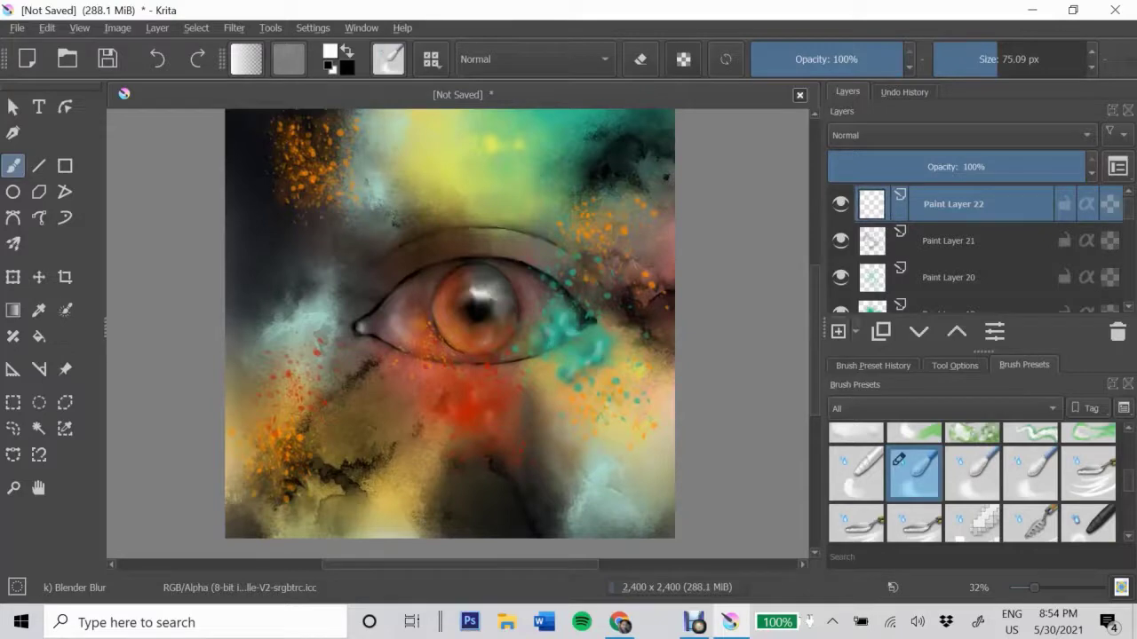
- Add a new layer and choose the Wet Paint brush with a teal colour
key(Insert)
scroll(972, 484, down, 2)
click(1030, 457)
click(330, 51)
click(779, 178)
- Paint a teal blotch left of the eye and soften its edges with a larger Blender Blur
key(Return)
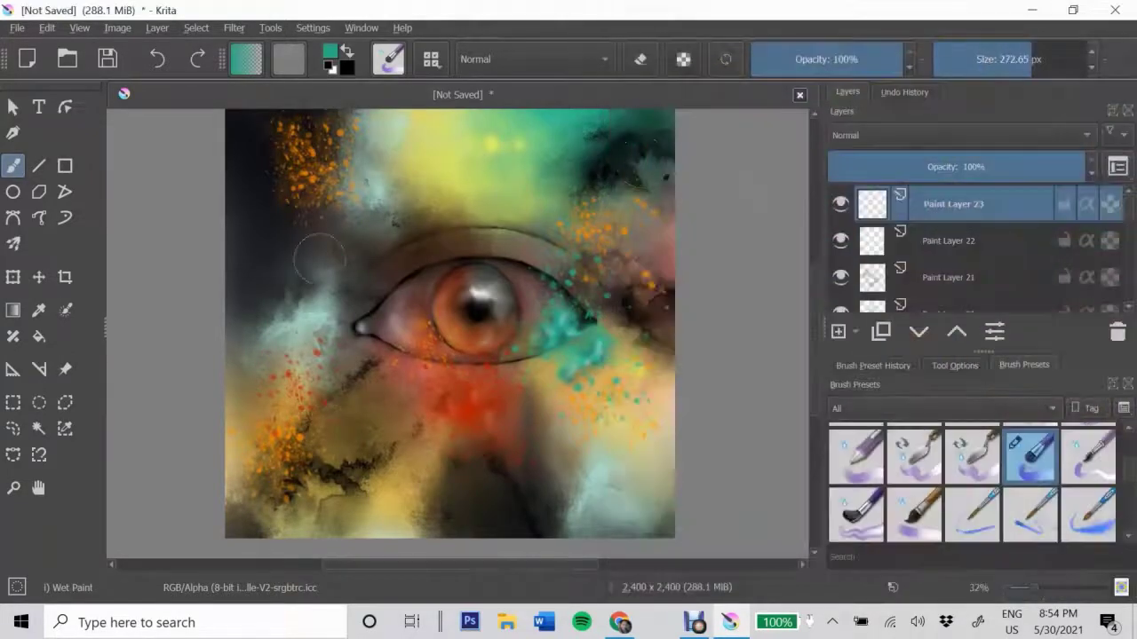
mouse_move(320, 257)
mouse_down()
mouse_move(317, 302)
mouse_move(355, 271)
mouse_move(289, 218)
mouse_move(270, 253)
mouse_move(289, 288)
mouse_up()
key(slash)
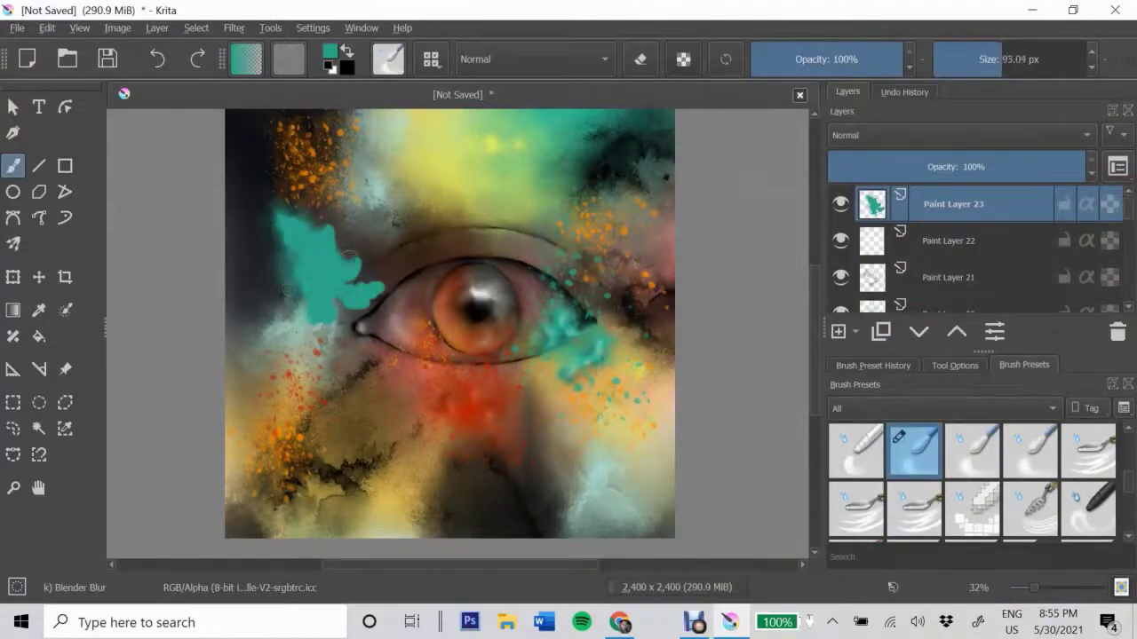
mouse_move(348, 256)
mouse_down()
mouse_move(289, 222)
mouse_move(266, 239)
mouse_move(384, 273)
mouse_up()
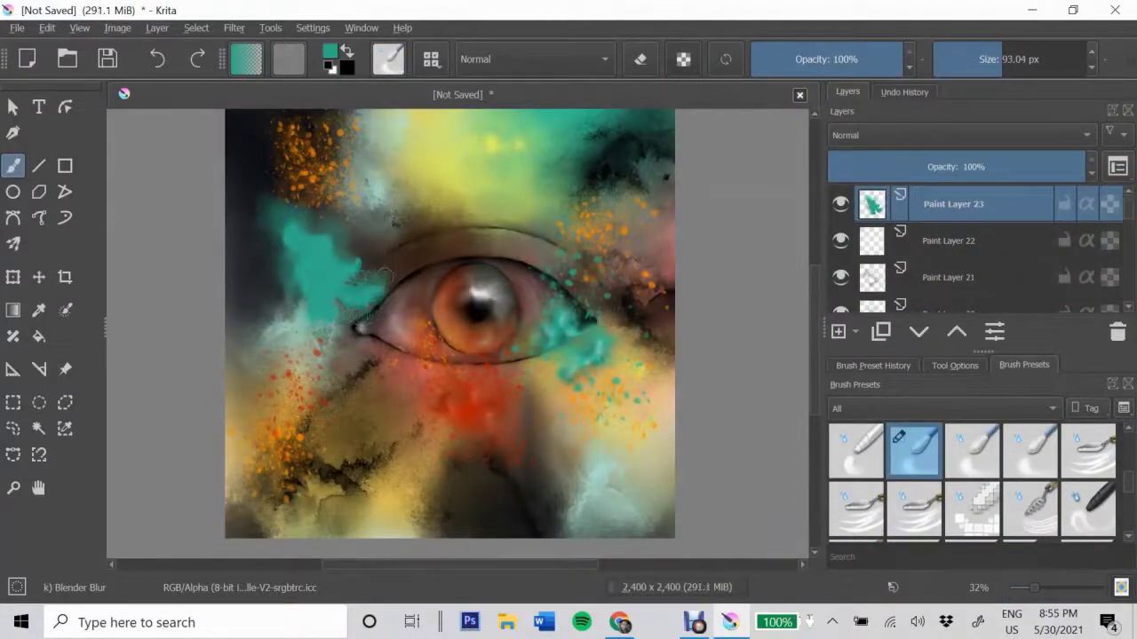
drag(240, 251, 259, 250)
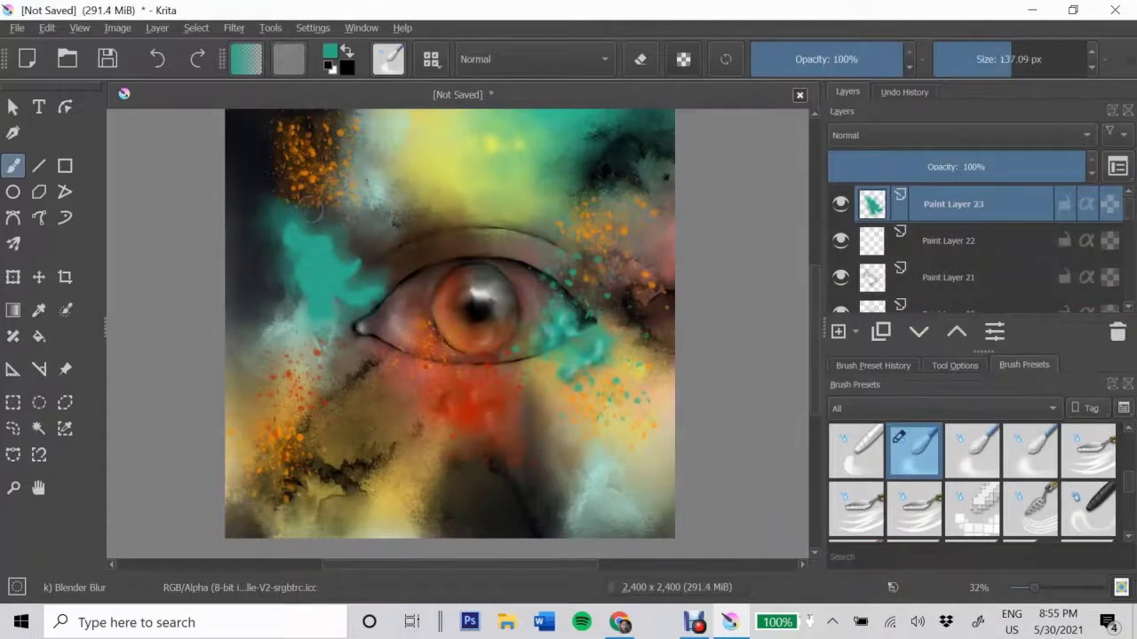
click(371, 271)
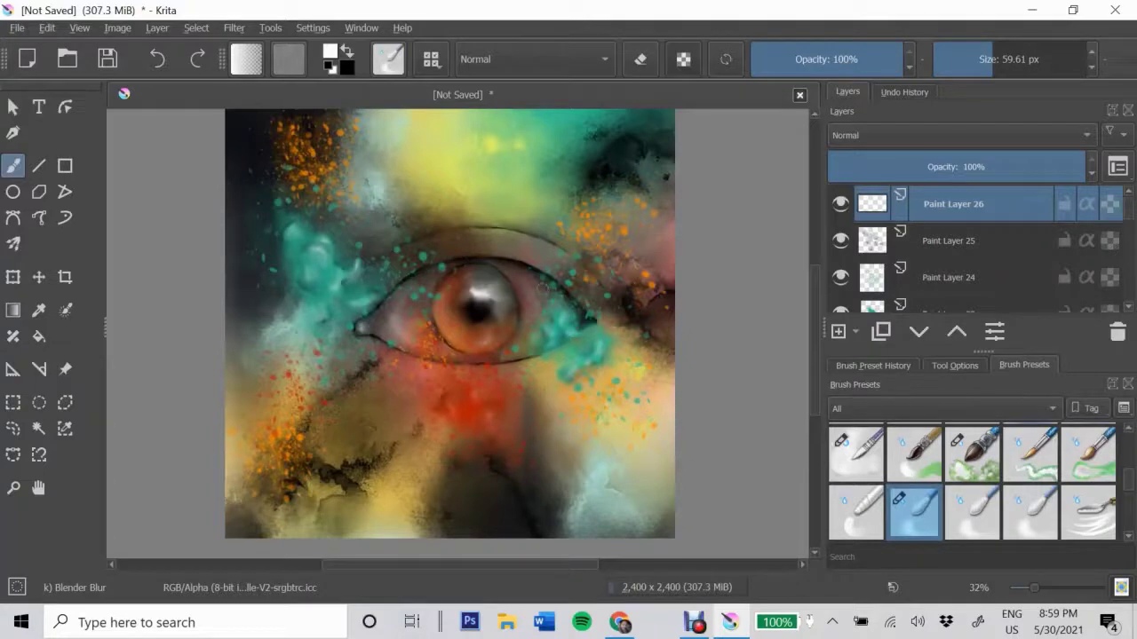
- Check the layers below, including Paint Layer 6, then return to the top Paint Layer 27
key(Page_Down)
key(Page_Down)
key(Page_Down)
key(Page_Down)
key(Page_Down)
key(Page_Down)
key(Page_Down)
key(Page_Down)
key(Page_Down)
key(Page_Down)
key(Page_Down)
key(Page_Down)
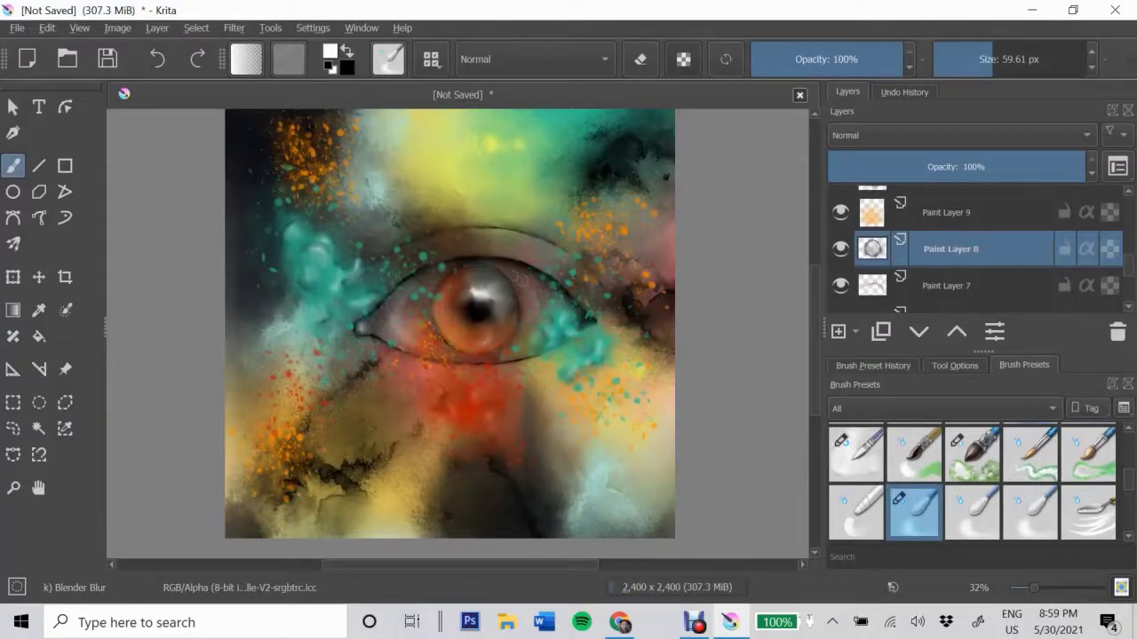
key(Page_Up)
key(Page_Up)
key(Page_Up)
key(Page_Up)
key(Page_Up)
key(Page_Up)
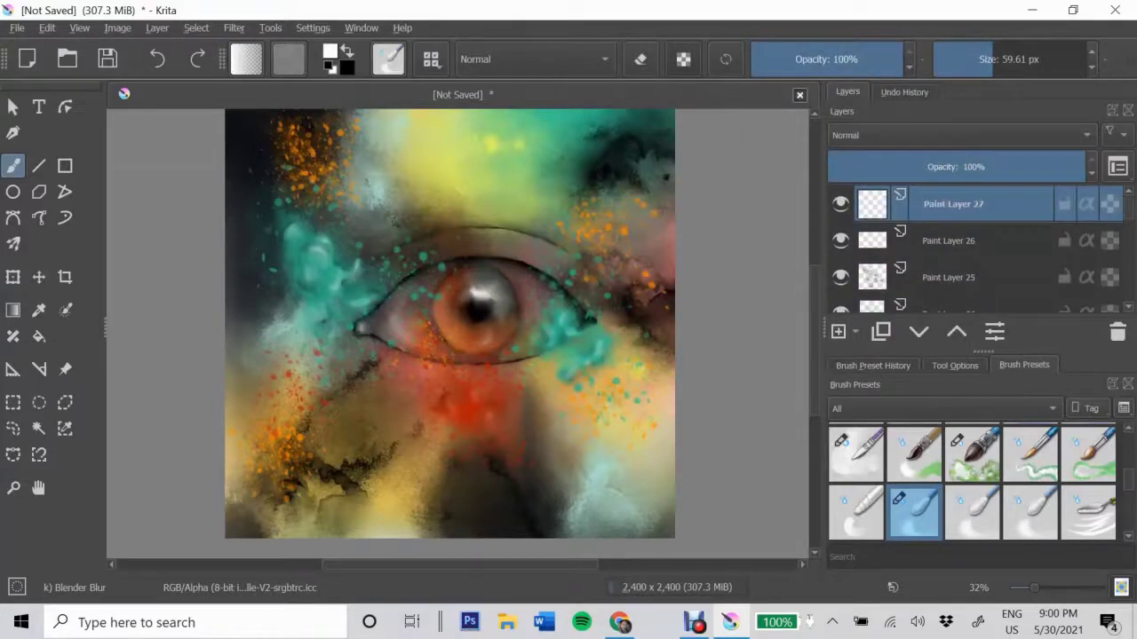
key(Page_Down)
key(Page_Down)
key(Page_Down)
key(Page_Down)
key(Page_Down)
key(Page_Down)
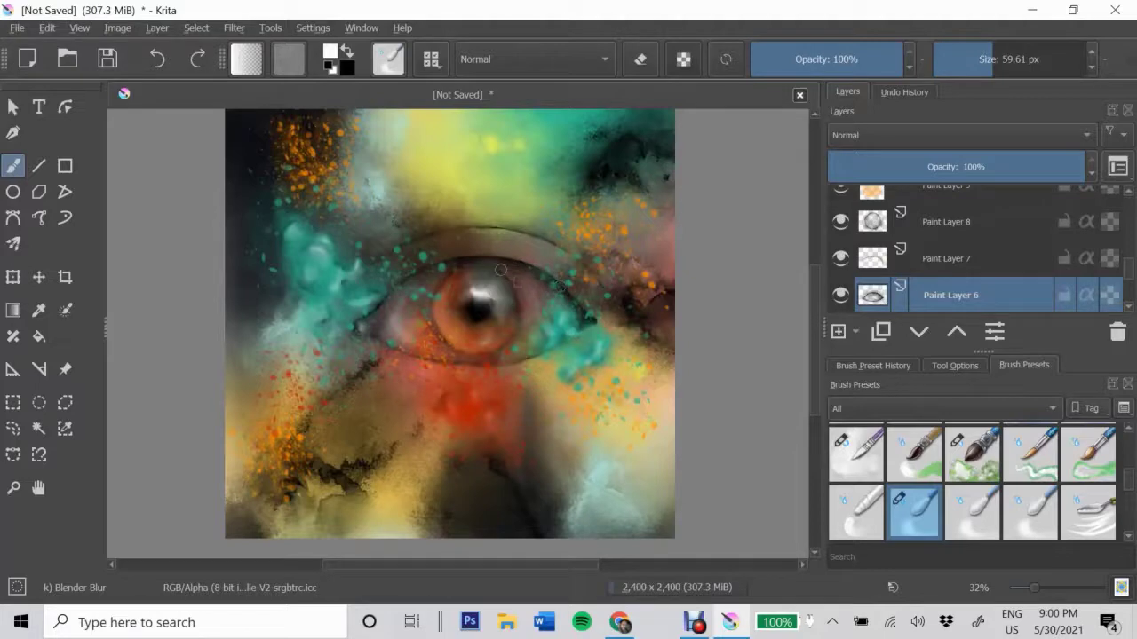
key(Page_Up)
key(Page_Up)
key(Page_Up)
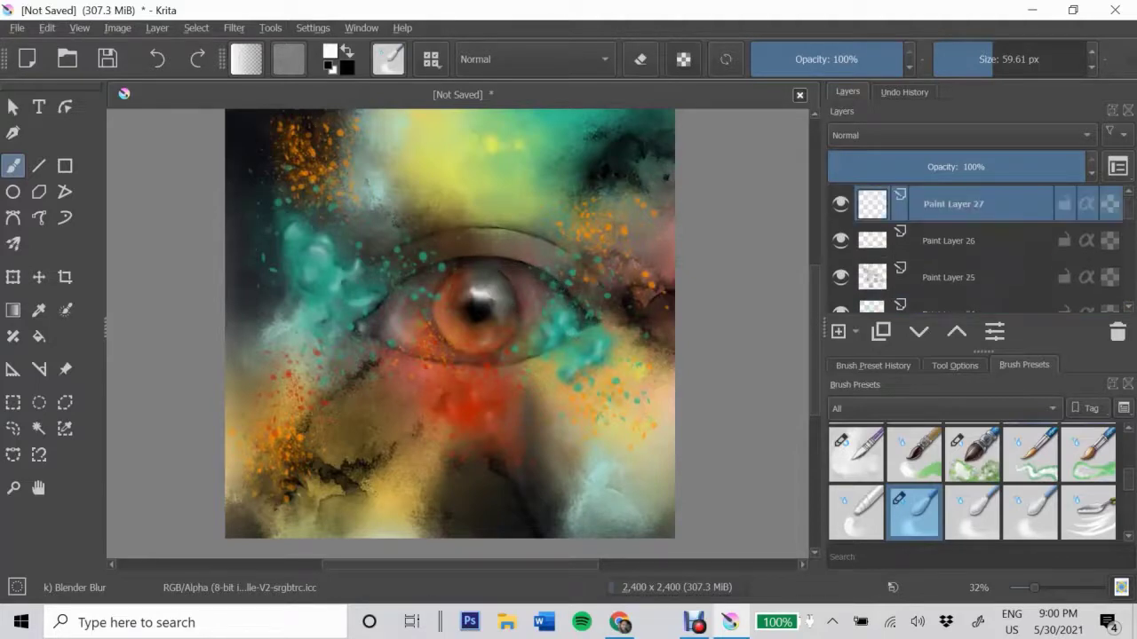
scroll(972, 484, down, 2)
scroll(972, 484, down, 2)
scroll(972, 484, down, 2)
- Paint red Wet Paint blotches above the eye and a red dab at the lower left
scroll(972, 484, down, 2)
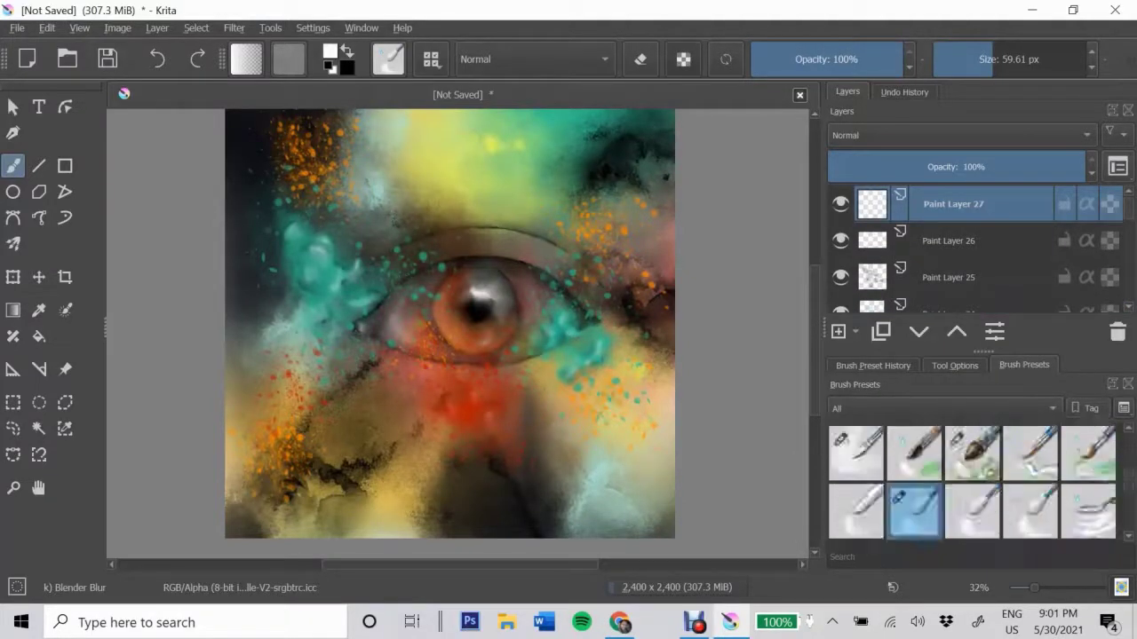
click(1030, 455)
click(330, 52)
click(711, 589)
mouse_move(479, 240)
mouse_down()
mouse_move(515, 243)
mouse_move(546, 191)
mouse_move(599, 200)
mouse_up()
mouse_move(351, 462)
mouse_down()
mouse_move(378, 457)
mouse_move(409, 502)
mouse_up()
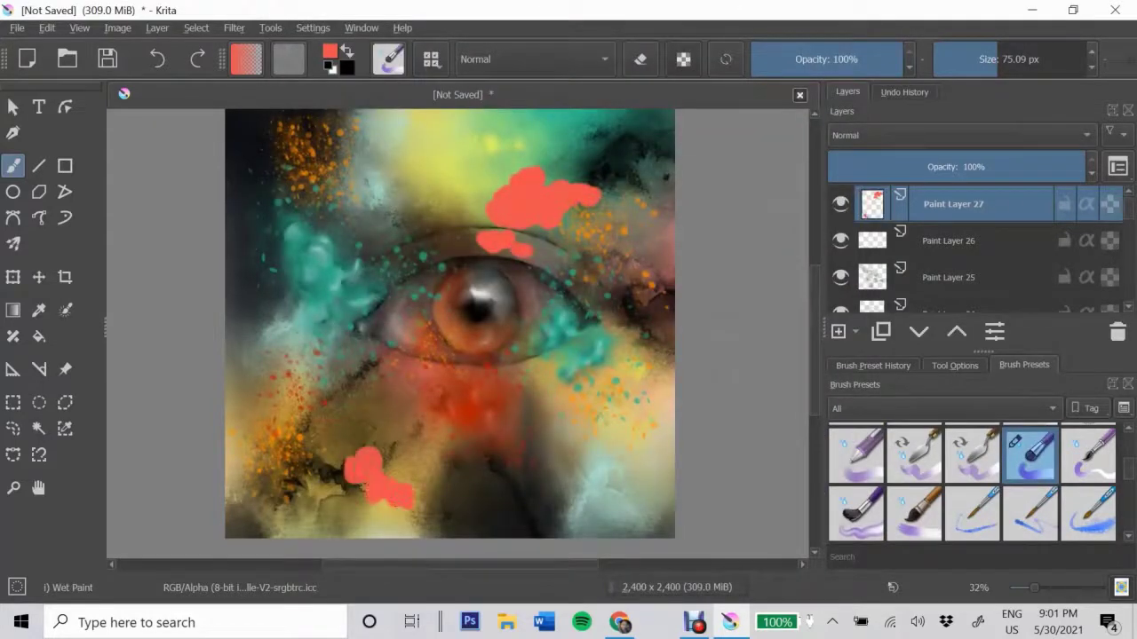
- Smudge the red blotches above the eye and lower left with a smaller Blender Blur
key(slash)
key(bracketleft)
mouse_move(559, 178)
mouse_down()
mouse_move(609, 197)
mouse_move(595, 213)
mouse_up()
drag(462, 231, 533, 266)
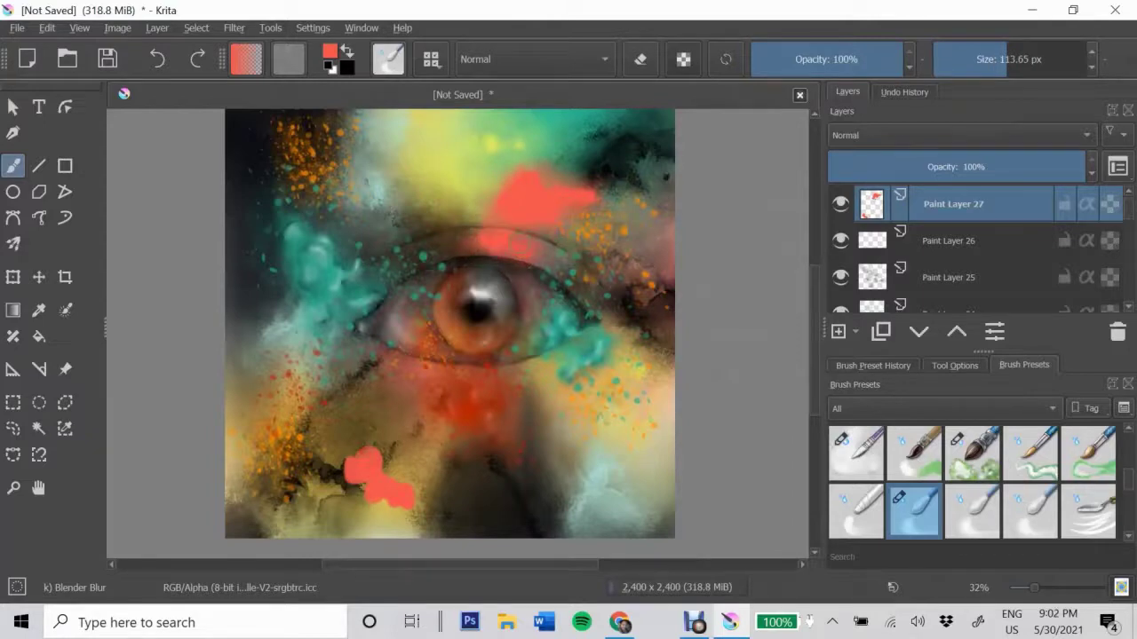
drag(351, 453, 408, 522)
scroll(972, 483, up, 1)
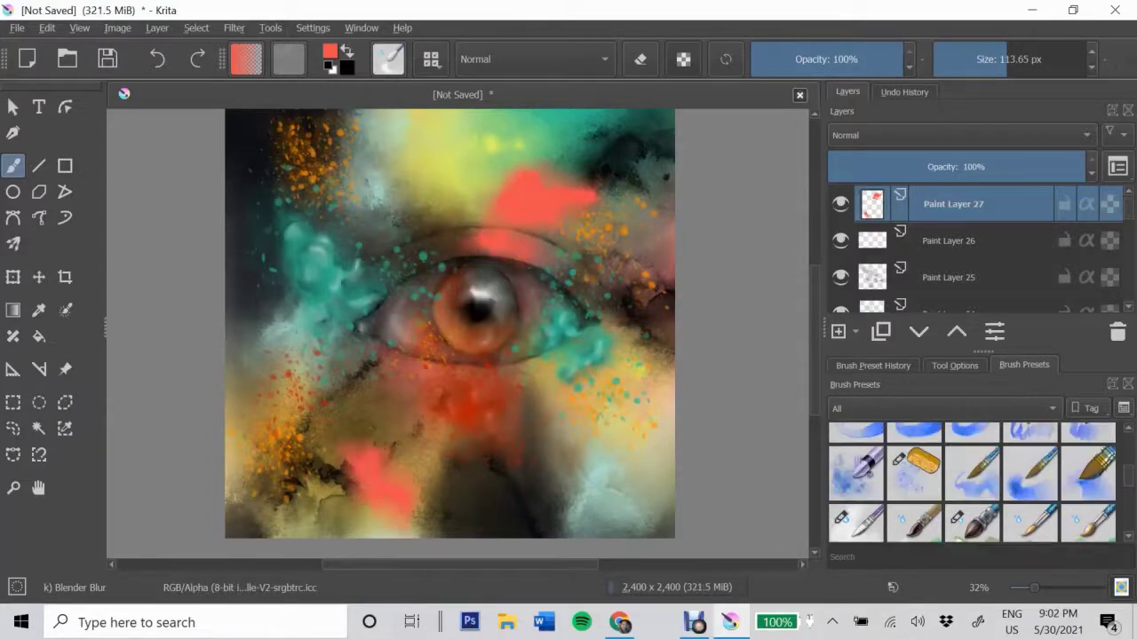
click(915, 472)
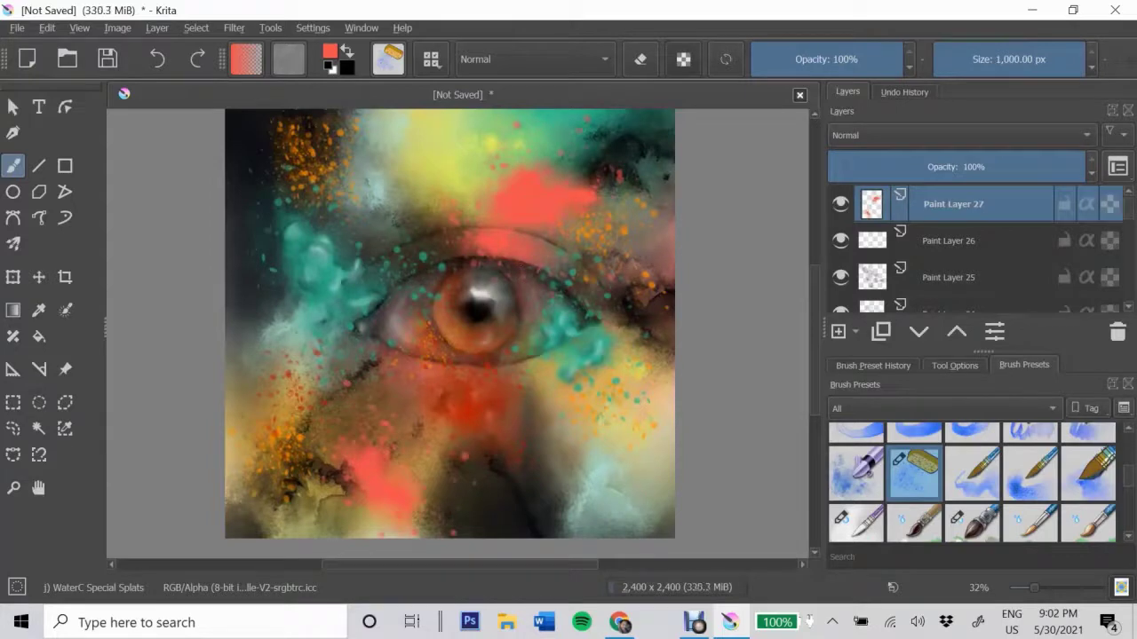
scroll(971, 482, down, 1)
click(913, 450)
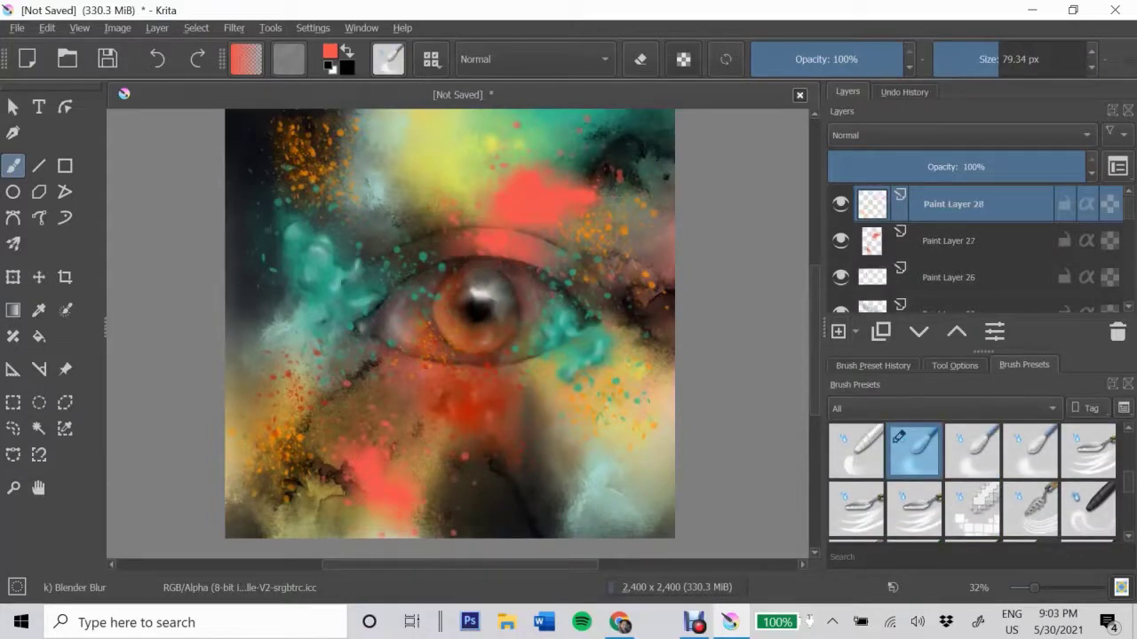
- On a new layer, draw black Ink-3 Gpen curls above the eye and in the lower-left red patch
key(Insert)
scroll(971, 482, down, 2)
click(1088, 450)
drag(504, 193, 586, 197)
drag(502, 206, 512, 218)
mouse_move(544, 211)
mouse_down()
mouse_move(552, 222)
mouse_move(506, 246)
mouse_up()
drag(476, 235, 481, 246)
drag(377, 477, 410, 502)
- Smudge the black ink curls into faint texture with Blender Blur
scroll(971, 483, up, 2)
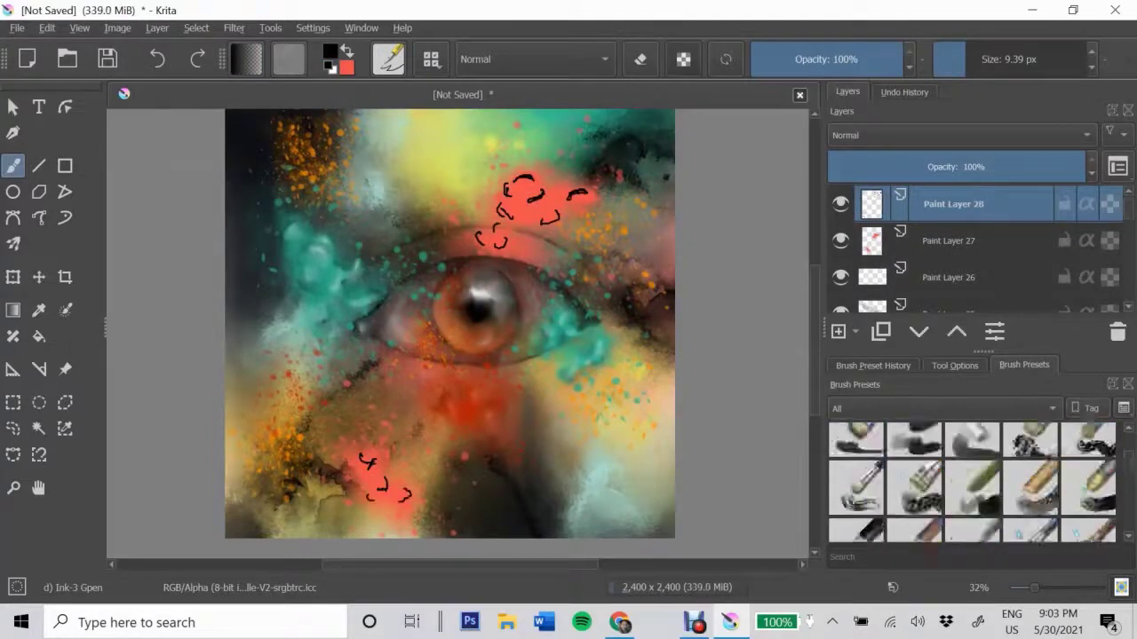
click(913, 510)
drag(360, 451, 416, 503)
mouse_move(513, 176)
mouse_down()
mouse_move(543, 202)
mouse_move(512, 196)
mouse_move(513, 222)
mouse_up()
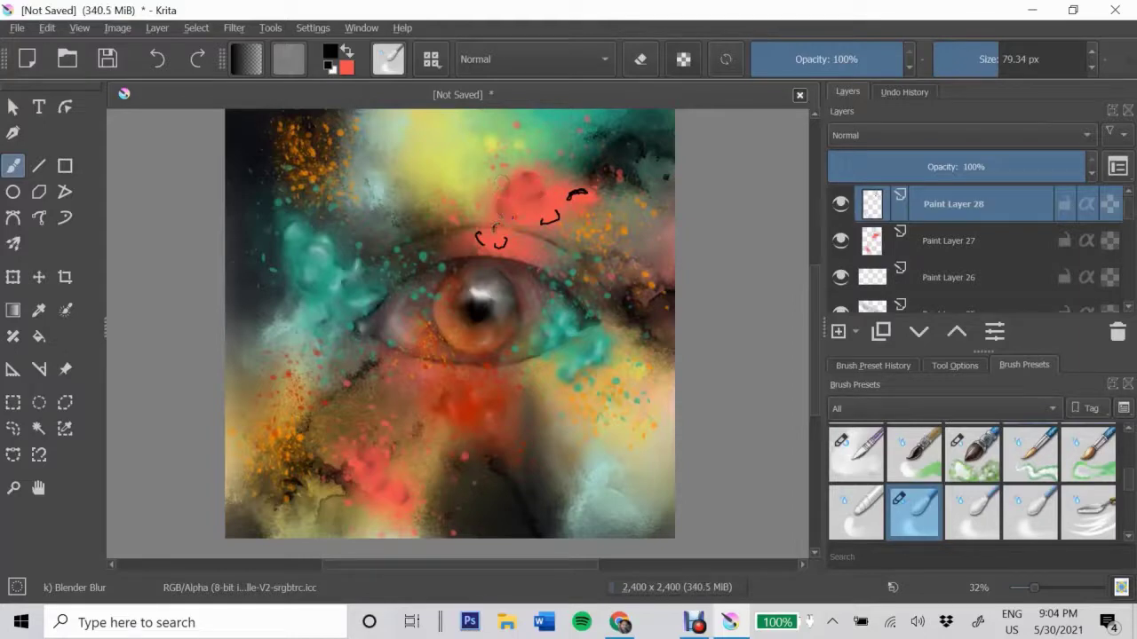
drag(570, 194, 587, 199)
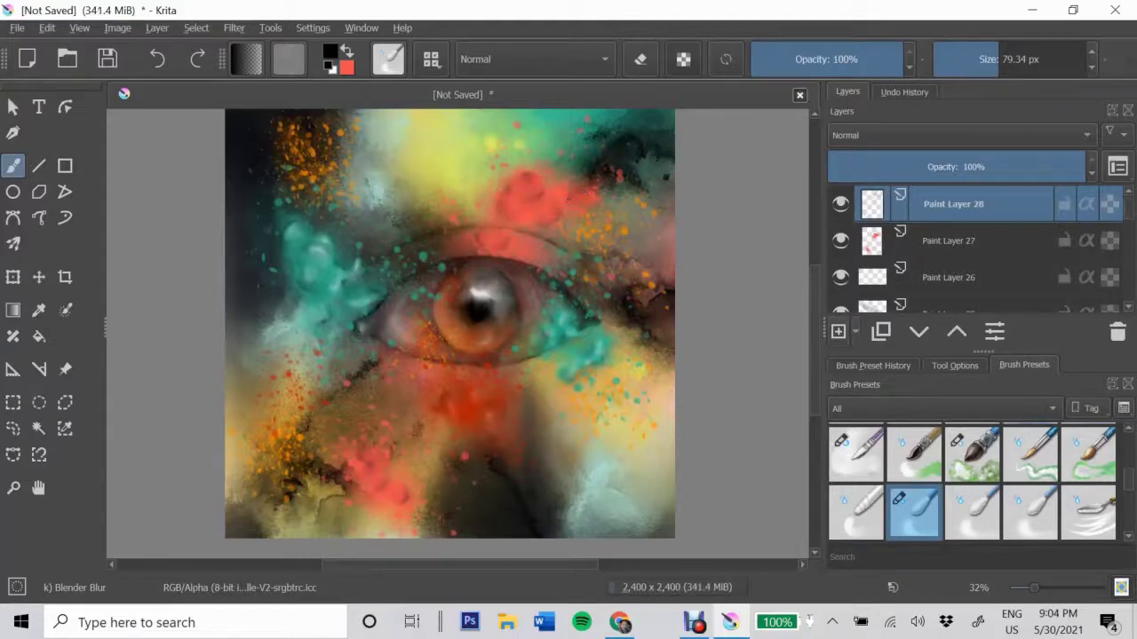
- On another new layer, draw white ink squiggles on the red above the eye and at lower left
key(Insert)
key(d)
key(x)
scroll(972, 483, up, 3)
click(1089, 459)
mouse_move(513, 177)
mouse_down()
mouse_move(524, 210)
mouse_move(591, 199)
mouse_up()
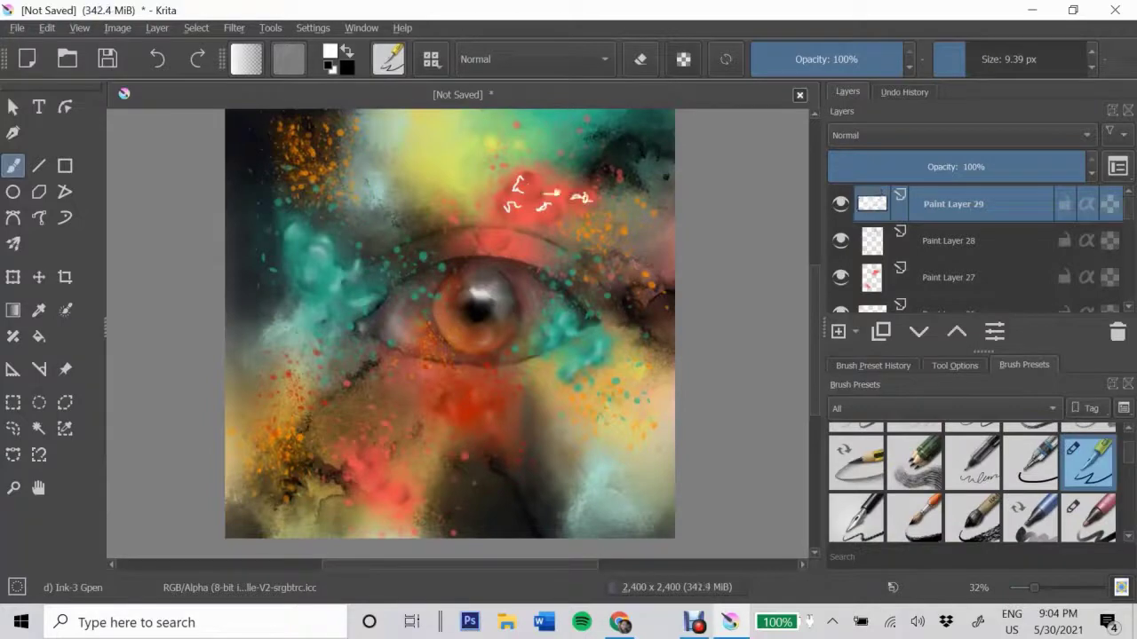
drag(483, 238, 515, 258)
drag(350, 458, 362, 471)
drag(368, 451, 398, 502)
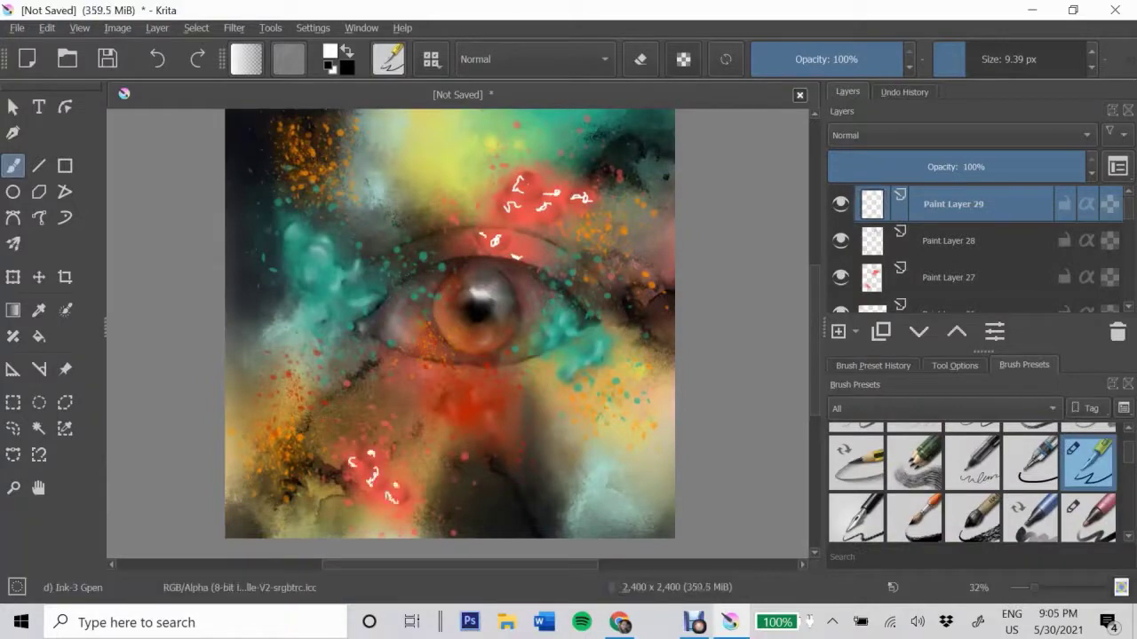
- Soften the white squiggles with the blender, then add Paint Layer 30 above Paint Layer 28
key(slash)
drag(350, 458, 360, 467)
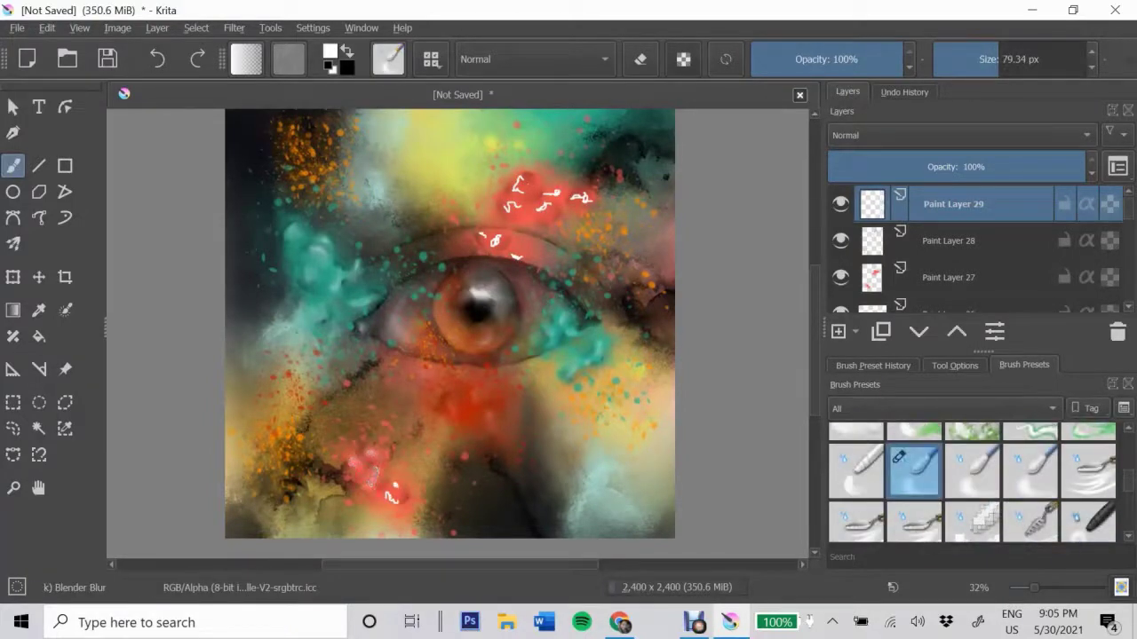
drag(485, 236, 497, 244)
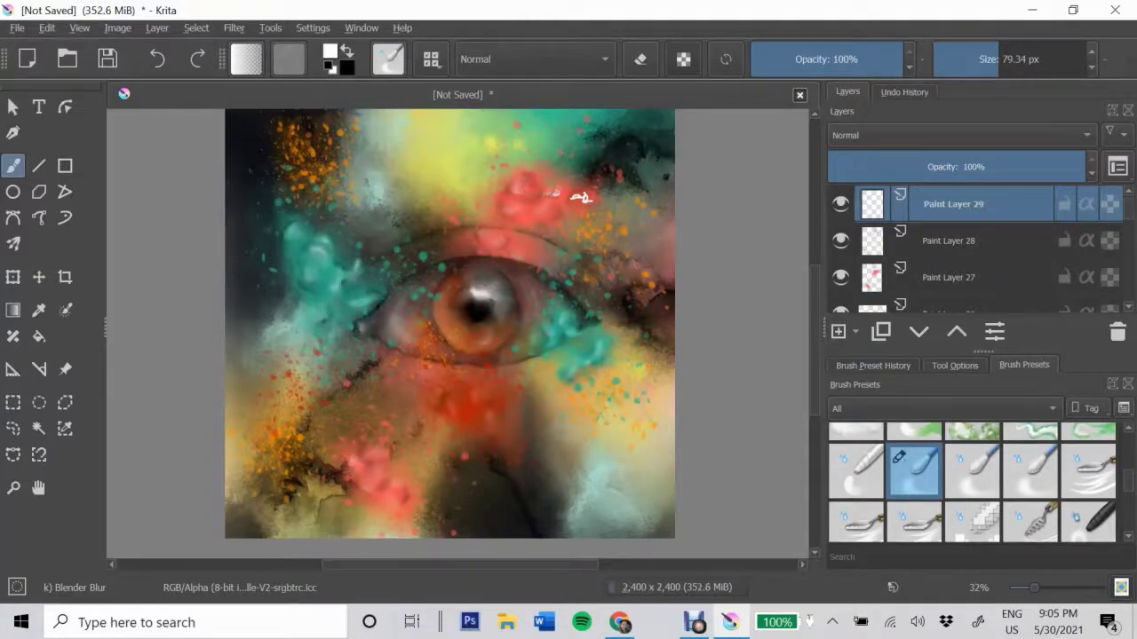
key(Page_Down)
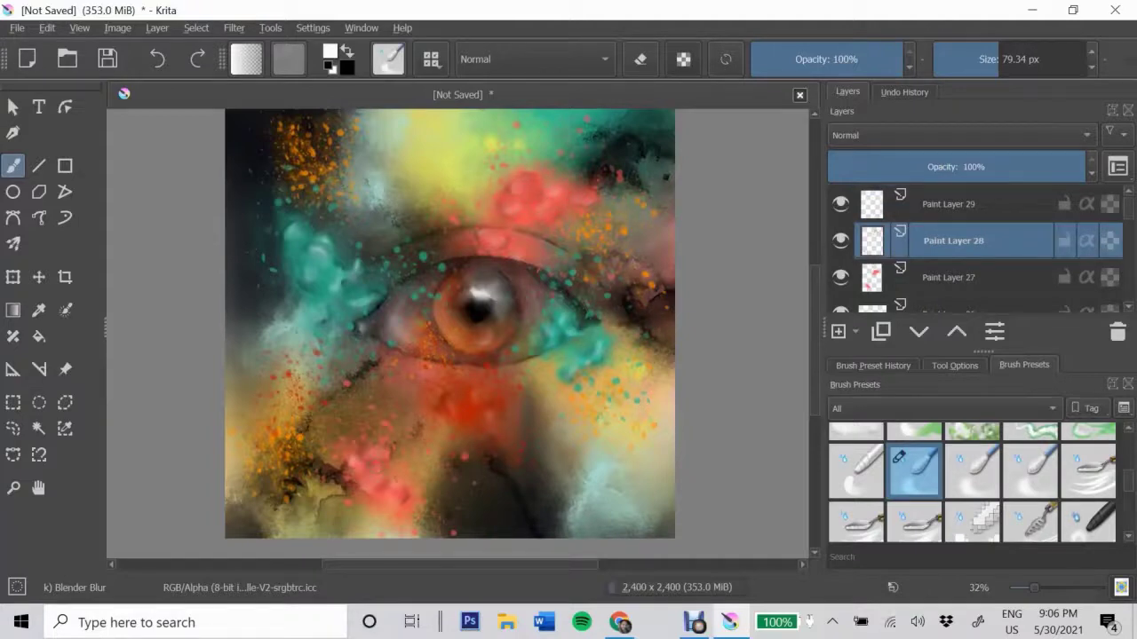
key(Insert)
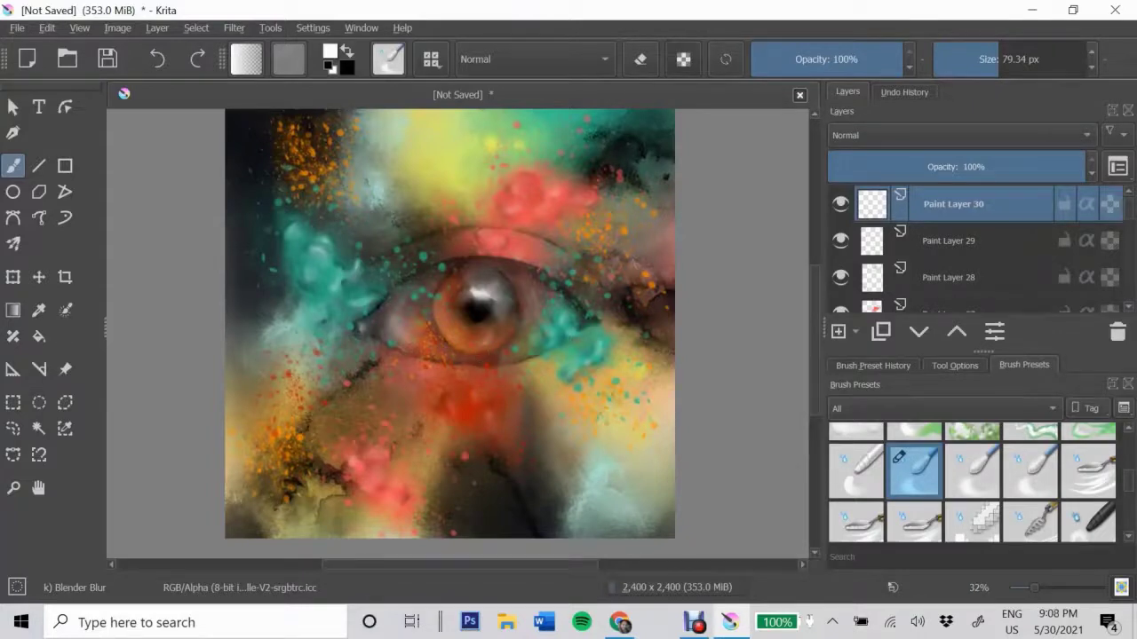
- Paint a light-green Wet Paint patch below-left of the eye
scroll(972, 480, up, 2)
click(1030, 506)
click(329, 51)
click(781, 560)
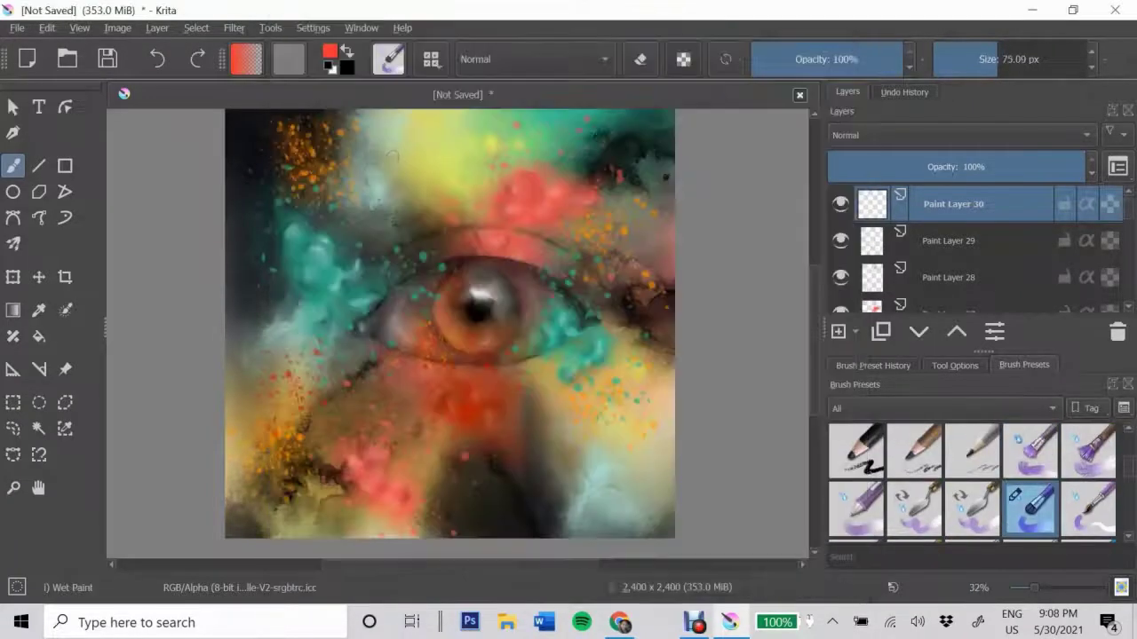
click(330, 51)
click(761, 152)
click(787, 588)
mouse_move(378, 342)
mouse_down()
mouse_move(391, 355)
mouse_move(366, 397)
mouse_move(401, 382)
mouse_up()
- Blend the green patch into its surroundings, then spatter WaterC Special Splats on a new layer
key(/)
mouse_move(382, 330)
mouse_down()
mouse_move(375, 355)
mouse_move(404, 351)
mouse_up()
mouse_move(412, 391)
mouse_down()
mouse_move(372, 382)
mouse_move(390, 404)
mouse_move(425, 373)
mouse_move(391, 342)
mouse_move(377, 350)
mouse_move(382, 369)
mouse_up()
key(])
key(Insert)
key(slash)
click(373, 391)
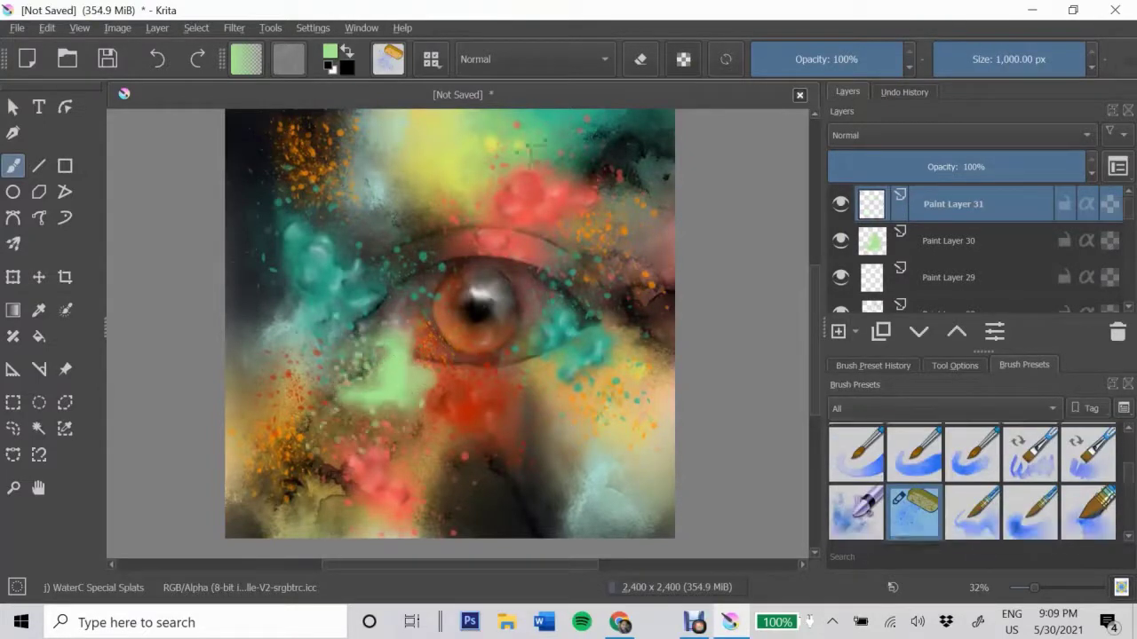
- On a new layer, draw small black Ink-3 Gpen marks in the green patch
key(Insert)
key(slash)
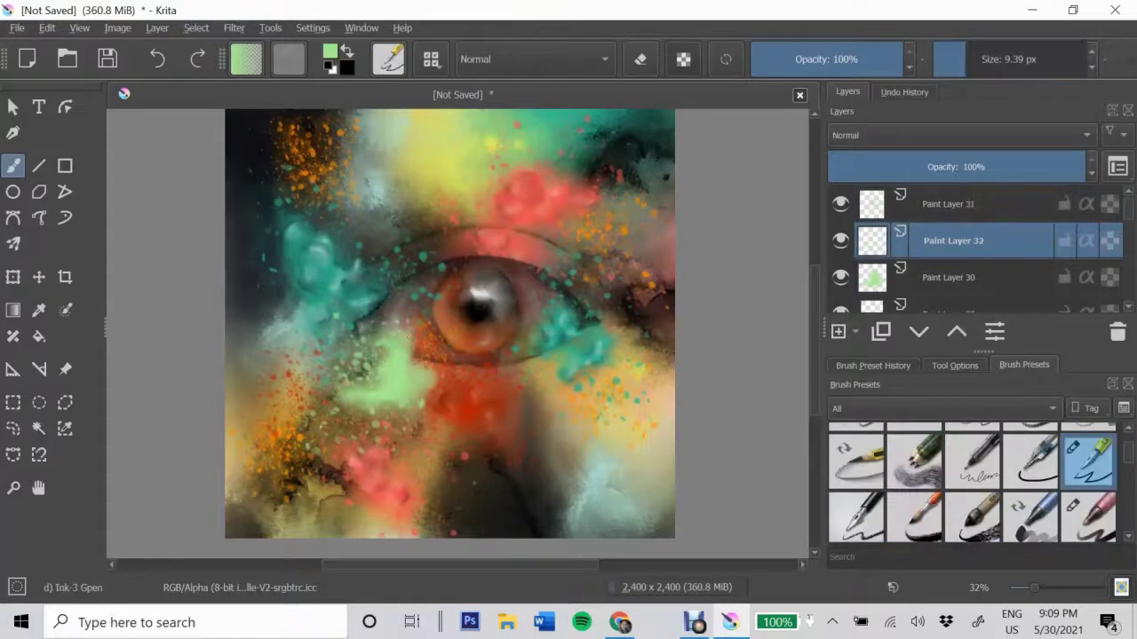
key(x)
mouse_move(400, 350)
mouse_down()
mouse_move(409, 358)
mouse_move(387, 343)
mouse_move(407, 345)
mouse_up()
mouse_move(398, 383)
mouse_down()
mouse_move(413, 368)
mouse_move(428, 385)
mouse_up()
mouse_move(364, 387)
mouse_down()
mouse_move(363, 402)
mouse_move(389, 404)
mouse_up()
- Soften the black ink marks with Blender Blur and add another empty paint layer
scroll(972, 484, down, 3)
scroll(972, 484, up, 2)
click(913, 450)
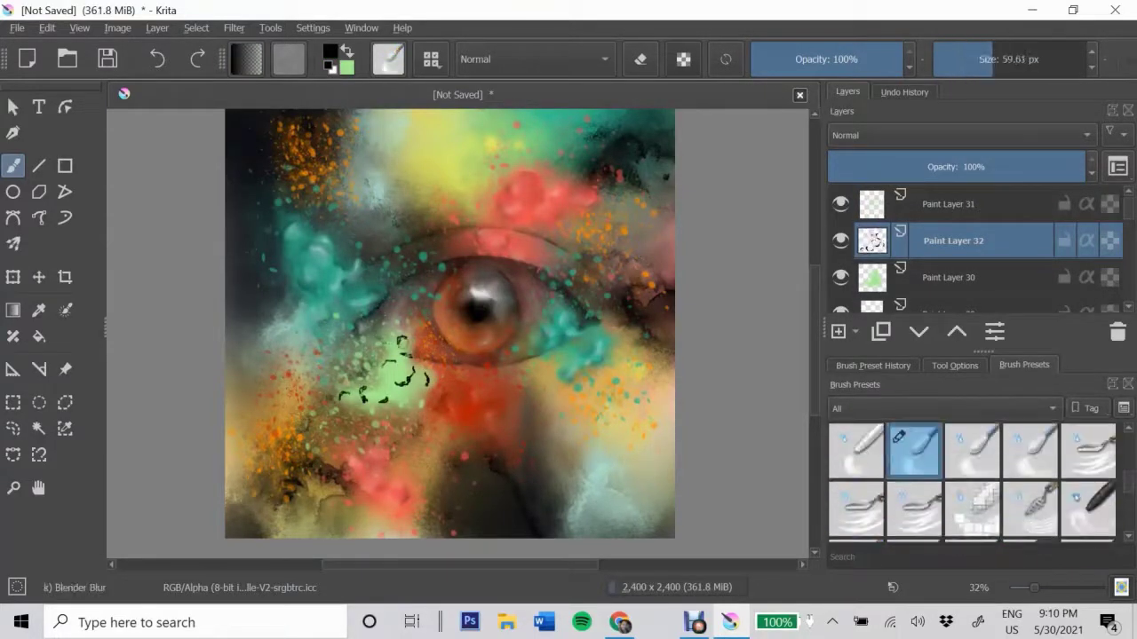
mouse_move(406, 363)
mouse_down()
mouse_move(405, 385)
mouse_move(425, 381)
mouse_move(368, 396)
mouse_move(383, 399)
mouse_up()
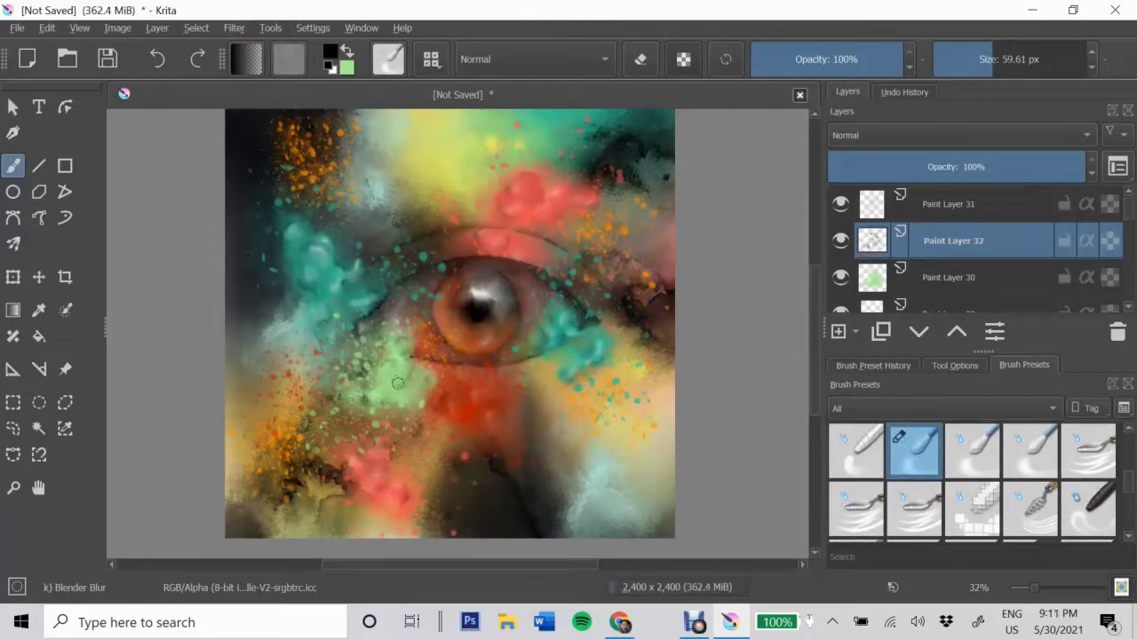
key(Insert)
key(x)
key(slash)
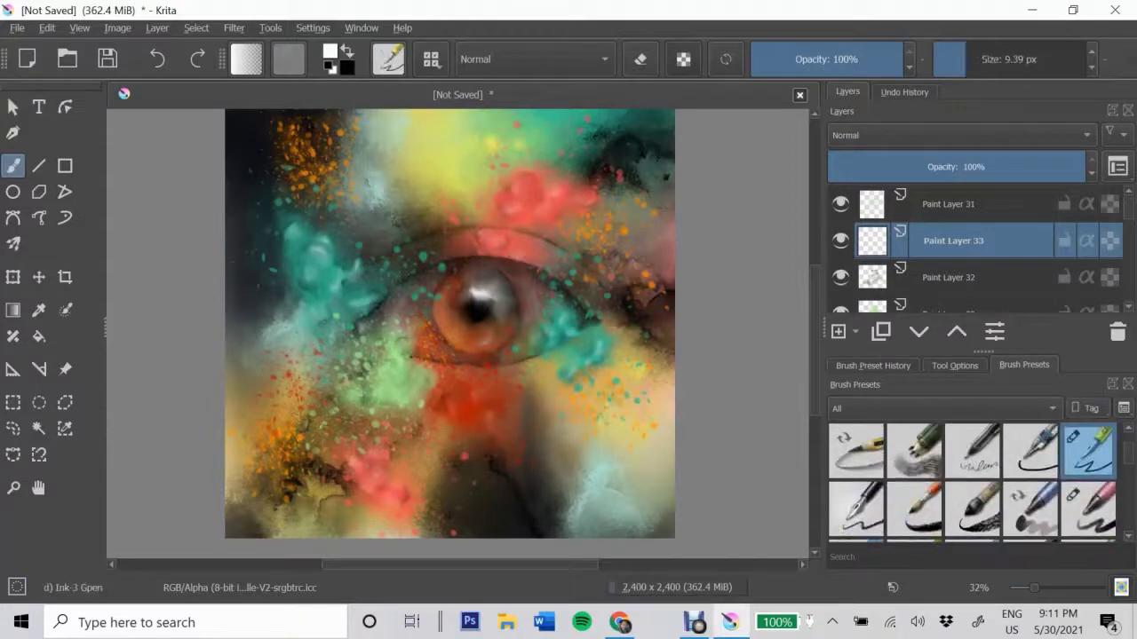
key(slash)
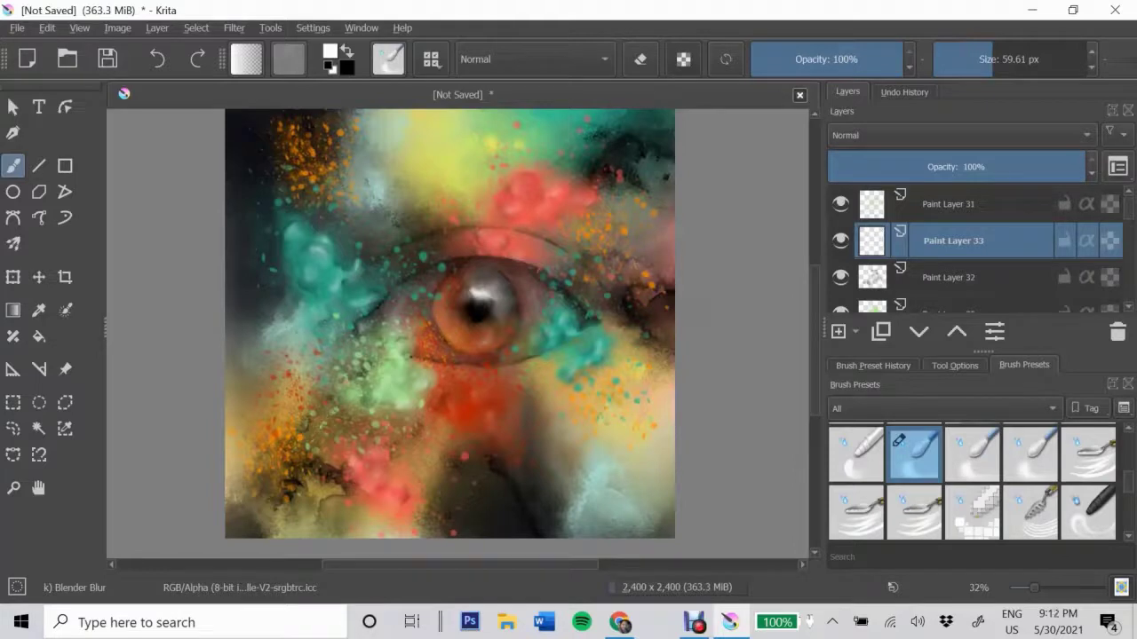
- On a new layer, paint a black Wet Paint blob at lower right and blend its edge
key(Insert)
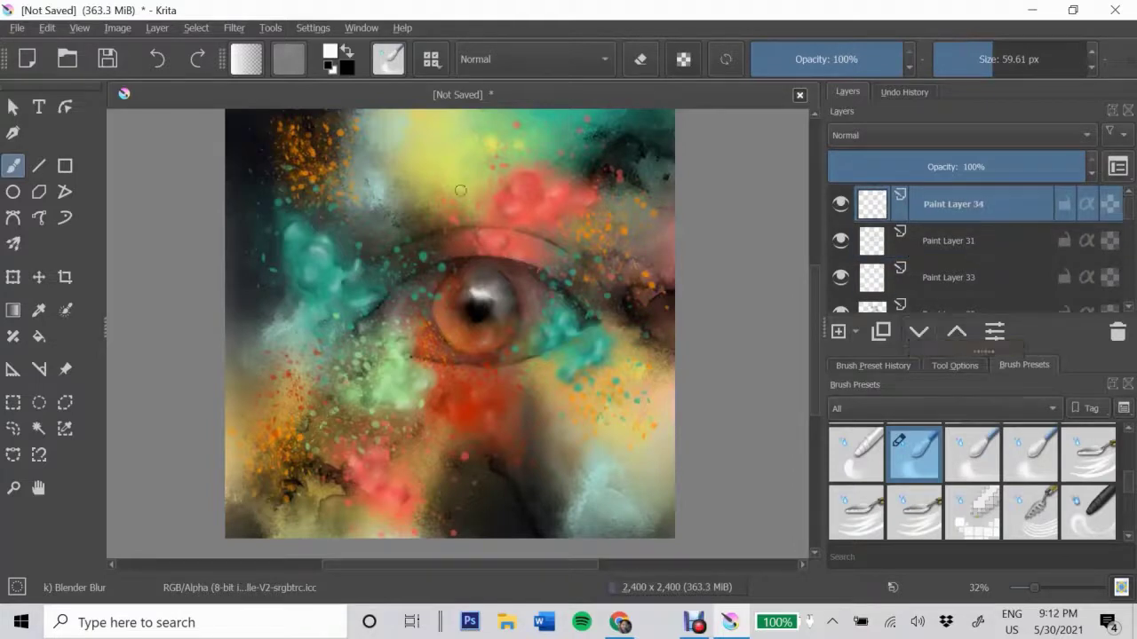
key(slash)
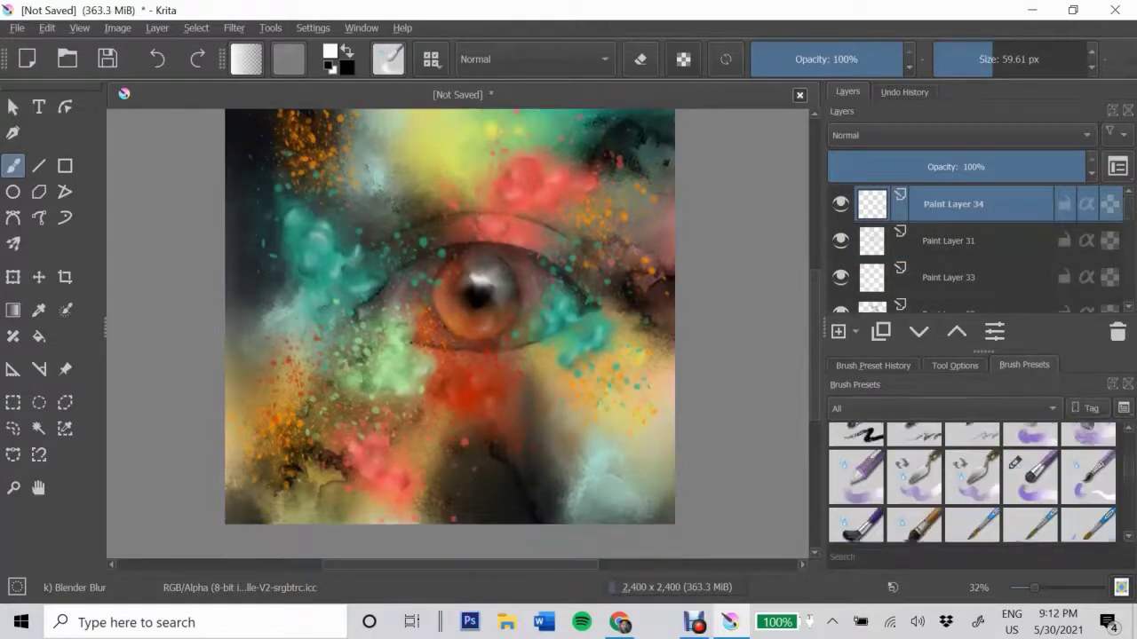
key(x)
mouse_move(600, 431)
mouse_down()
mouse_move(589, 406)
mouse_move(622, 382)
mouse_move(586, 436)
mouse_move(661, 462)
mouse_up()
key(slash)
mouse_move(577, 382)
mouse_down()
mouse_move(559, 396)
mouse_move(568, 462)
mouse_move(648, 444)
mouse_move(595, 373)
mouse_up()
- On another layer, spatter dark WaterC Special Splats around the black blob
key(Insert)
click(915, 491)
drag(550, 426, 622, 381)
drag(604, 479, 639, 461)
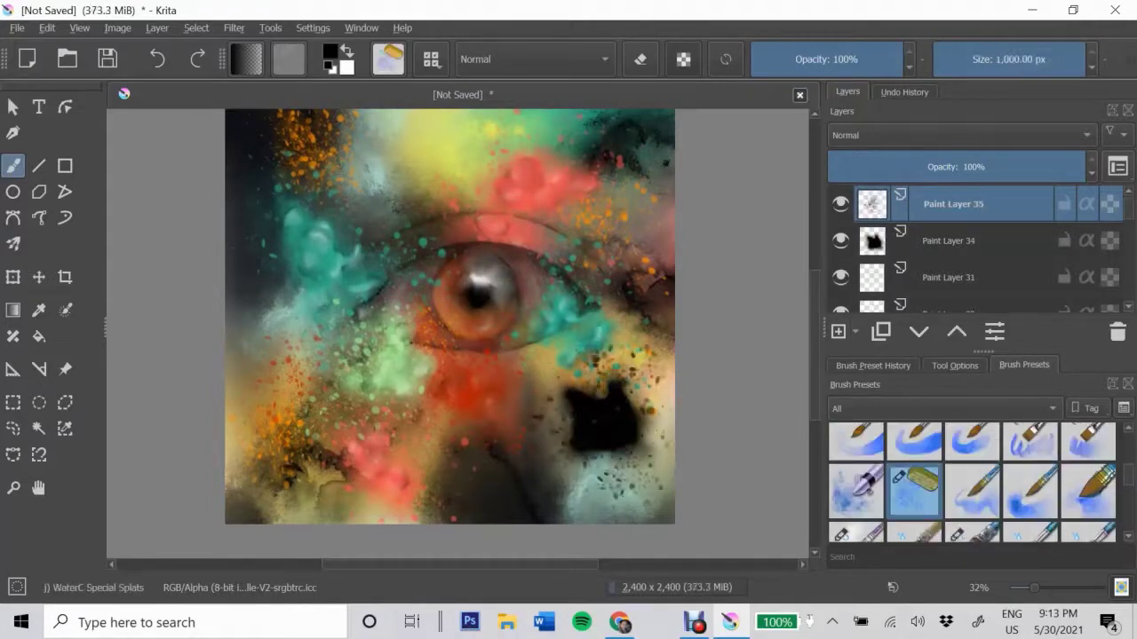
- Add another layer with light colour and blender ready, then step down the stack to Paint Layer 24
key(Insert)
scroll(973, 480, down, 2)
scroll(972, 479, up, 3)
click(1088, 450)
key(x)
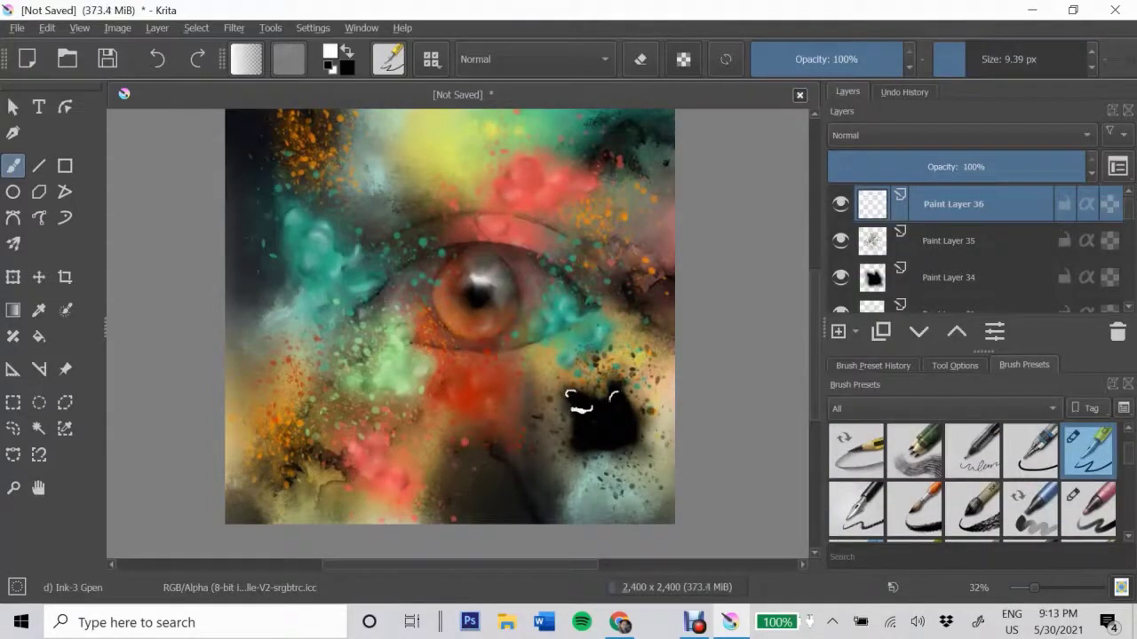
scroll(972, 479, down, 3)
click(914, 503)
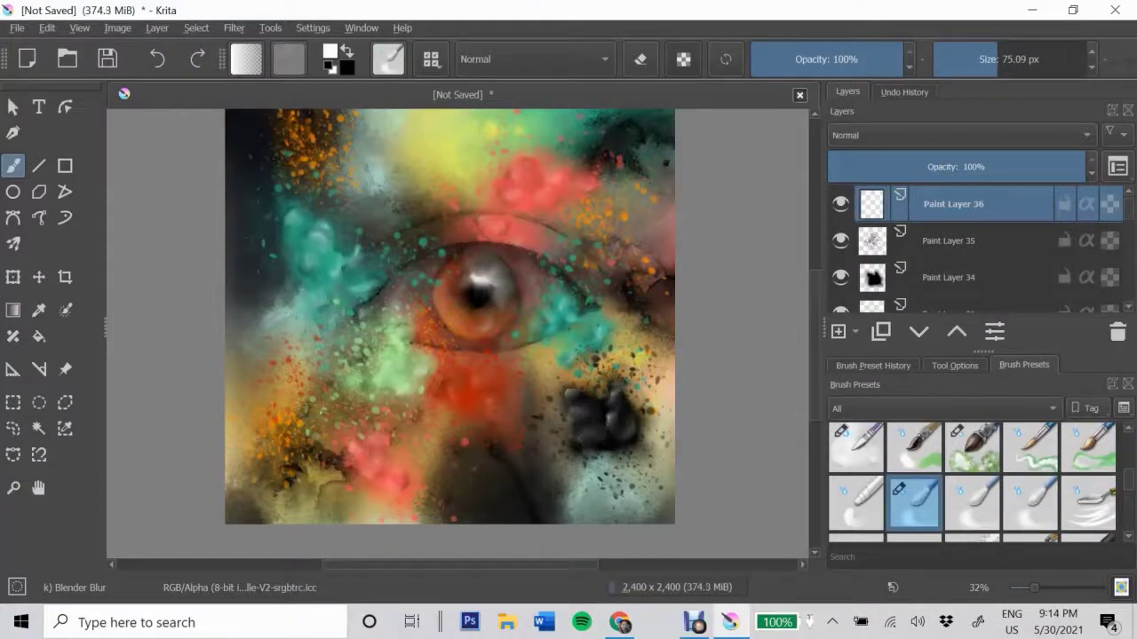
key(Page_Down)
key(Page_Down)
key(Page_Down)
key(Page_Down)
key(Page_Down)
key(Page_Down)
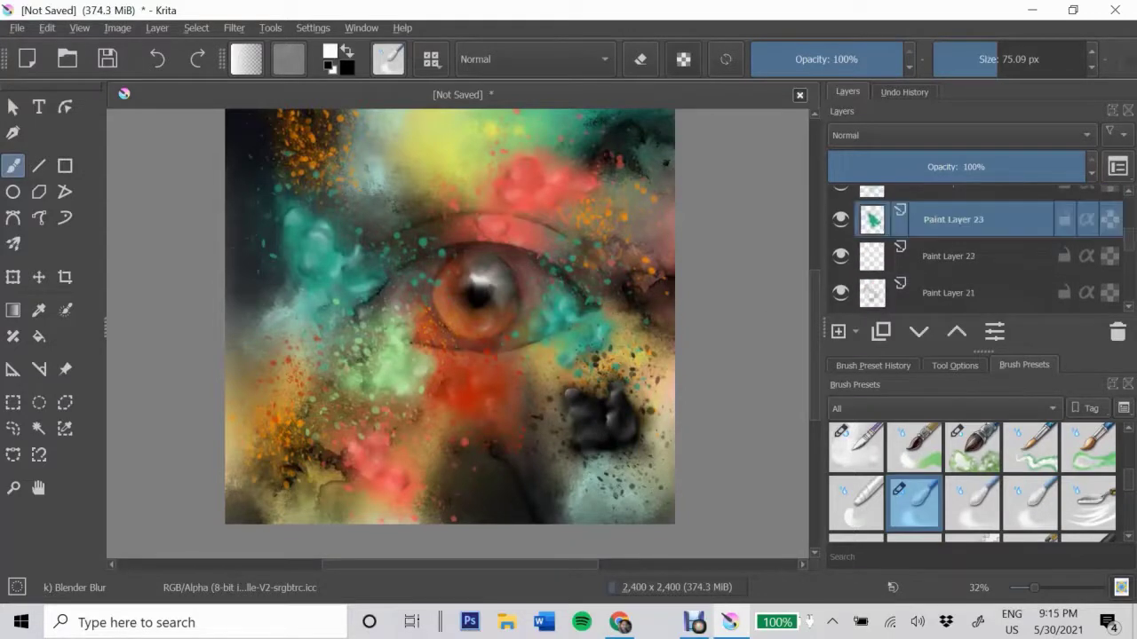
key(Page_Down)
key(Page_Down)
key(Page_Down)
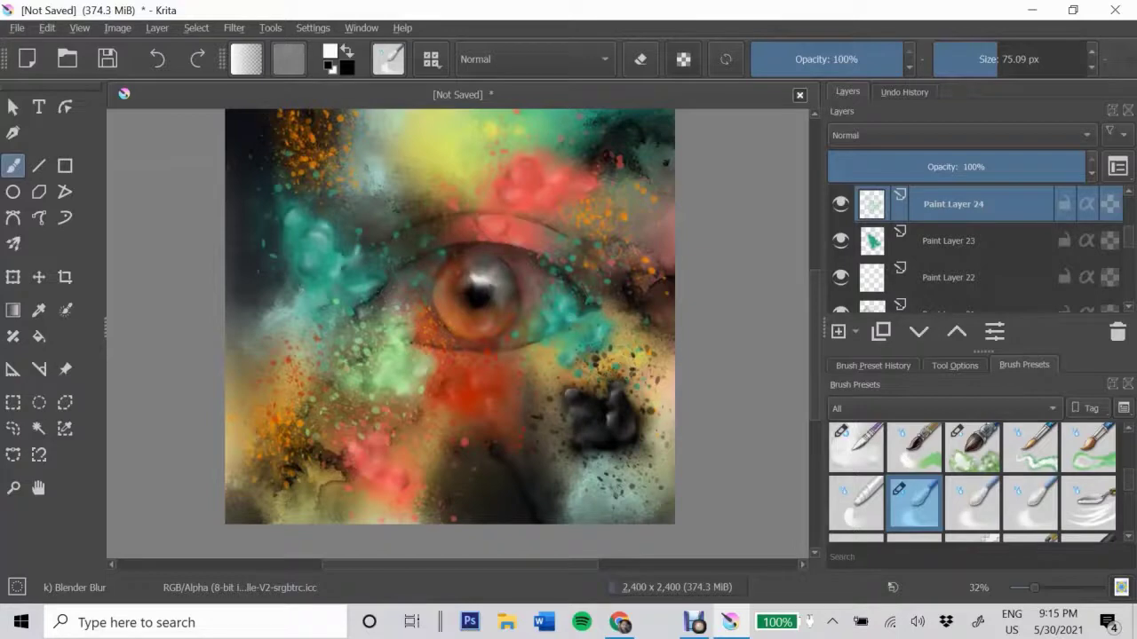
key(Page_Down)
key(Page_Down)
key(Page_Down)
key(Page_Down)
key(Page_Down)
key(Page_Down)
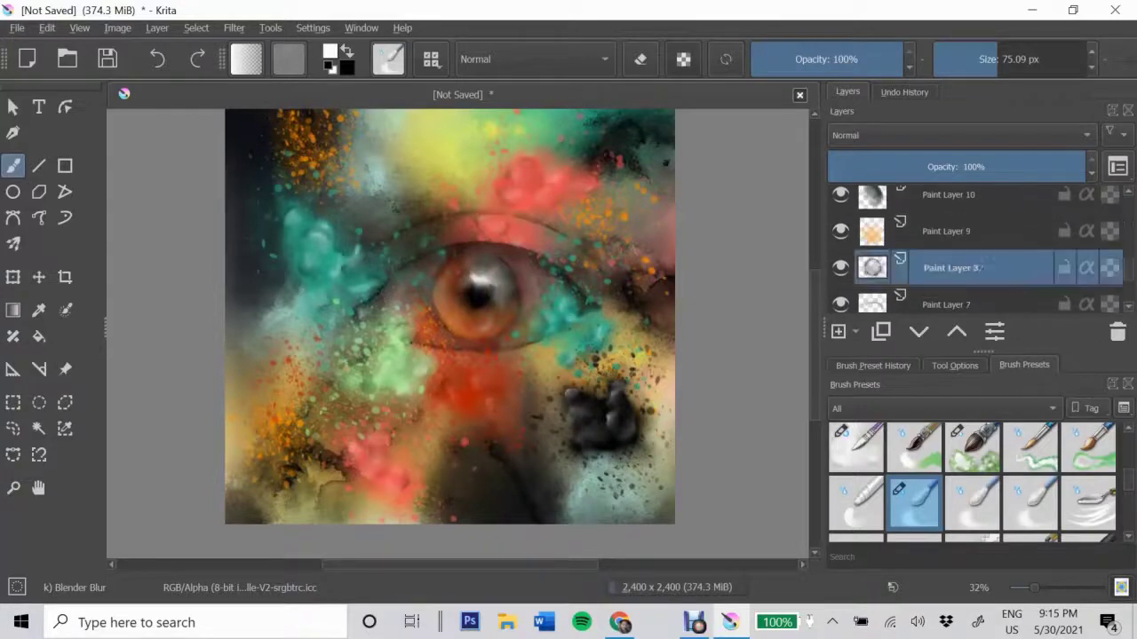
- Undo a stray ink stroke and draw a filled black ellipse over the iris
scroll(973, 480, down, 3)
scroll(972, 480, down, 3)
click(1088, 451)
key(x)
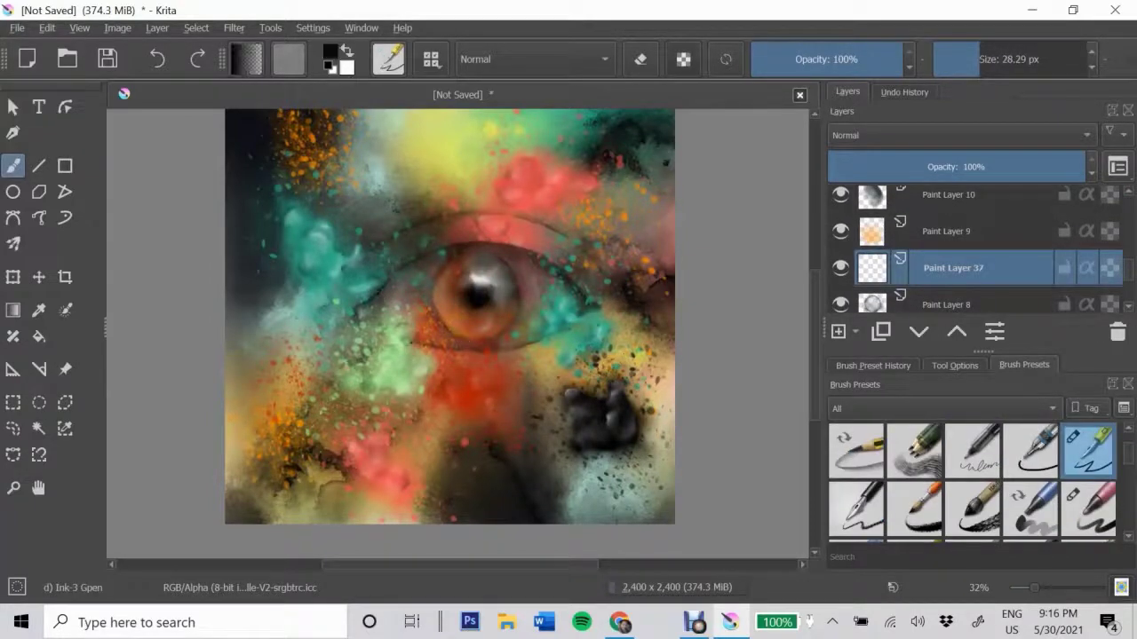
drag(444, 328, 466, 340)
key(ctrl+z)
click(12, 191)
drag(432, 249, 535, 348)
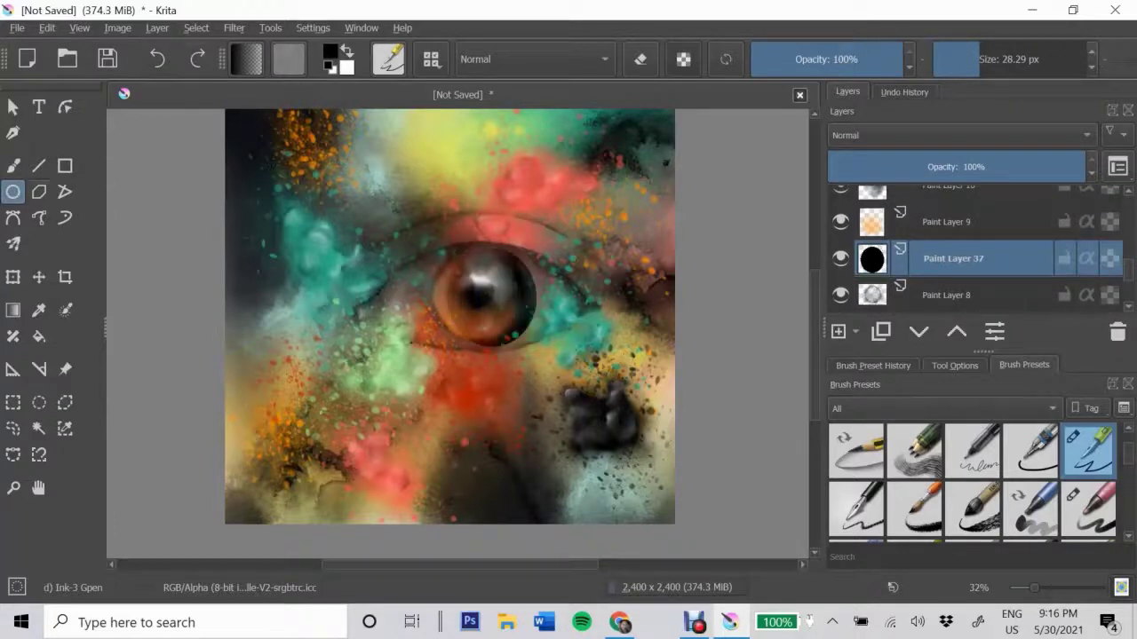
- Move the circle layer down above the background, then wash soft dark tones near the right edge
key(t)
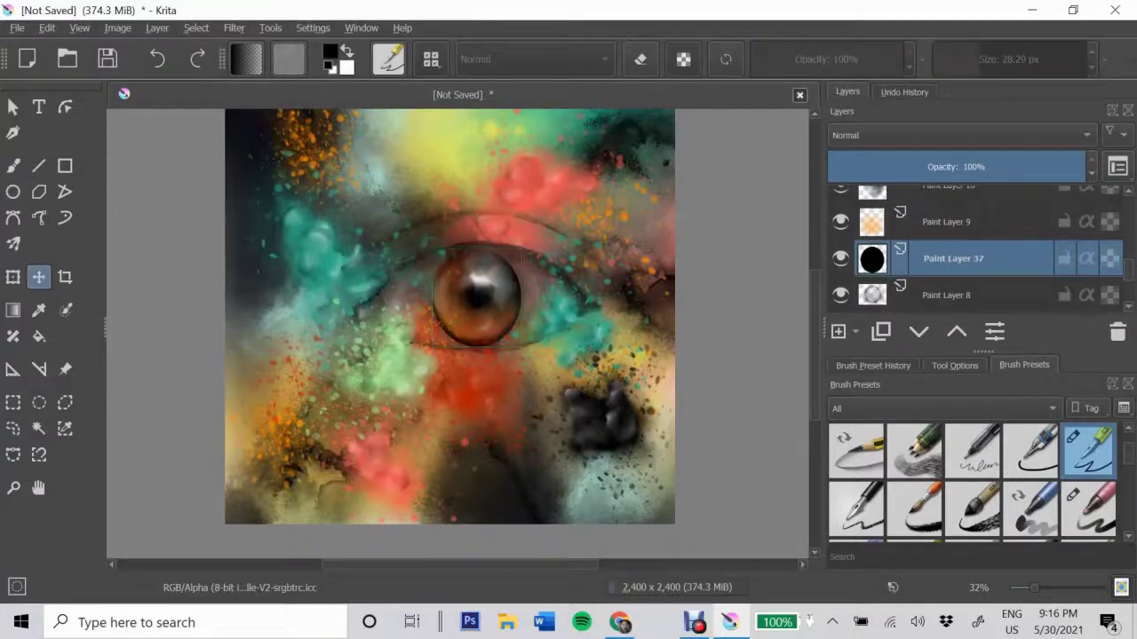
key(ctrl+e)
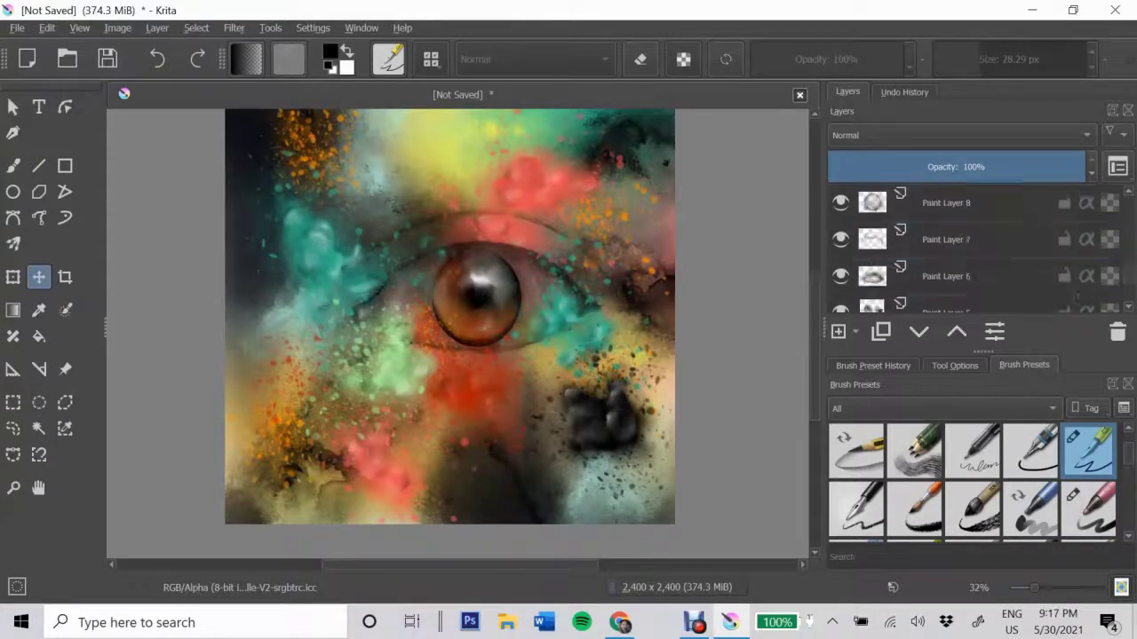
key(Insert)
scroll(973, 479, down, 5)
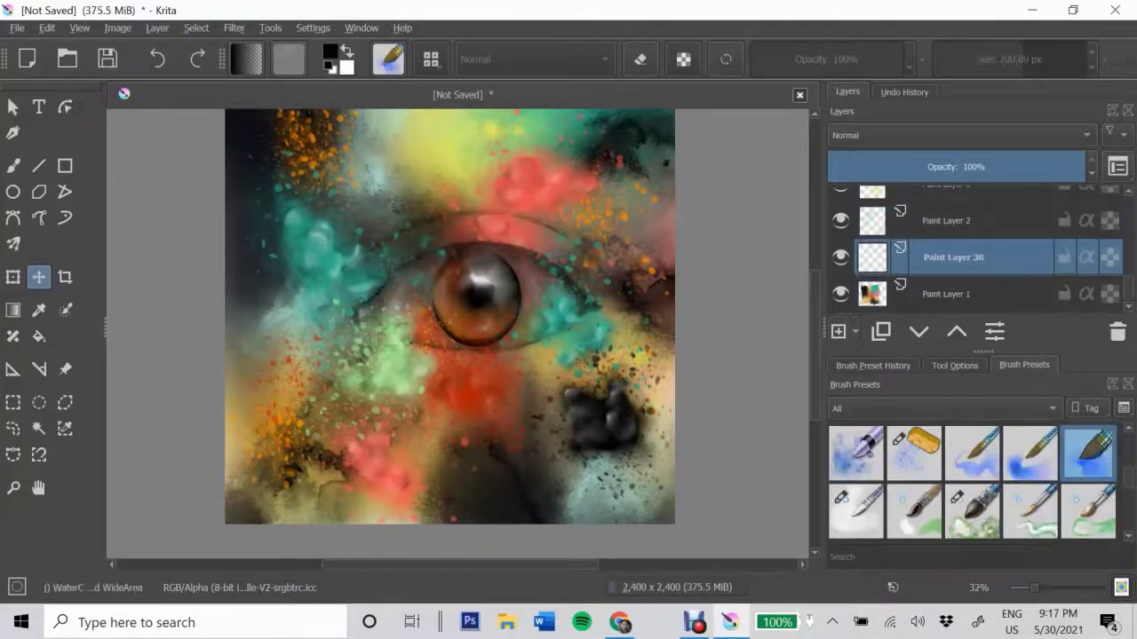
key(b)
drag(551, 373, 640, 204)
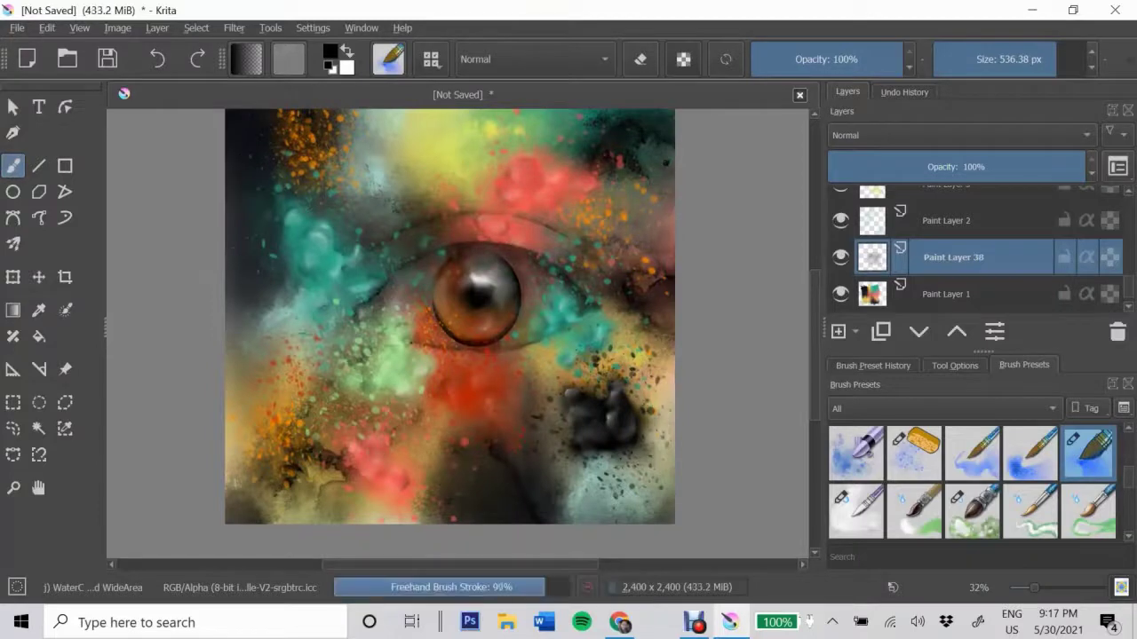
drag(657, 382, 591, 425)
drag(639, 222, 666, 293)
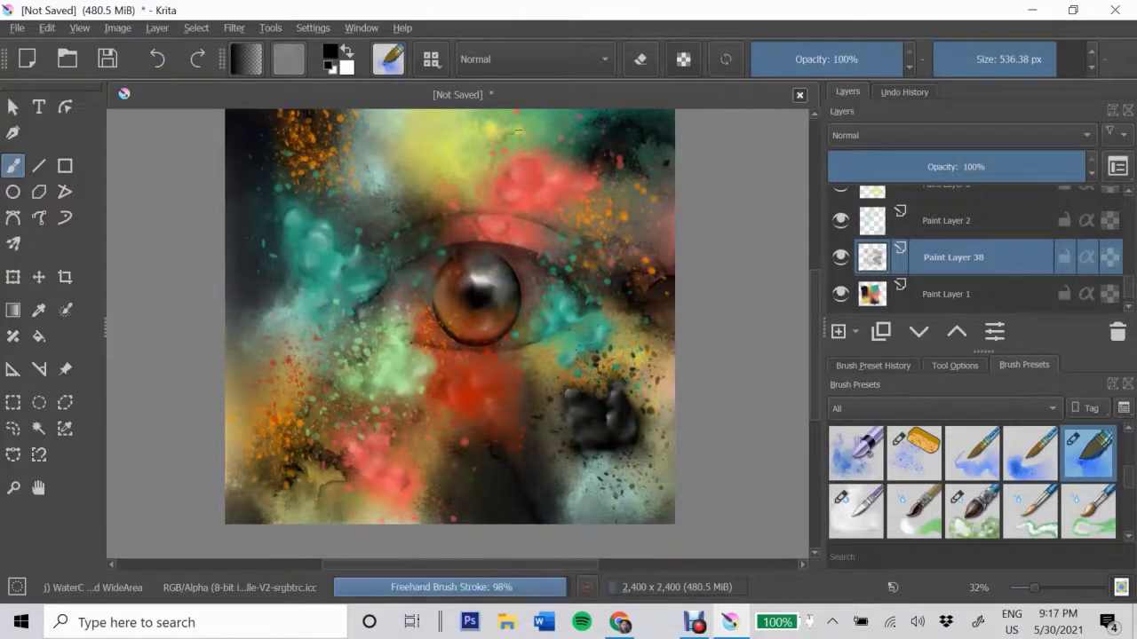
- On a new layer, paint a whitish haze along the top, left and bottom-right edges
key(x)
key(Insert)
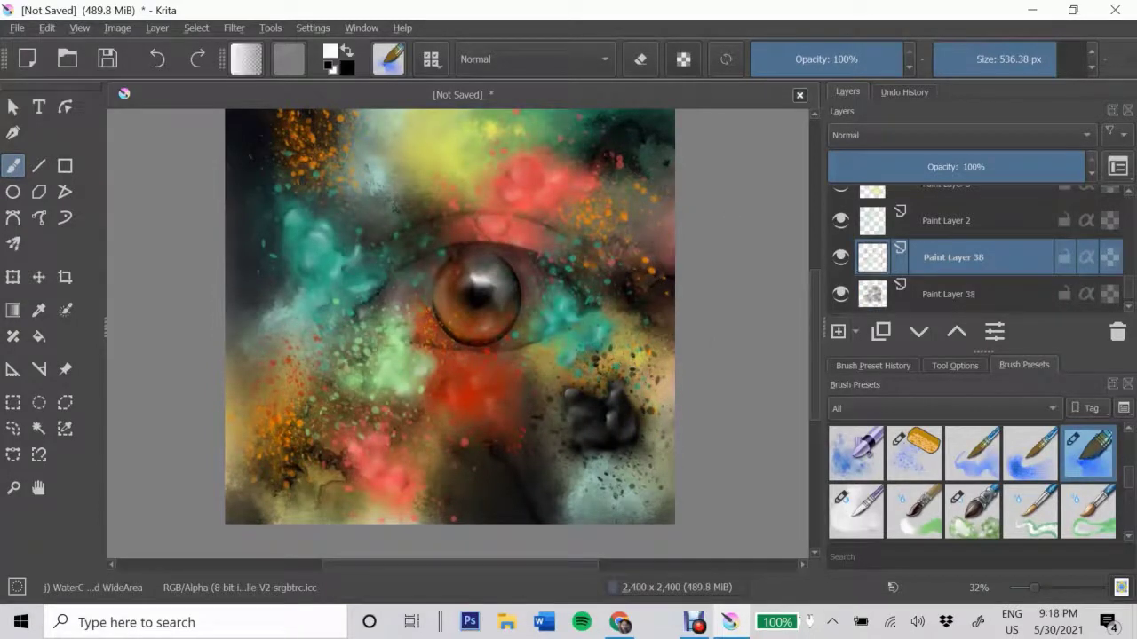
key(bracketleft)
key(bracketleft)
key(bracketleft)
drag(406, 124, 356, 187)
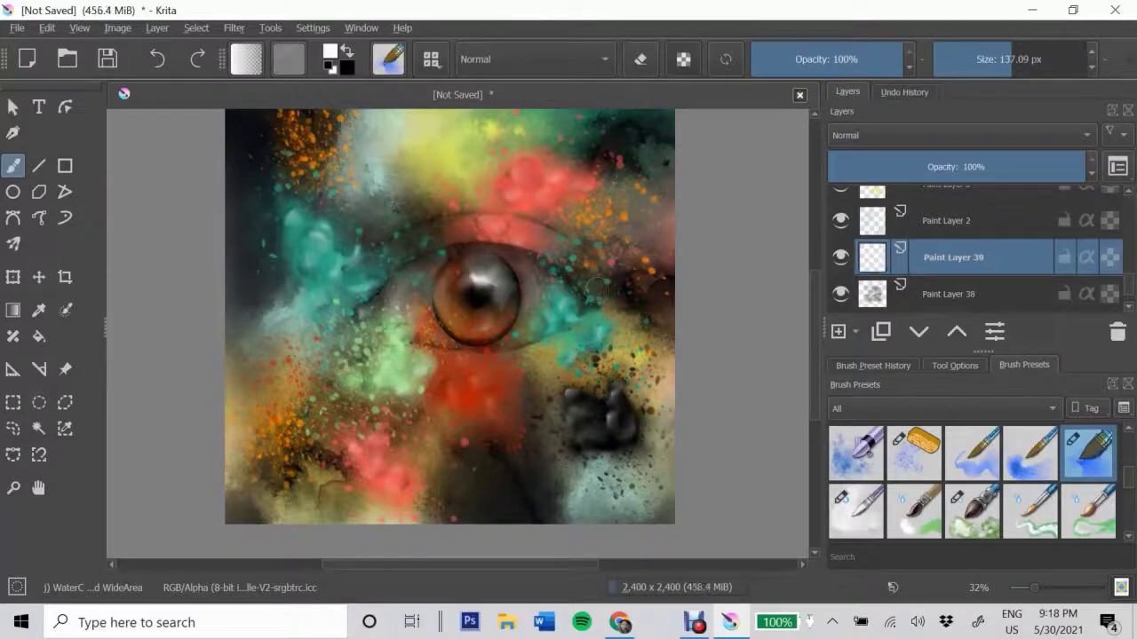
mouse_move(569, 462)
mouse_down()
mouse_move(666, 515)
mouse_move(657, 355)
mouse_up()
drag(284, 266, 258, 337)
key(ctrl+z)
drag(267, 285, 249, 347)
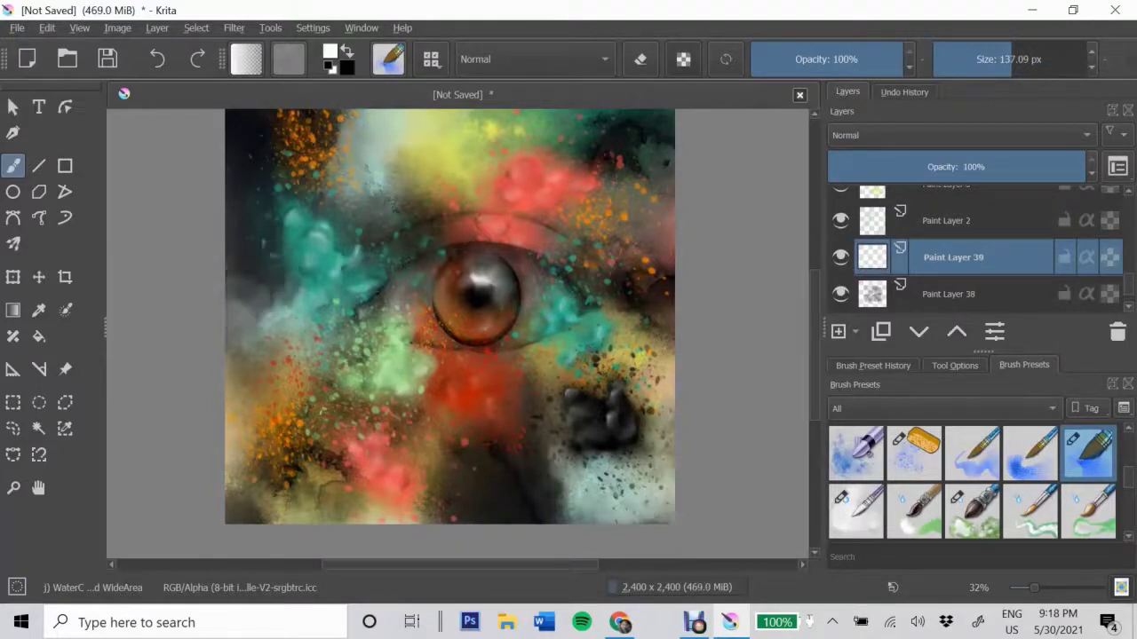
drag(621, 178, 657, 231)
key(Insert)
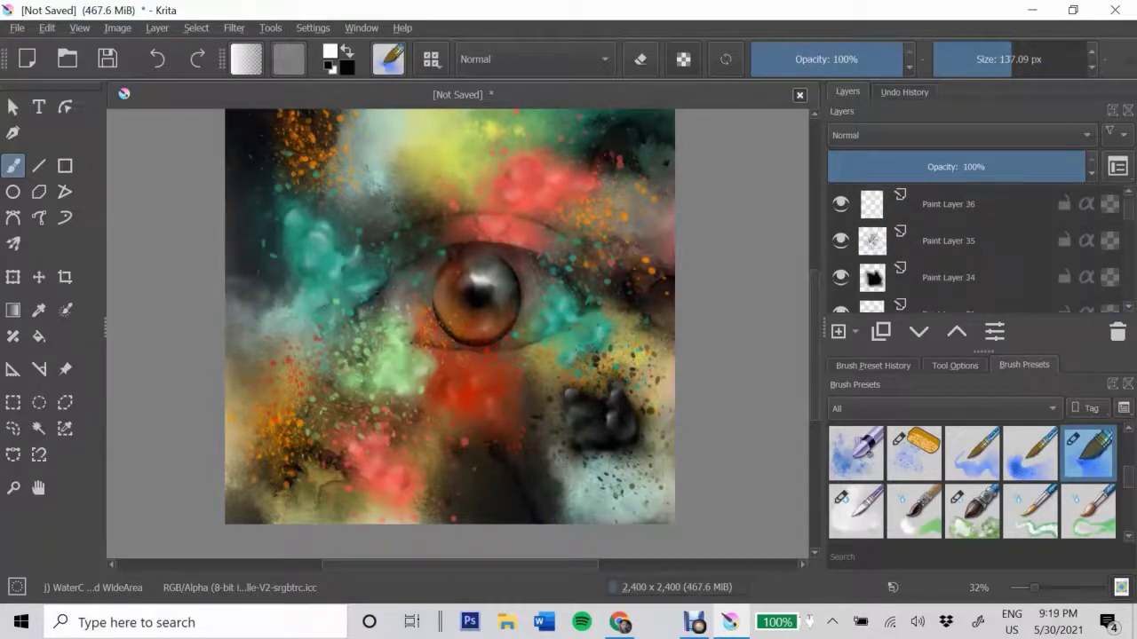
- Scribble a small black signature at the lower right with the thin Sketching pen
scroll(972, 484, down, 5)
scroll(973, 484, up, 5)
click(972, 512)
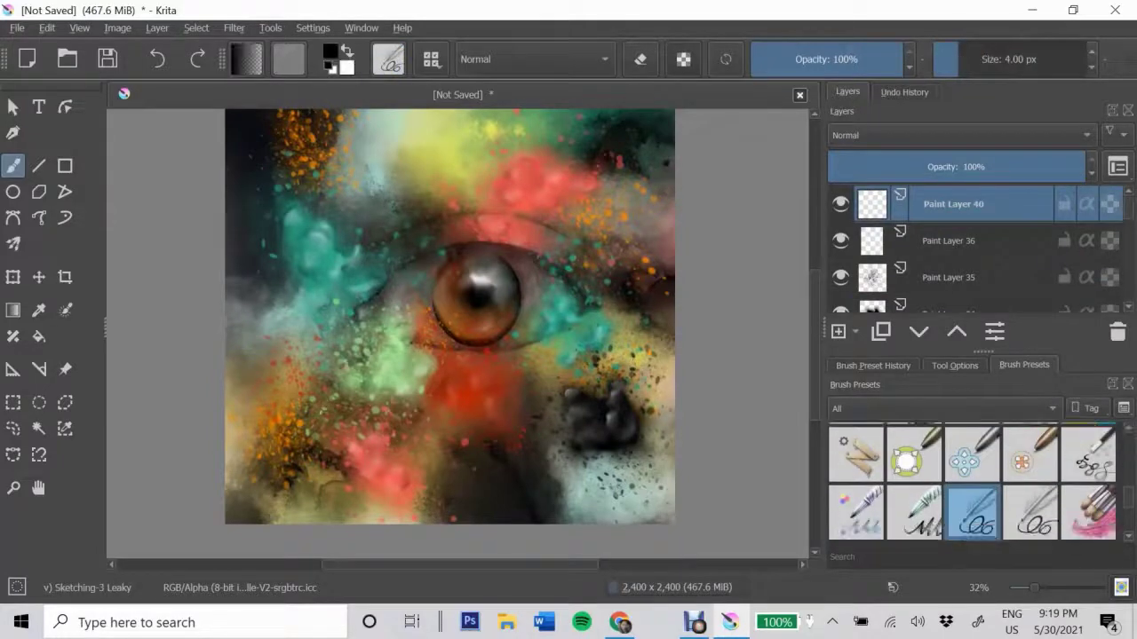
key(t)
mouse_move(315, 484)
mouse_down()
mouse_move(380, 448)
mouse_move(283, 404)
mouse_move(586, 471)
mouse_up()
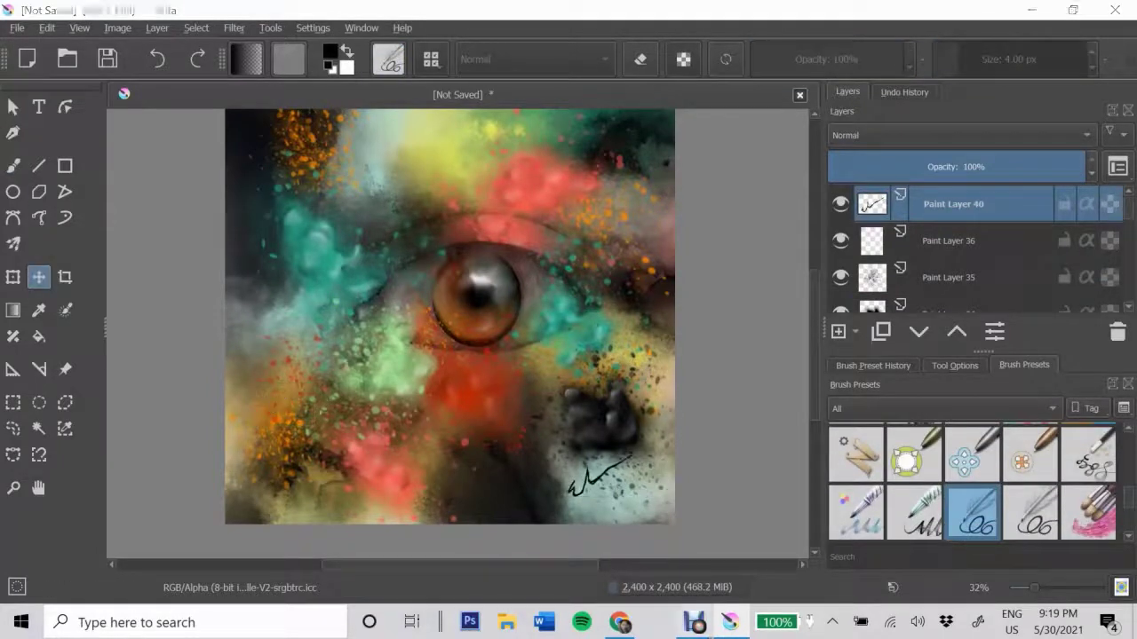